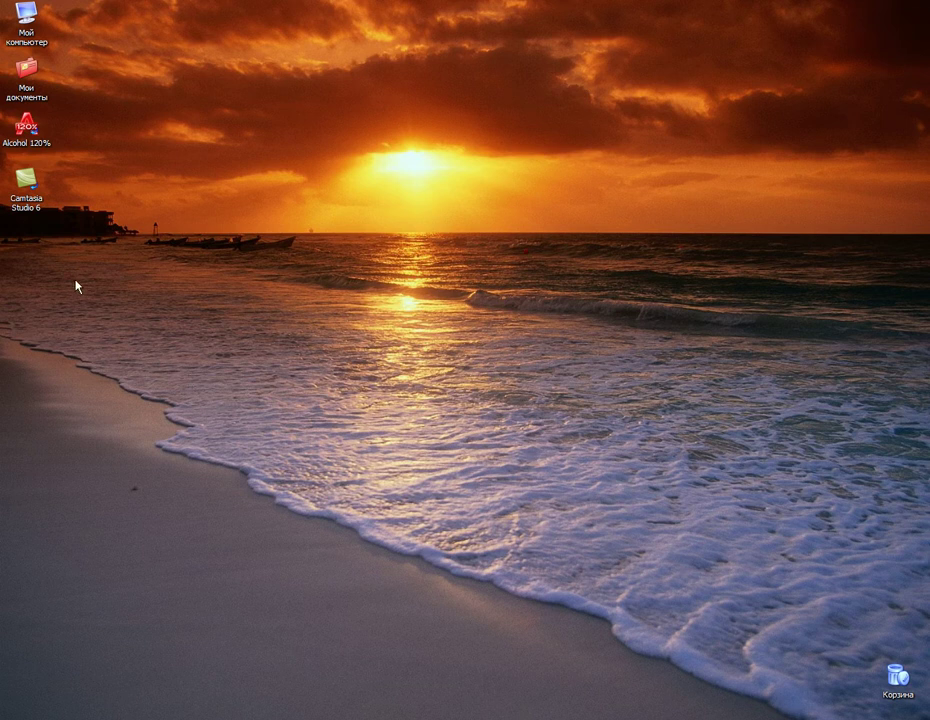
- Open My Computer from the desktop, then the acad2011 (F:) disc to launch its autorun
left_click(37, 44)
double_click(37, 44)
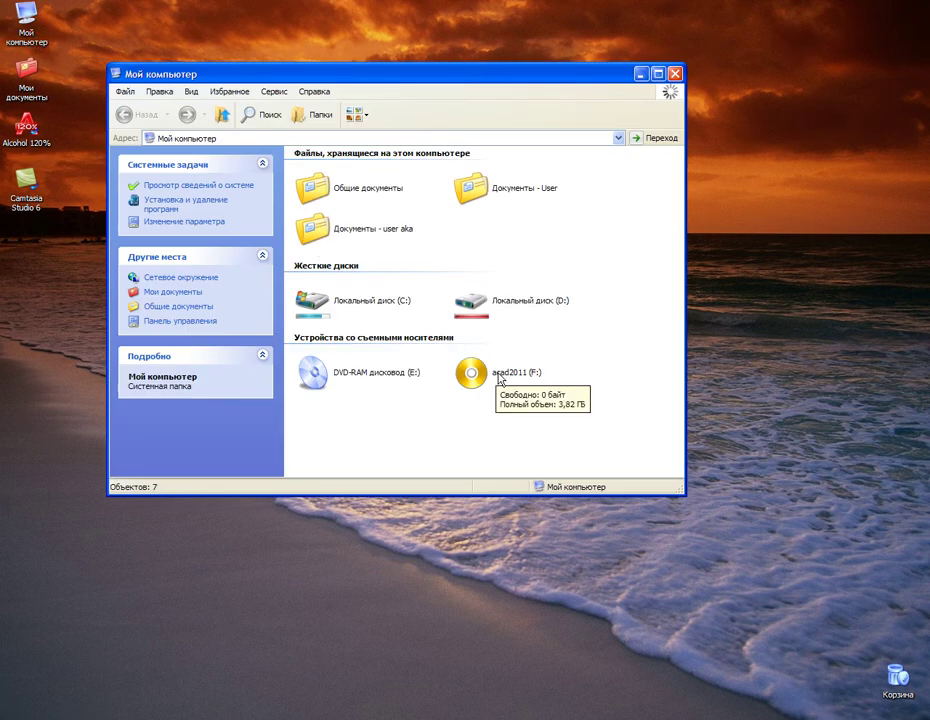
double_click(499, 377)
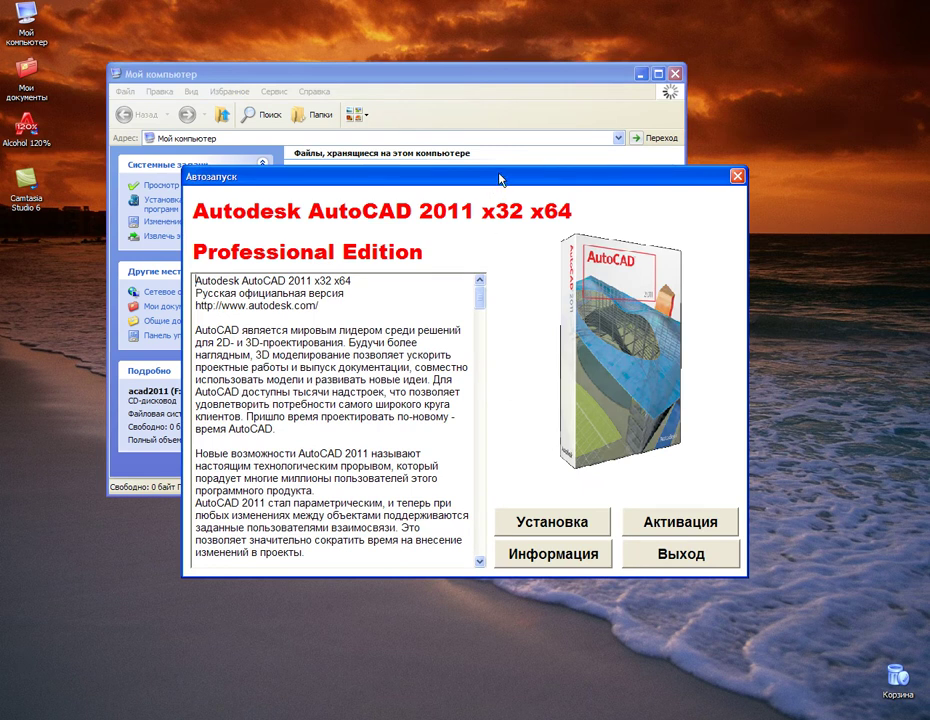
- Close My Computer and start the AutoCAD 2011 installation from the autorun window
left_click(675, 78)
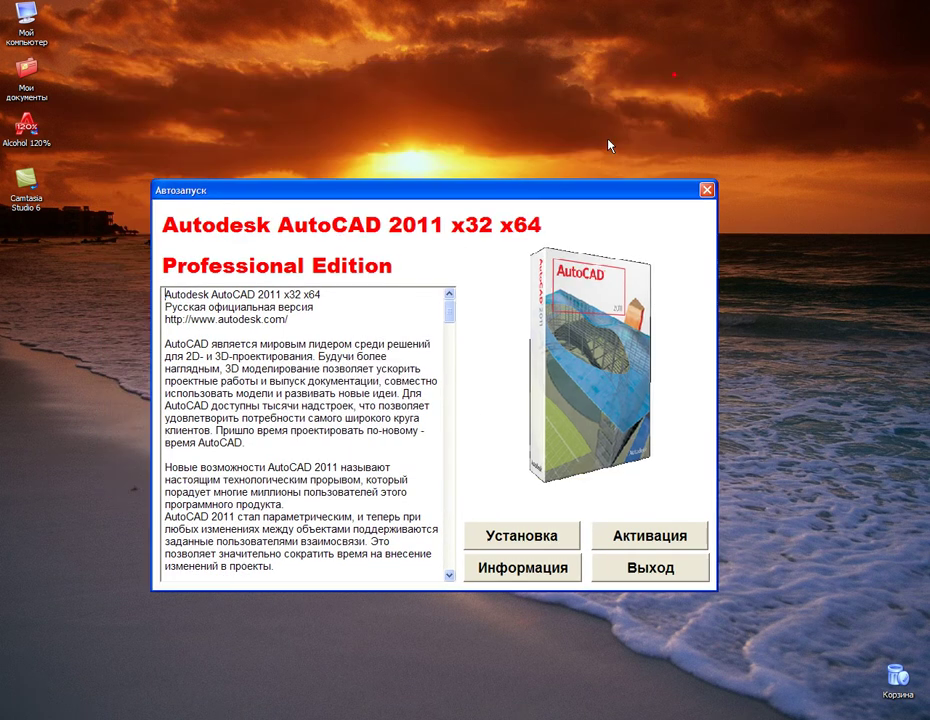
left_click_drag(561, 193, 549, 160)
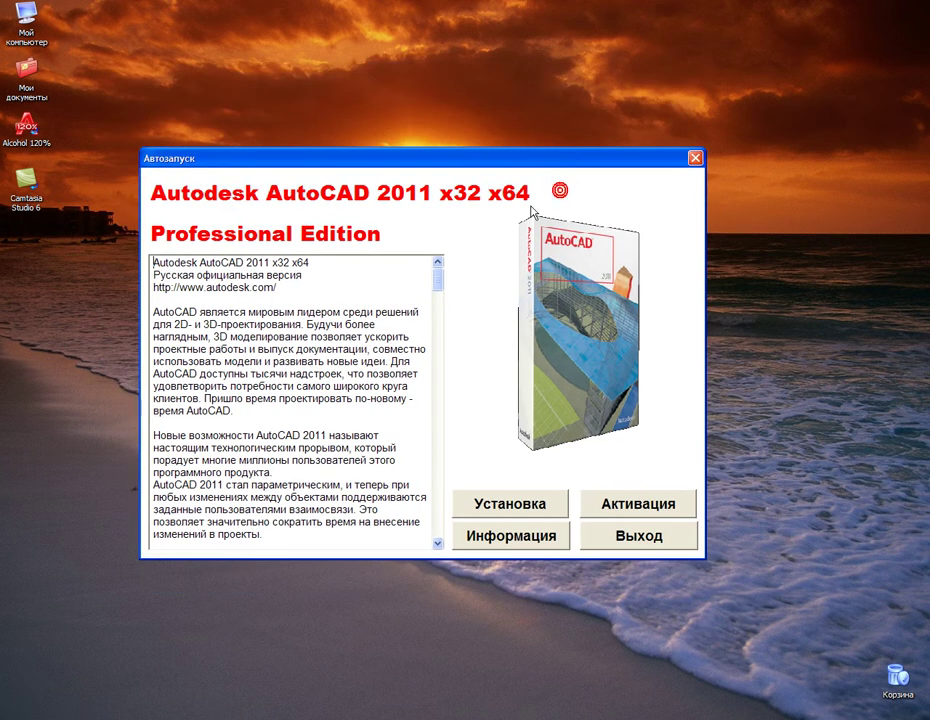
left_click(507, 505)
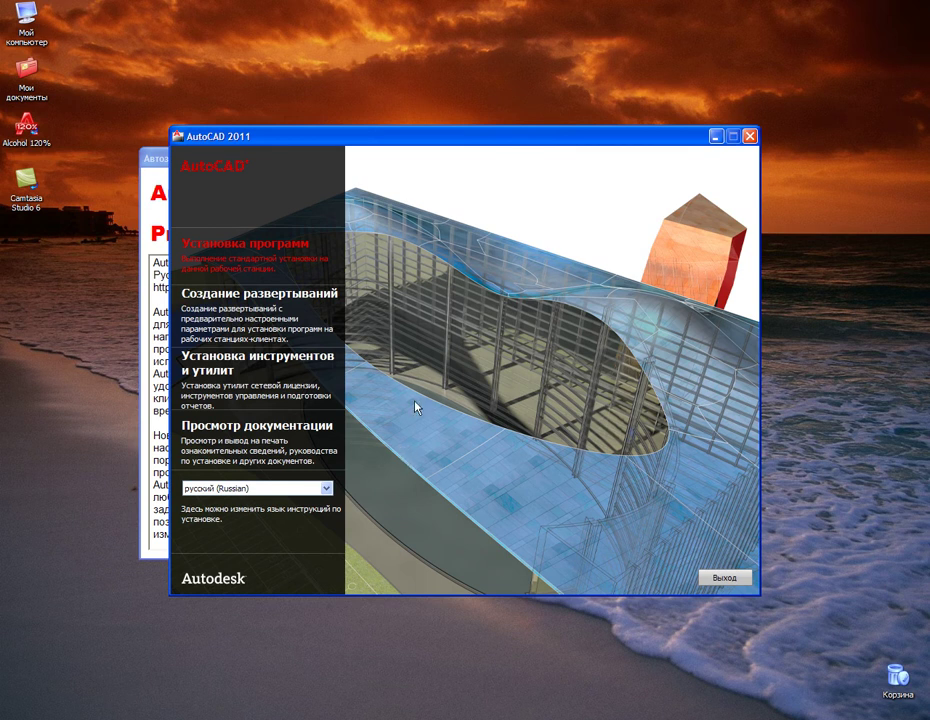
- Keep Russian as the installer language and continue to the licence agreement
left_click_drag(474, 141, 426, 146)
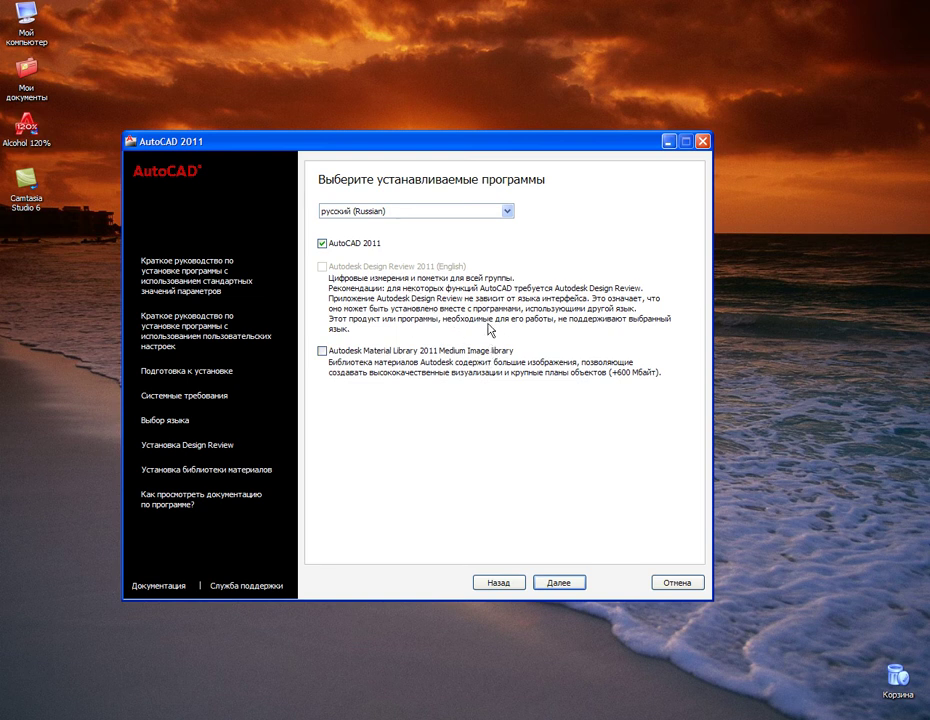
left_click(357, 211)
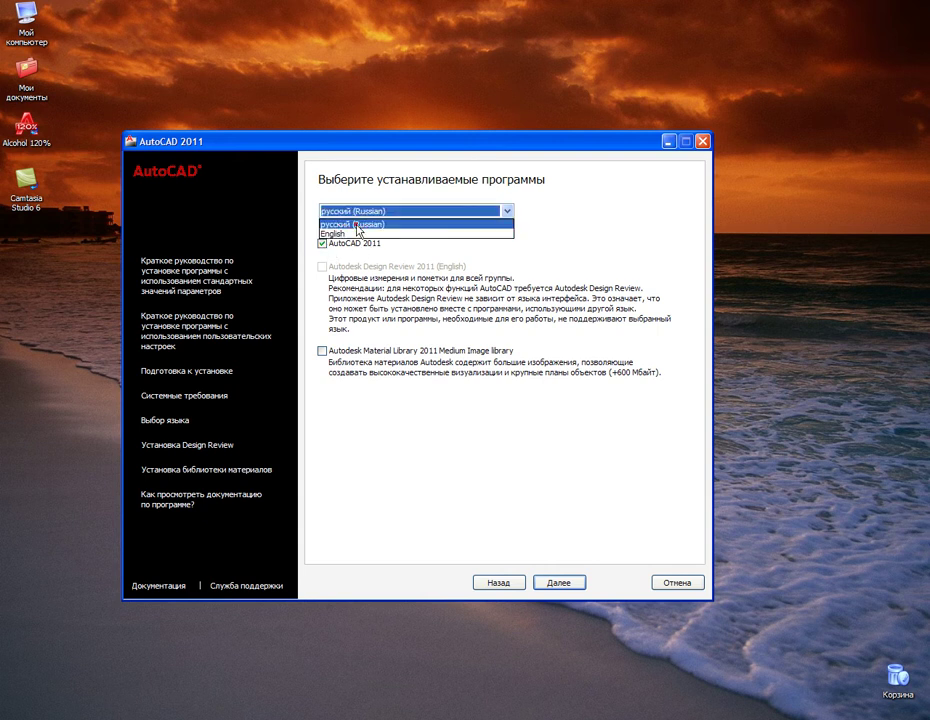
left_click(356, 225)
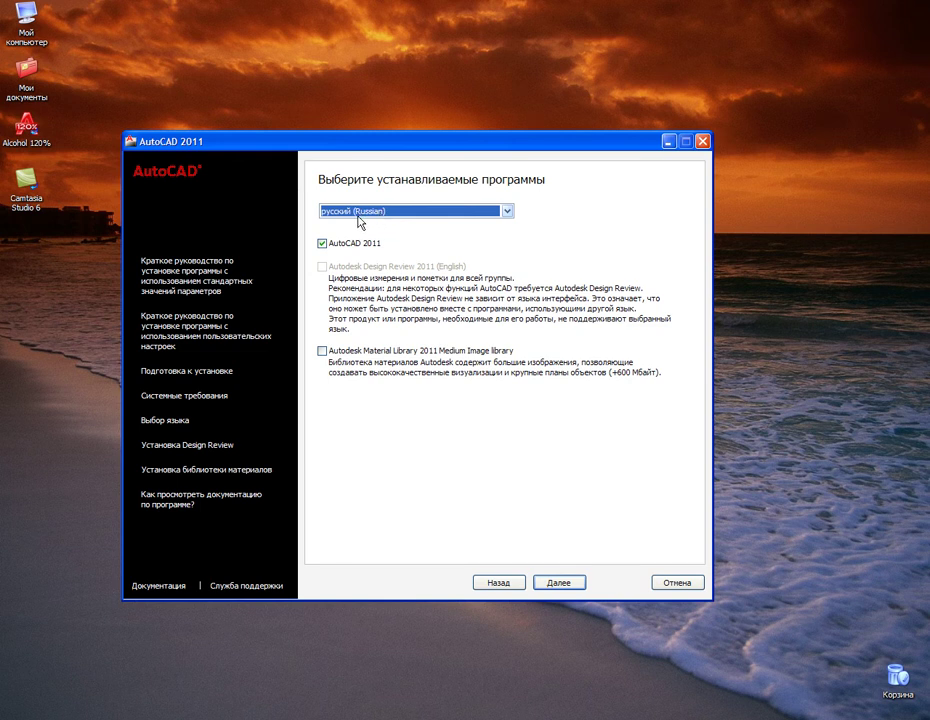
left_click(559, 577)
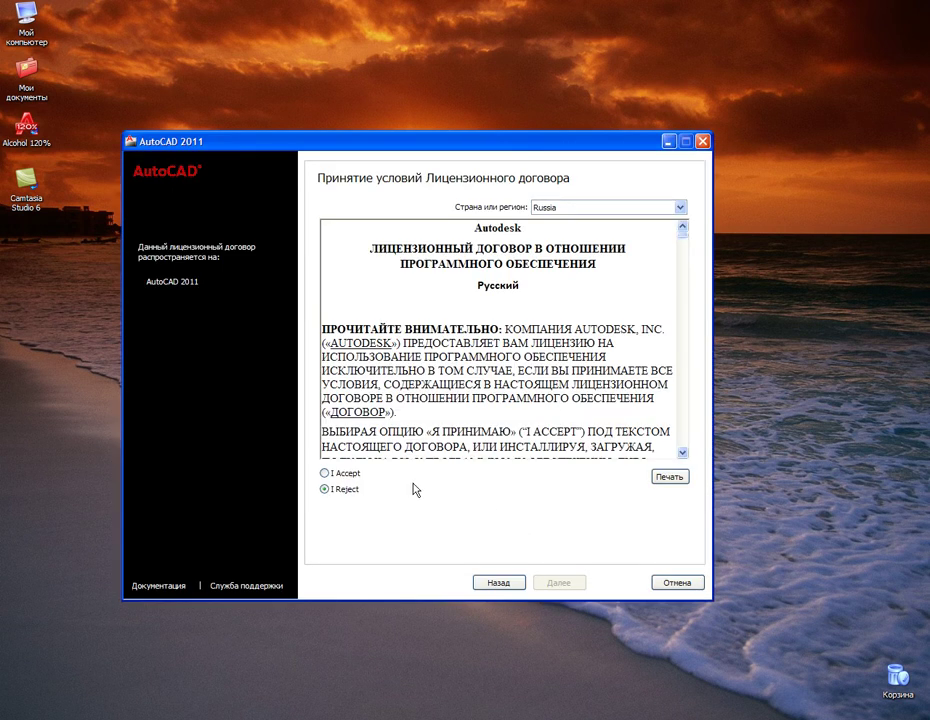
- Select I Accept on the licence page and go on to the user and product information page
left_click(330, 474)
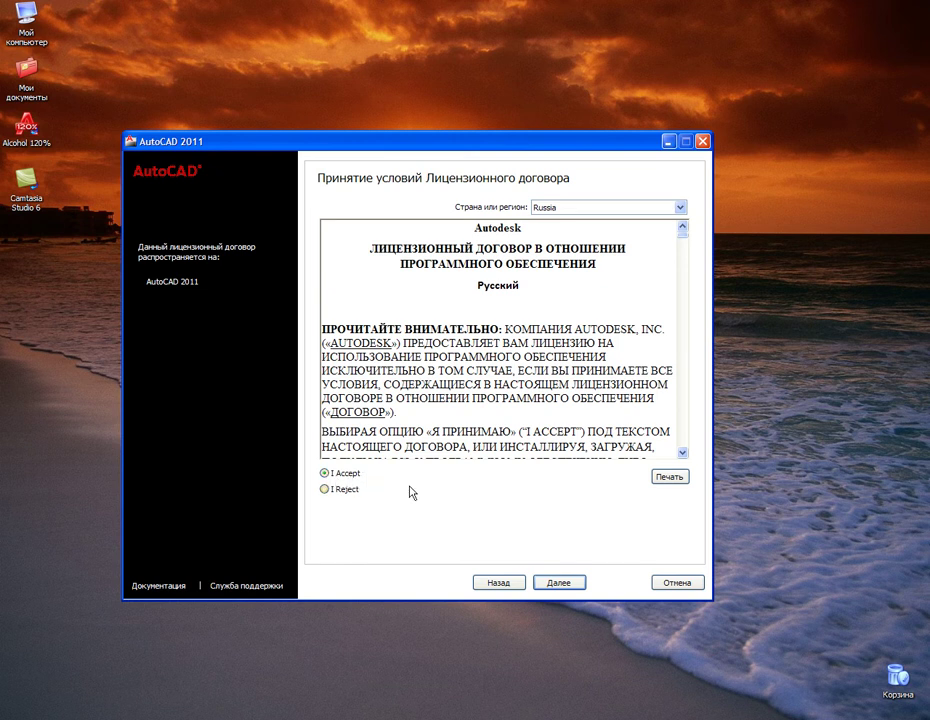
left_click_drag(682, 238, 681, 452)
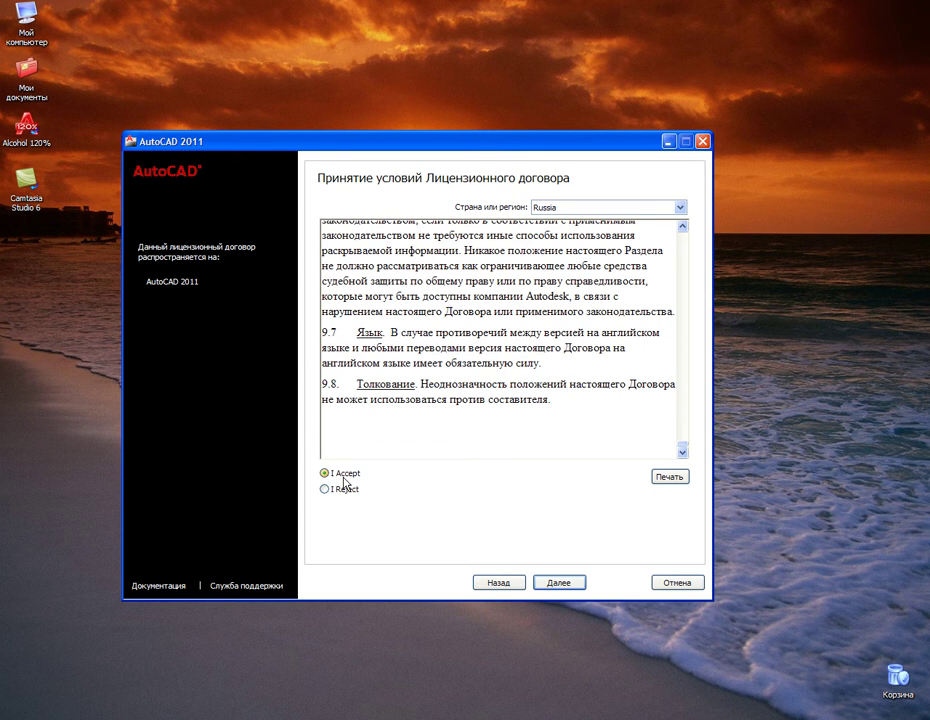
key("ctrl+shift+d")
mouse_move(348, 493)
left_mouse_down()
mouse_move(376, 481)
mouse_move(370, 471)
left_mouse_up()
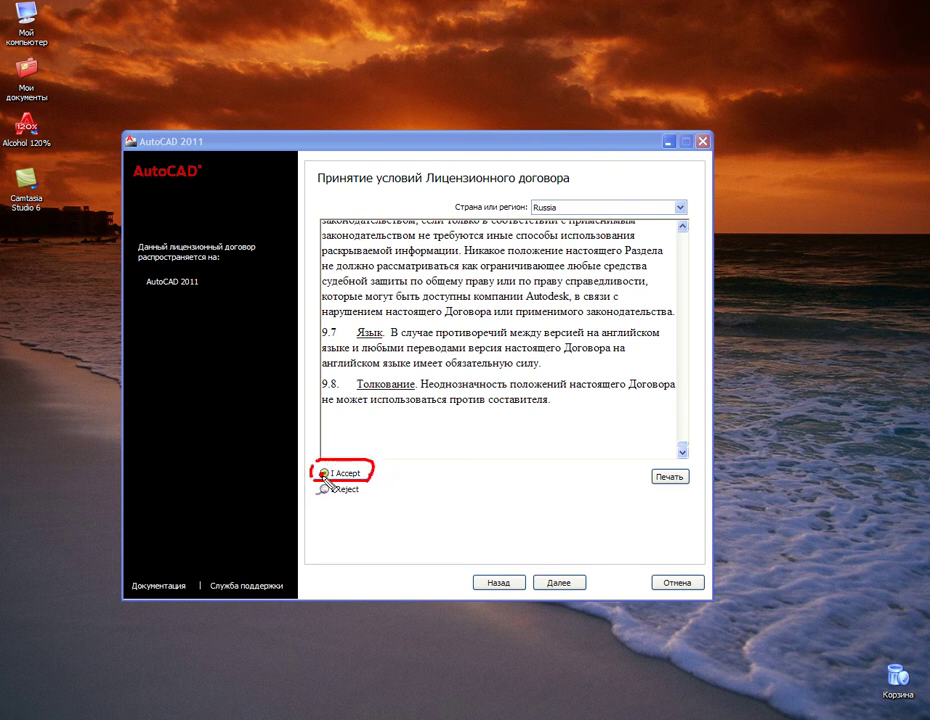
key("Escape")
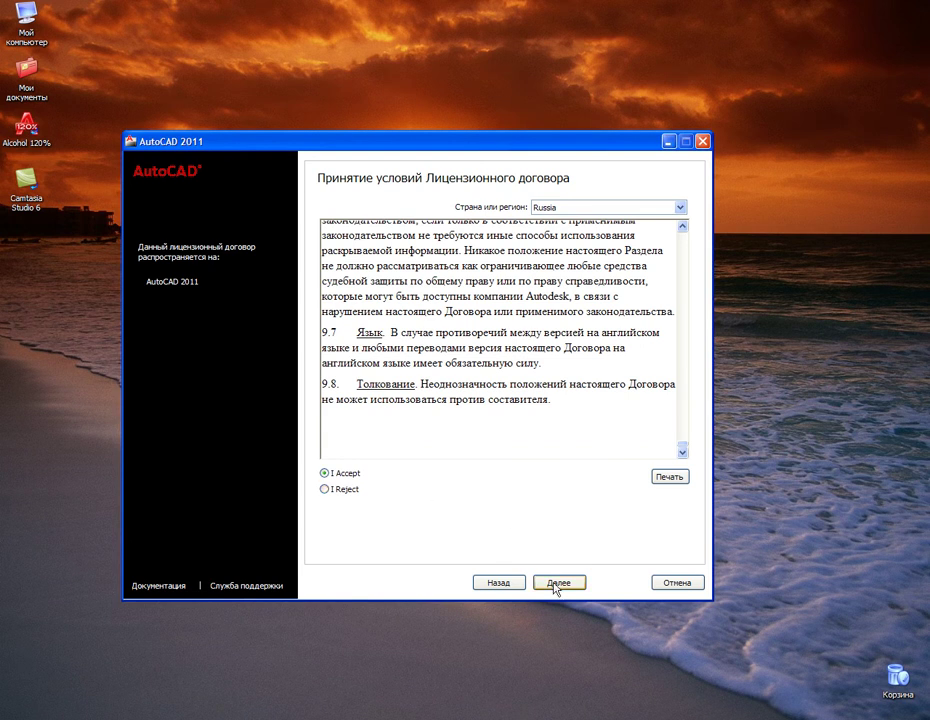
left_click(556, 584)
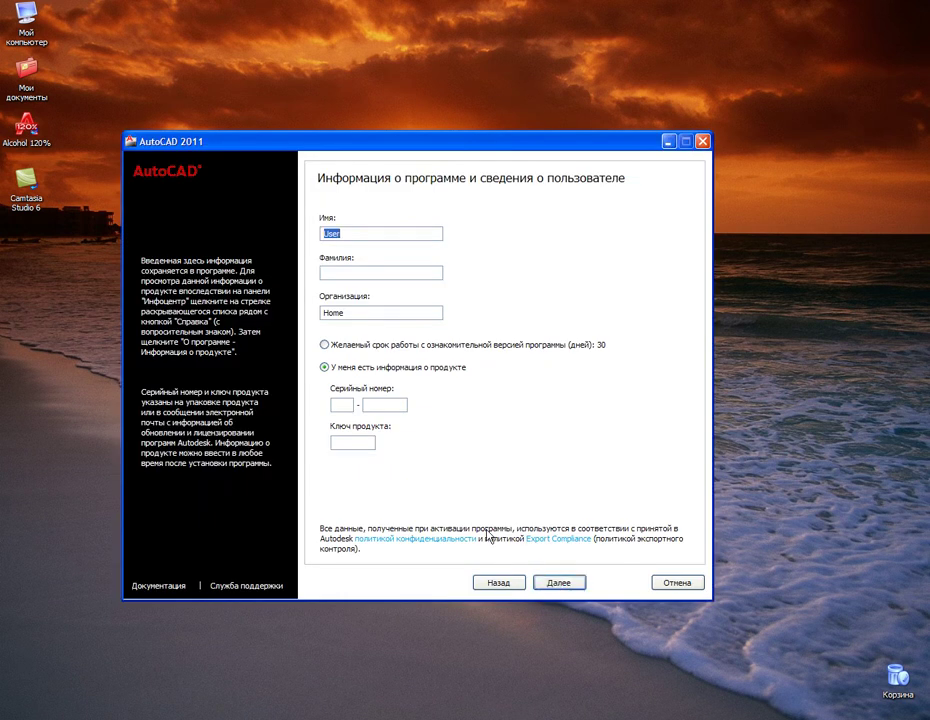
- Copy the first name 'User' and paste it into the Фамилия (last-name) field
left_click(352, 234)
double_click(344, 235)
double_click(349, 234)
left_click(354, 234)
left_click_drag(354, 234, 322, 234)
right_click(332, 234)
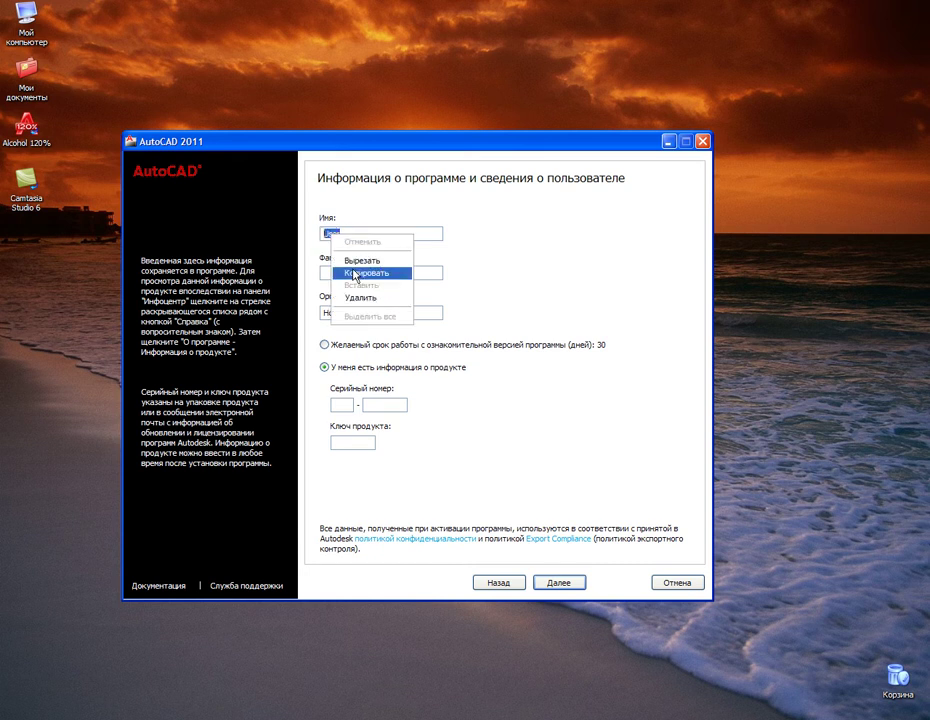
left_click(353, 273)
left_click(326, 272)
right_click(340, 272)
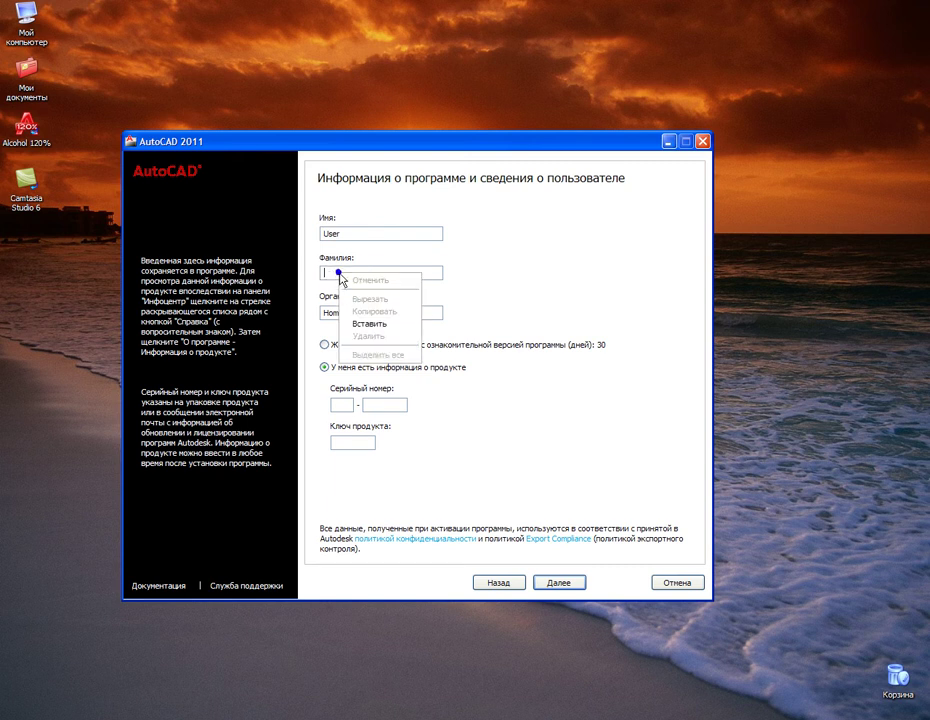
left_click(369, 324)
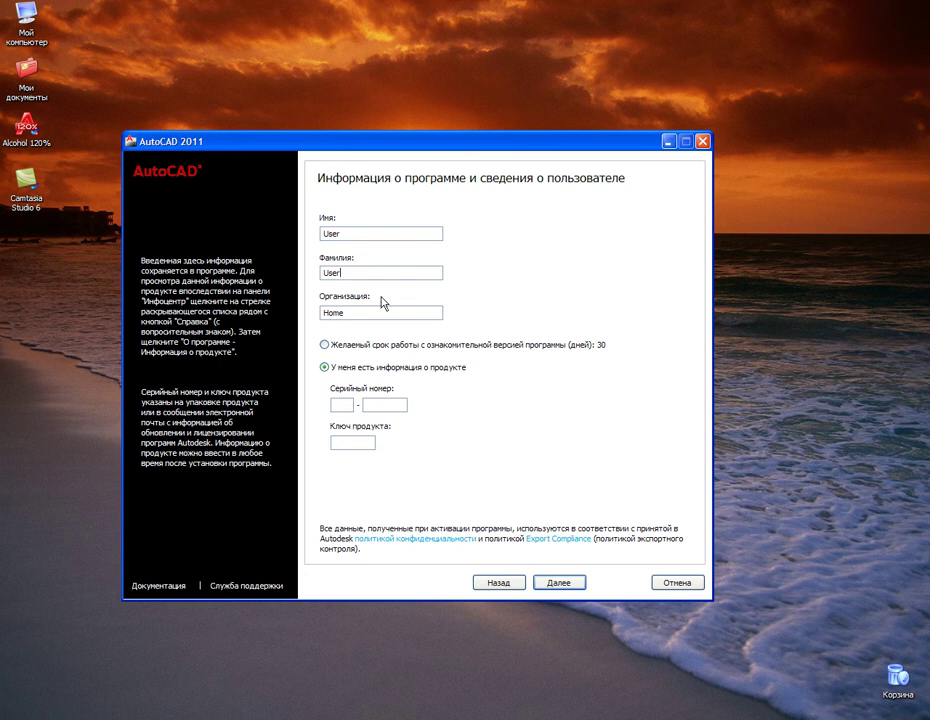
left_click_drag(426, 150, 426, 289)
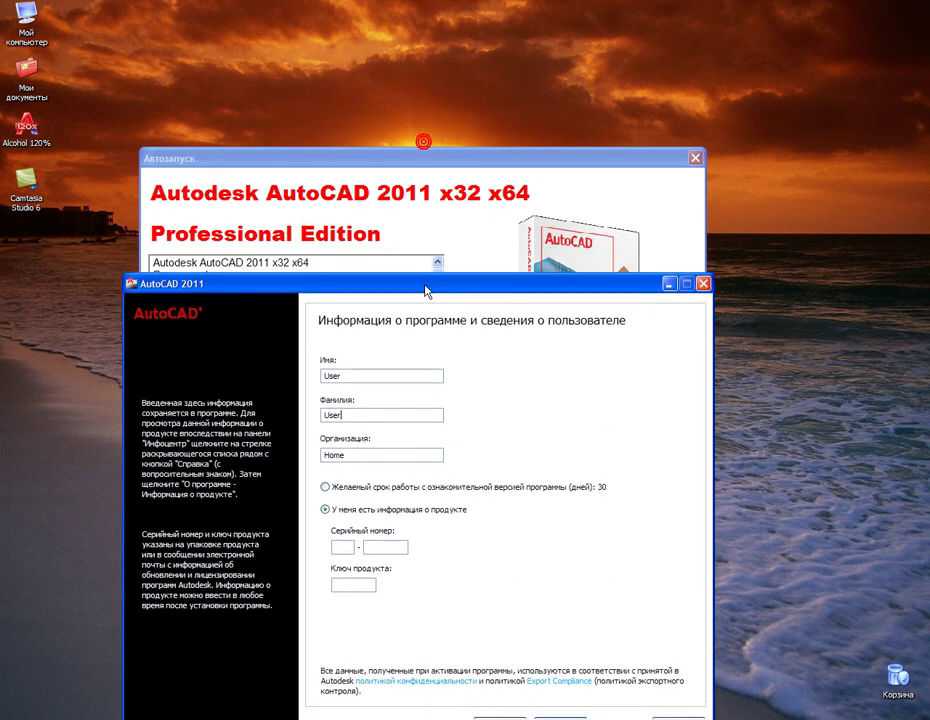
- Start activation from the autorun window, then close the Crack folder window it opens
left_click_drag(421, 166, 398, 86)
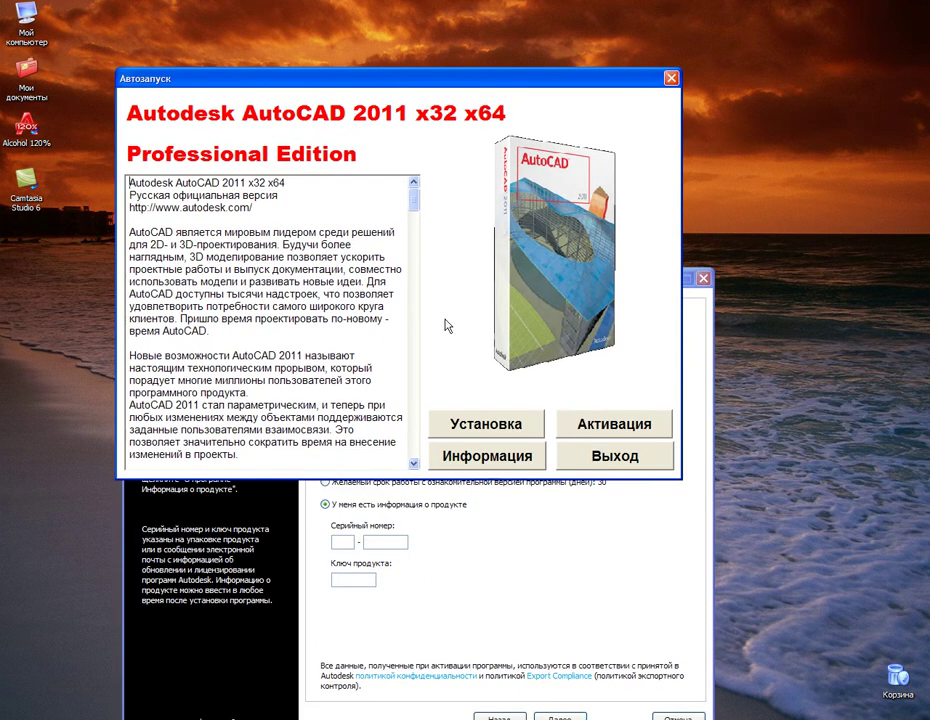
left_click(588, 430)
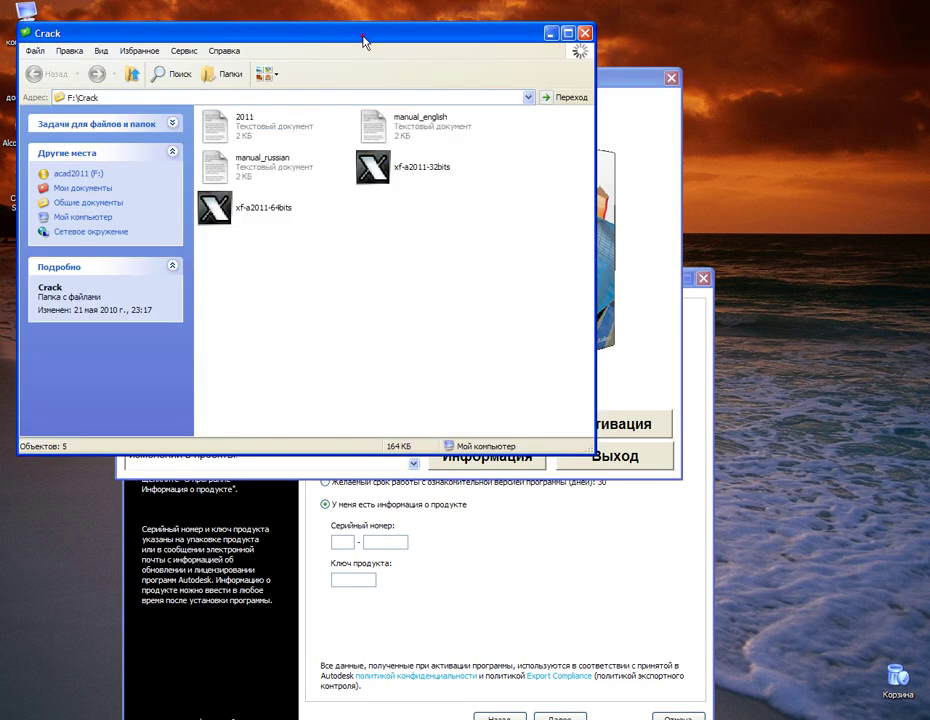
left_click_drag(363, 41, 372, 59)
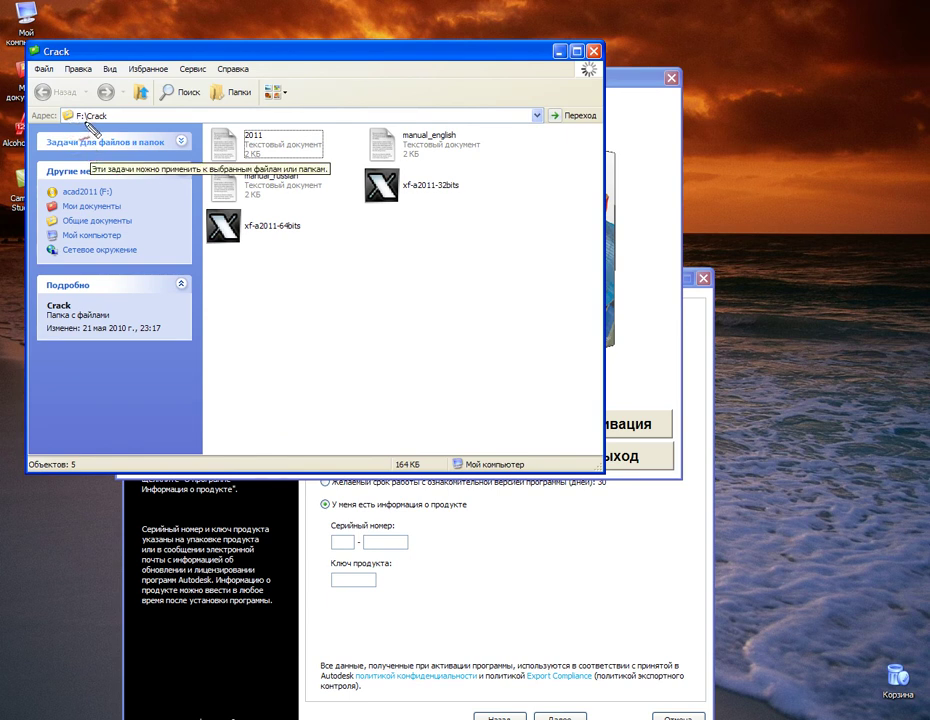
left_click_drag(88, 121, 118, 112)
left_click_drag(255, 234, 275, 230)
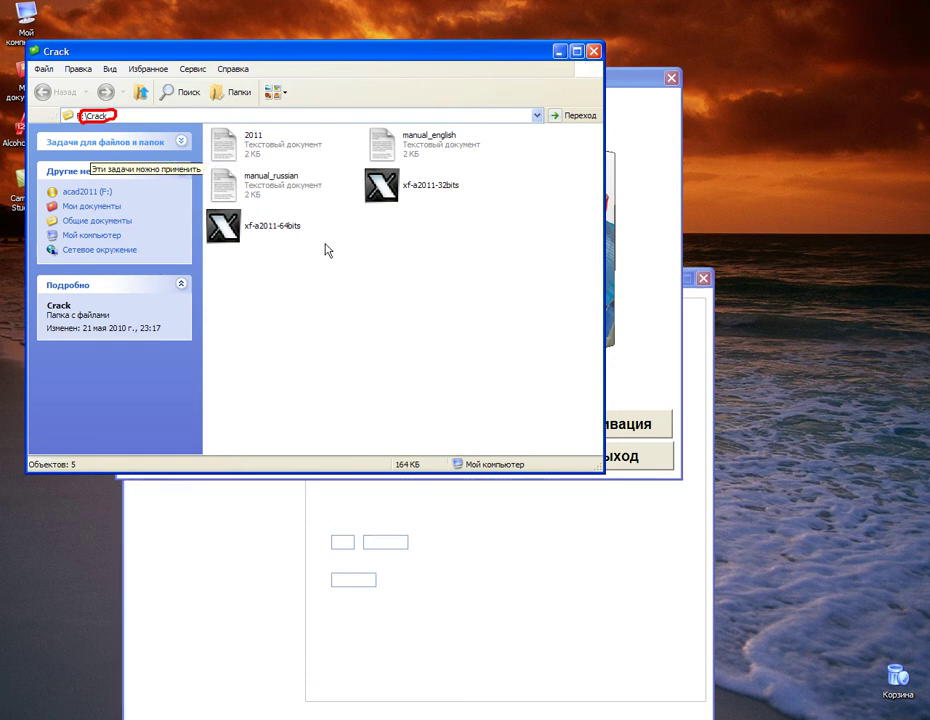
left_click(592, 51)
- Browse to the Crack folder on the acad2011 (F:) disc and open manual_russian in Notepad
double_click(25, 22)
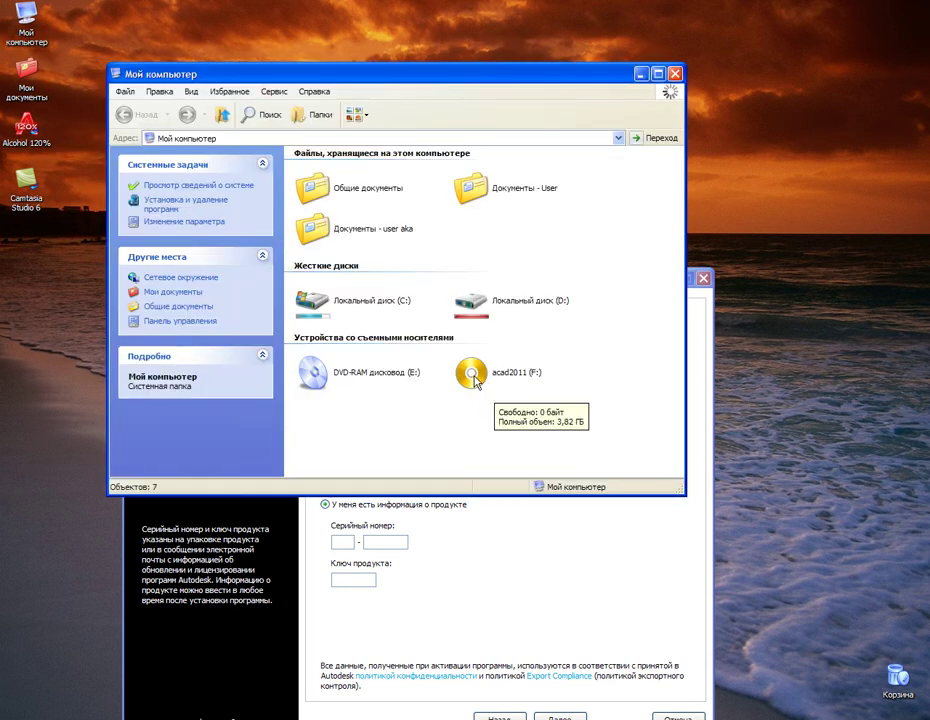
left_click(476, 380)
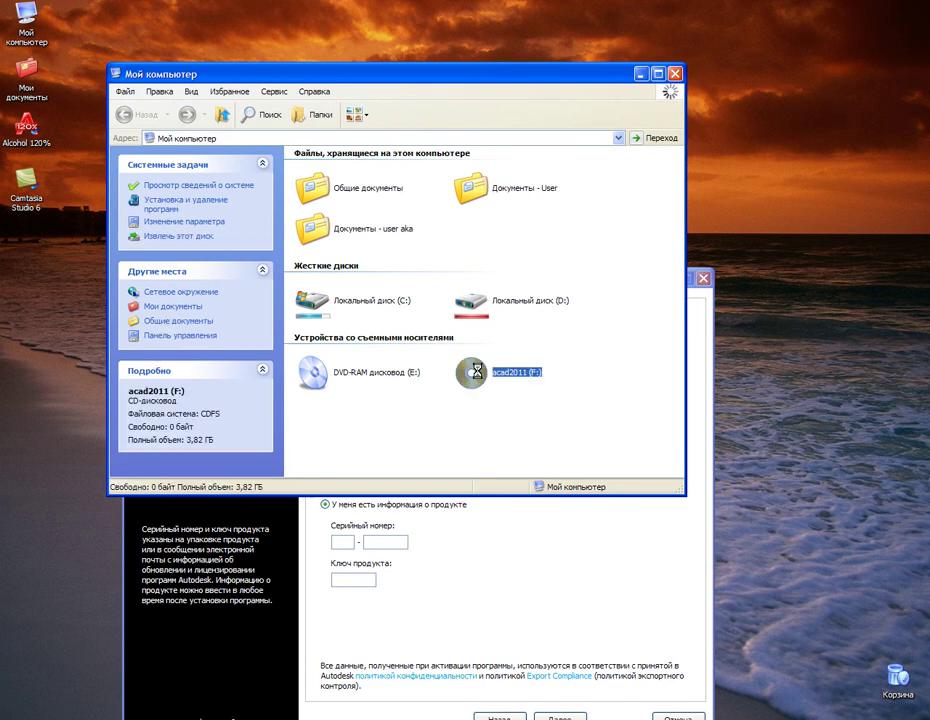
right_click(477, 370)
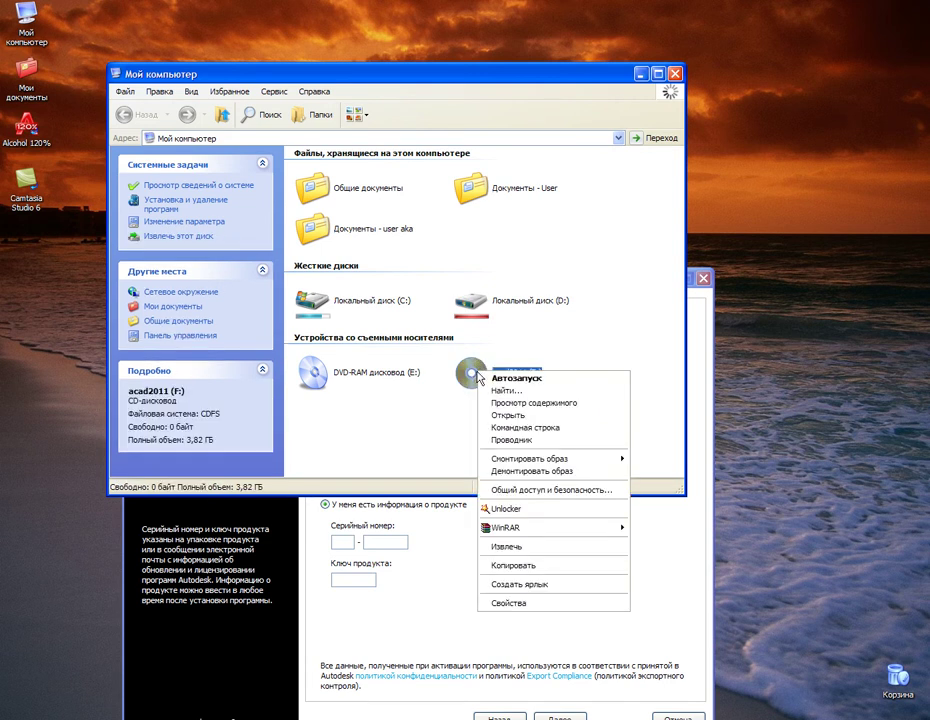
left_click(517, 424)
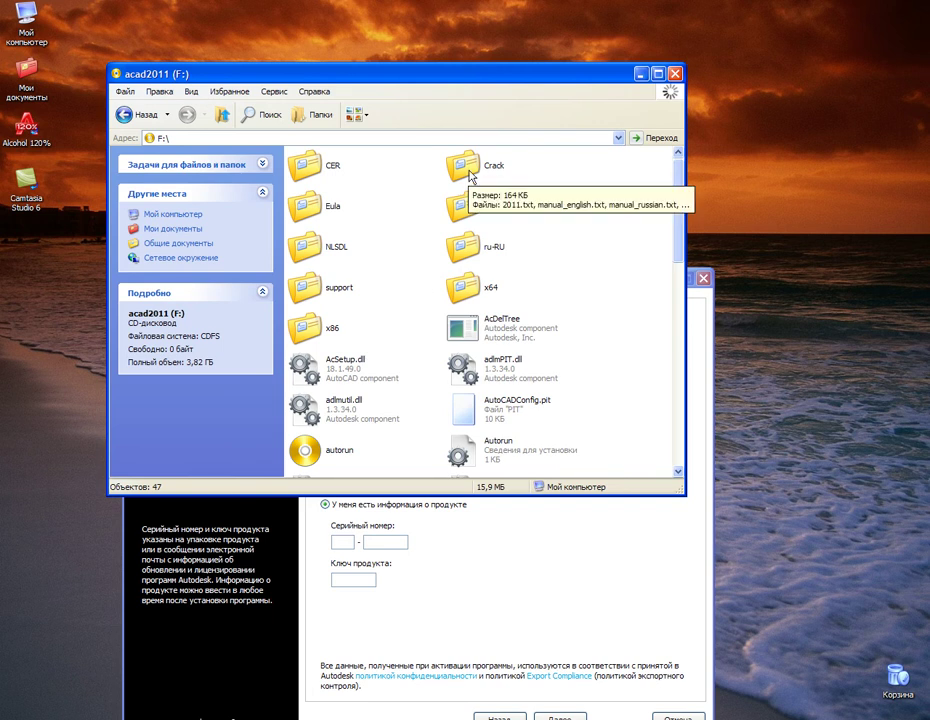
double_click(470, 165)
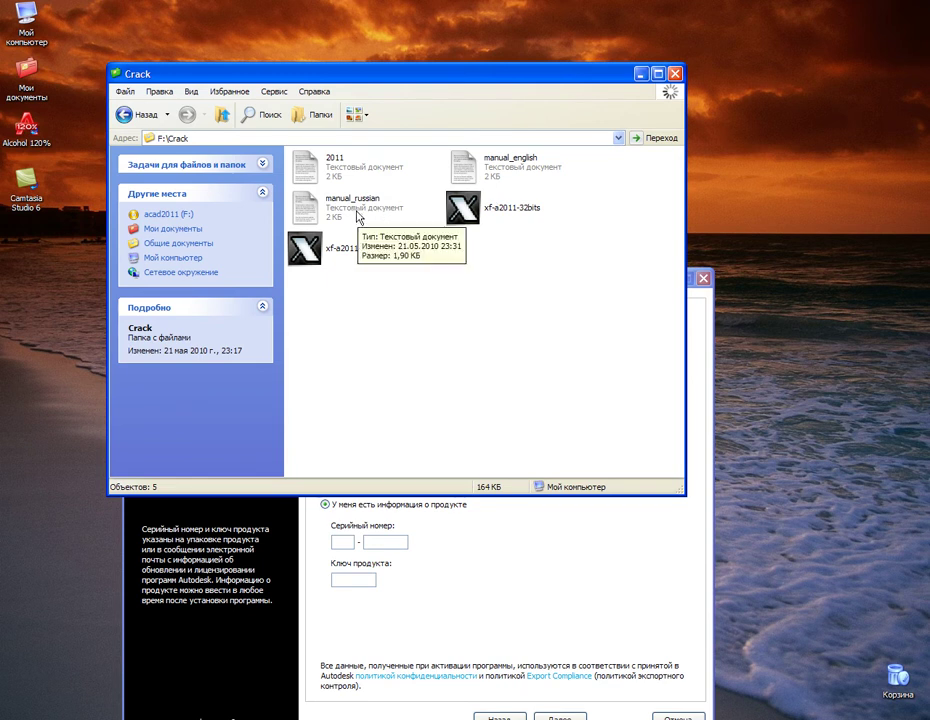
double_click(358, 205)
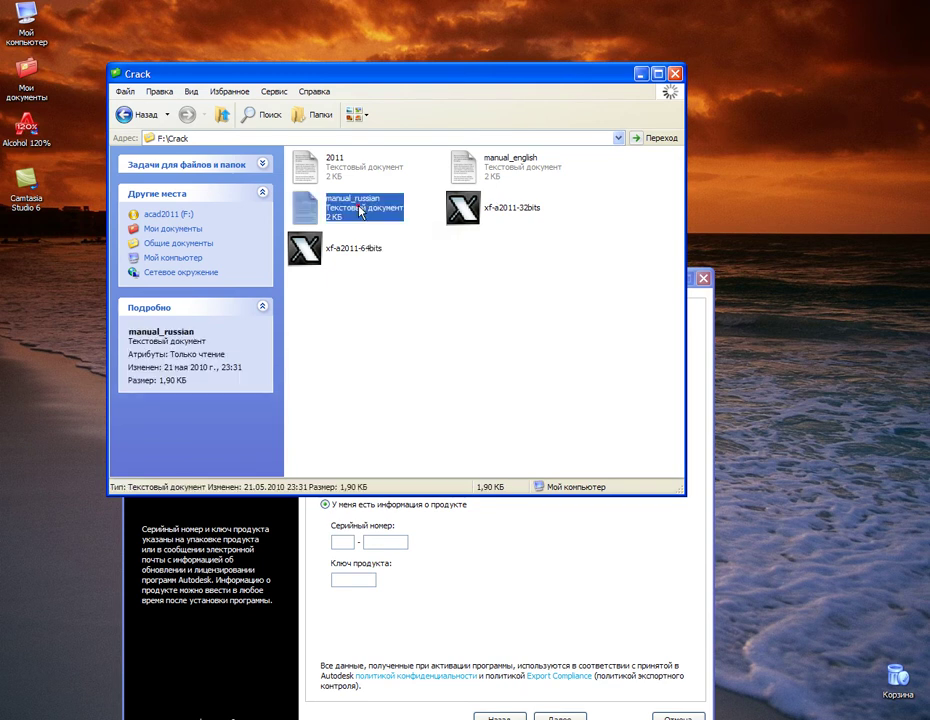
scroll(331, 257, "down", 1)
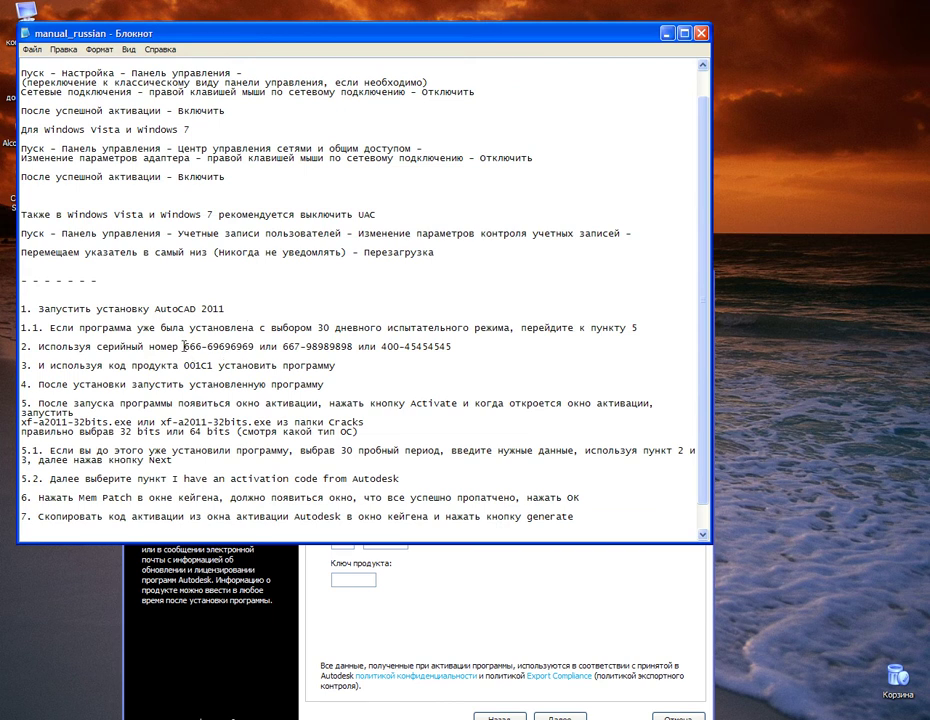
- Copy the first part of the serial number from the manual into the first serial box
left_click_drag(183, 347, 256, 347)
left_click_drag(183, 347, 203, 347)
right_click(190, 345)
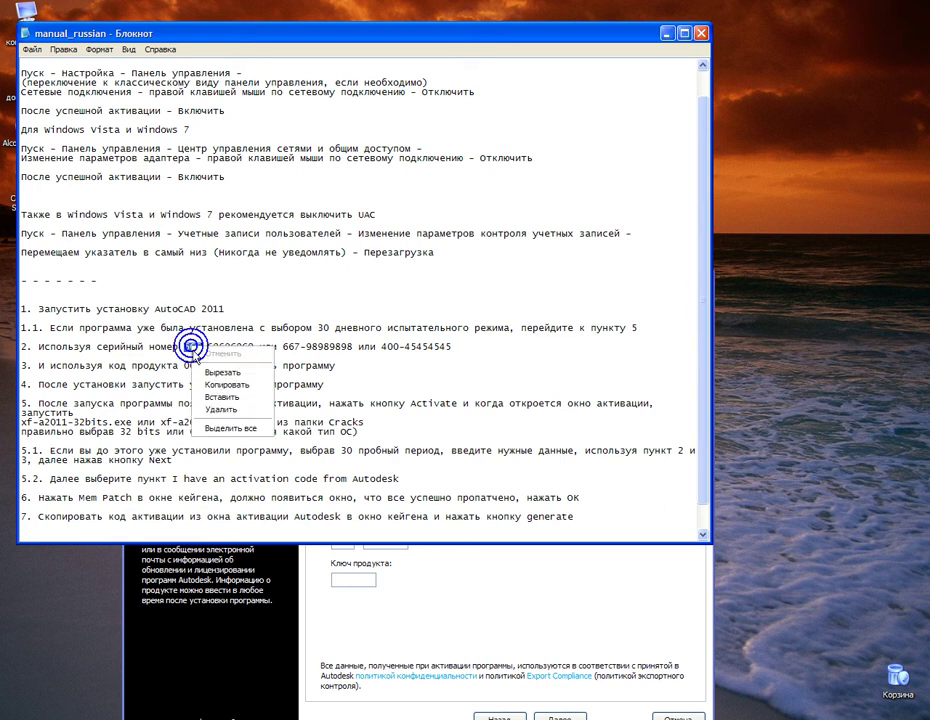
left_click(205, 382)
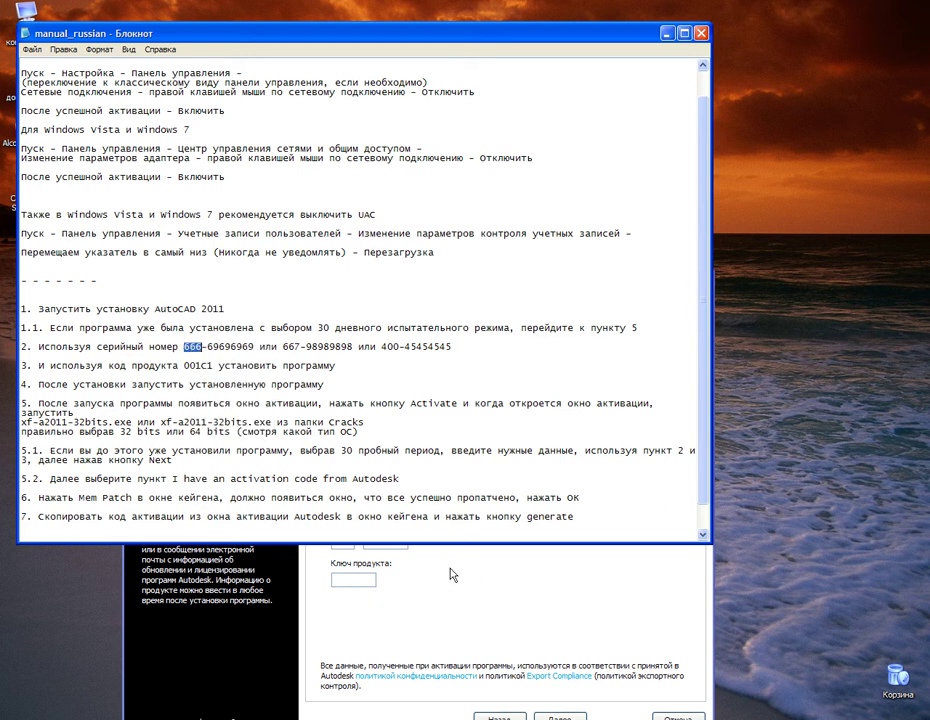
left_click(436, 588)
left_click_drag(386, 289, 579, 151)
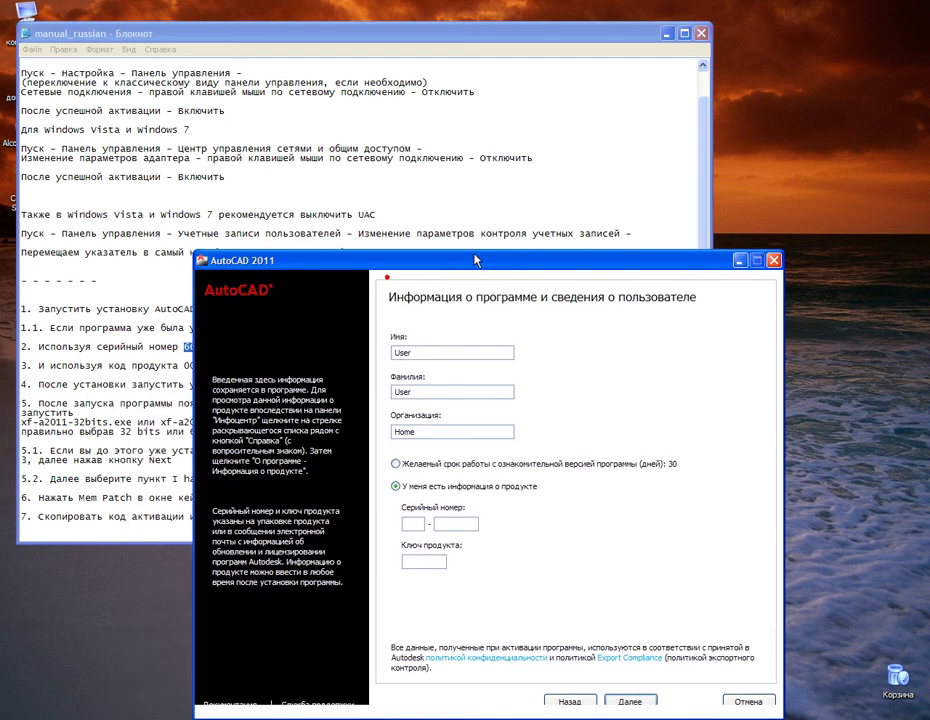
left_click(536, 404)
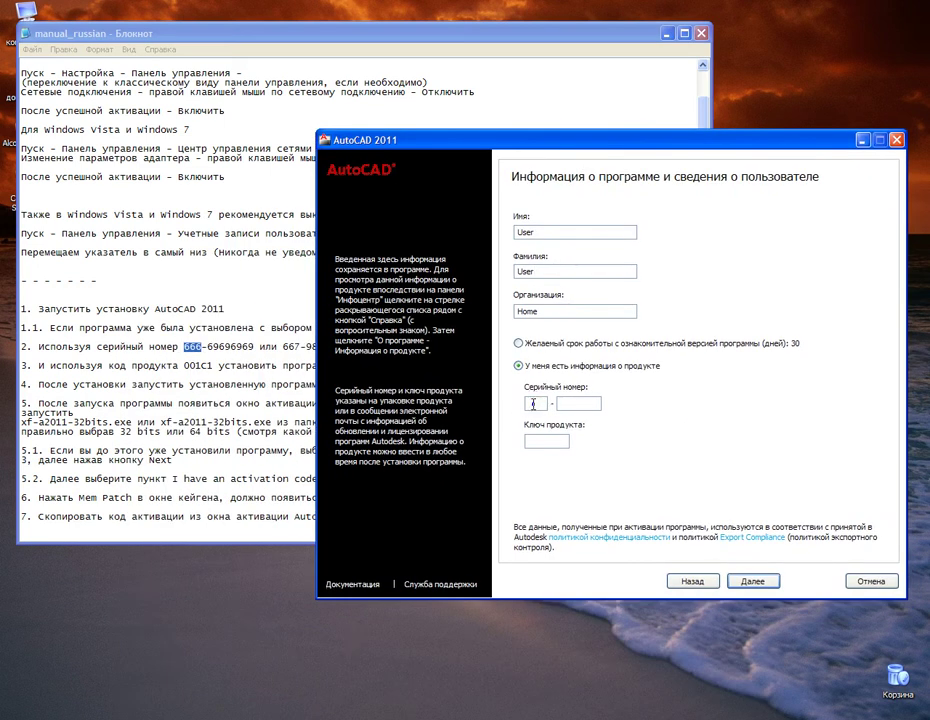
right_click(533, 404)
left_click(562, 455)
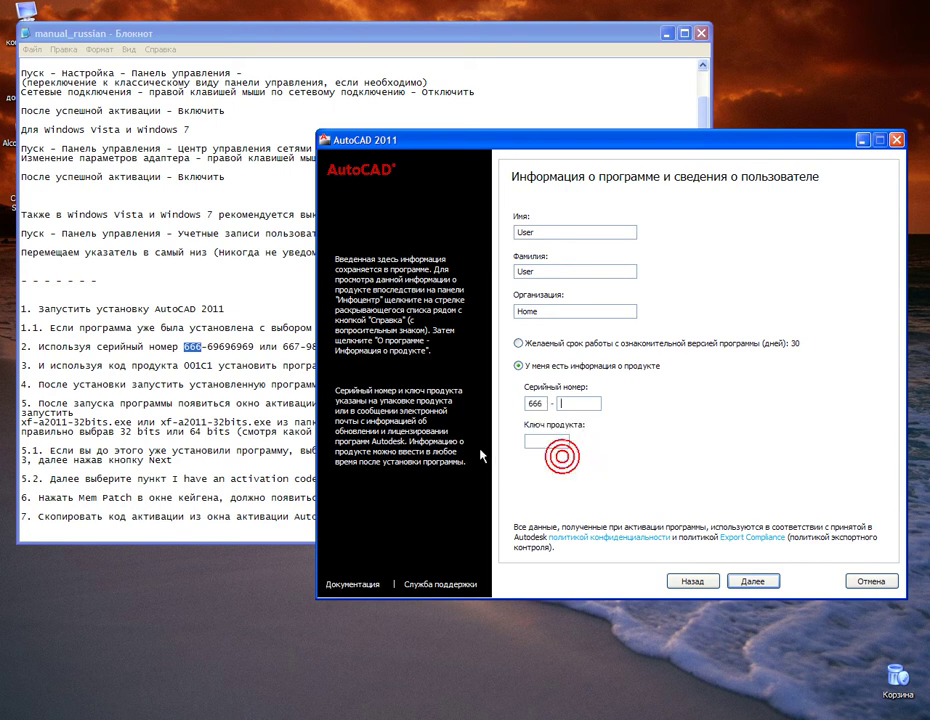
- Copy the second part of the serial number into the second serial box
left_click(205, 346)
double_click(206, 346)
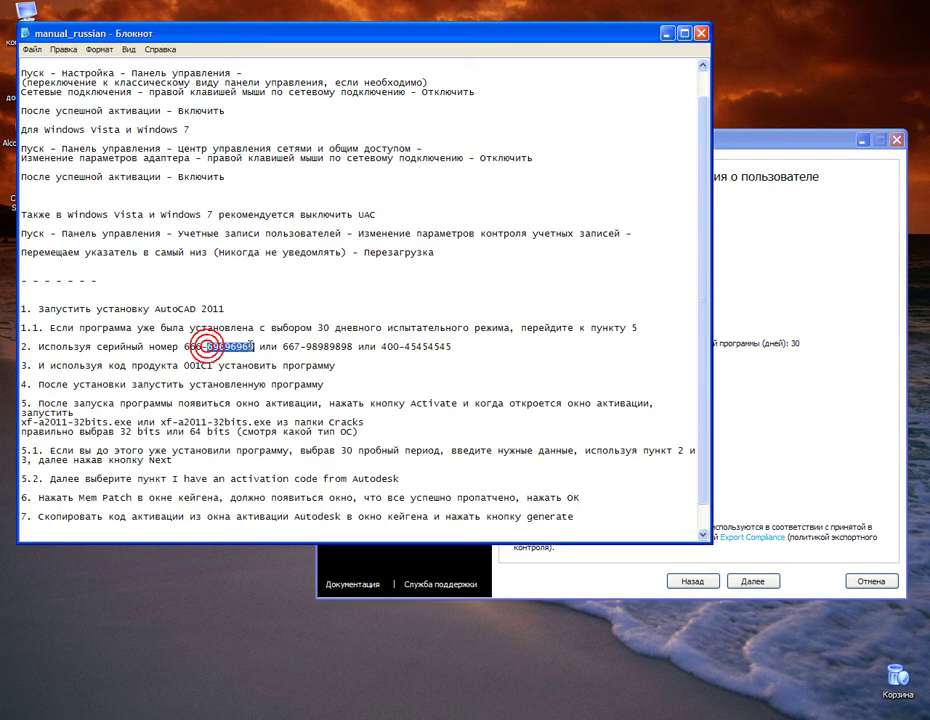
right_click(245, 349)
left_click(275, 385)
right_click(241, 348)
left_click(258, 385)
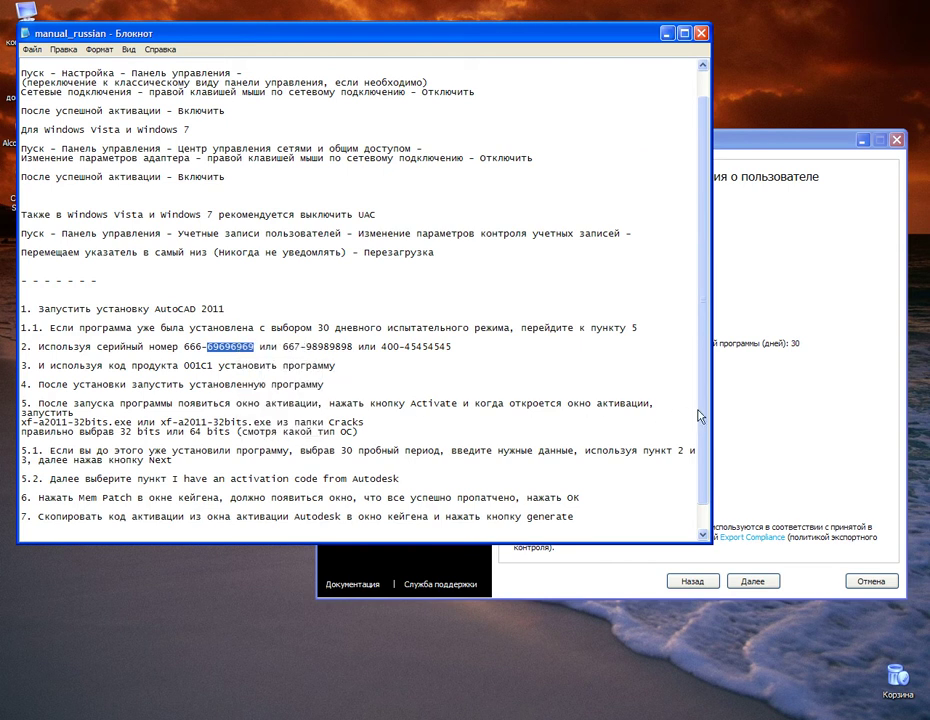
left_click(750, 412)
right_click(558, 400)
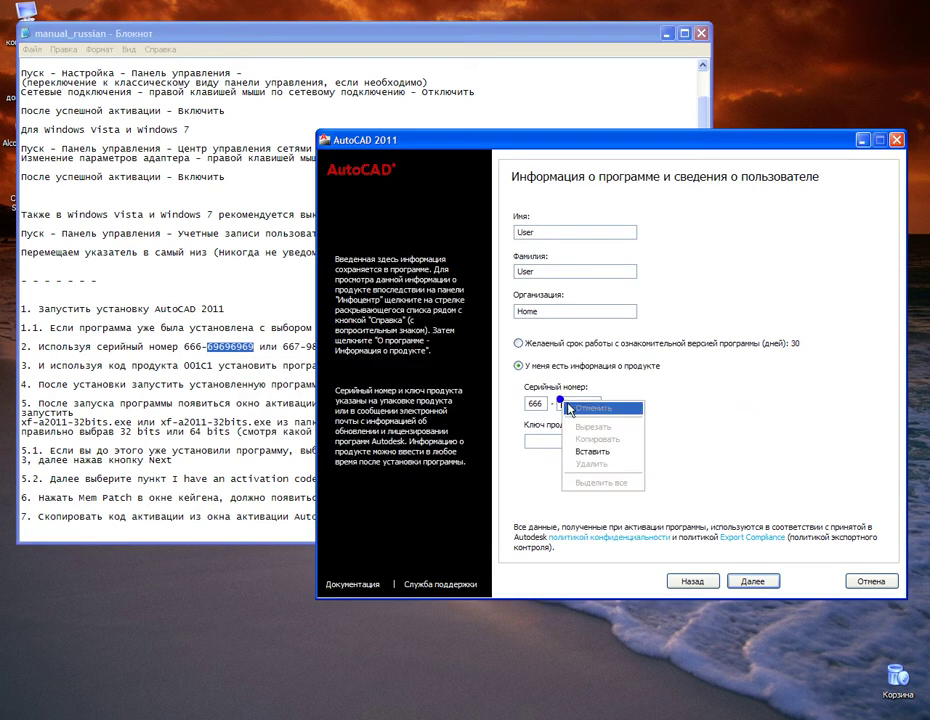
left_click(595, 446)
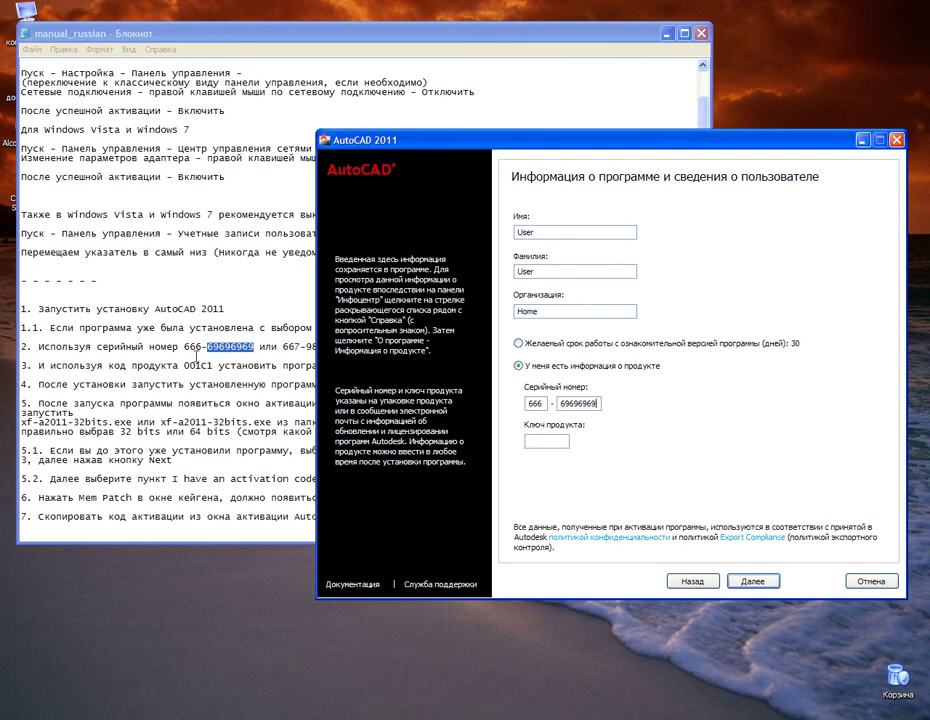
- Copy the product key from the manual into its field and continue
left_click(140, 264)
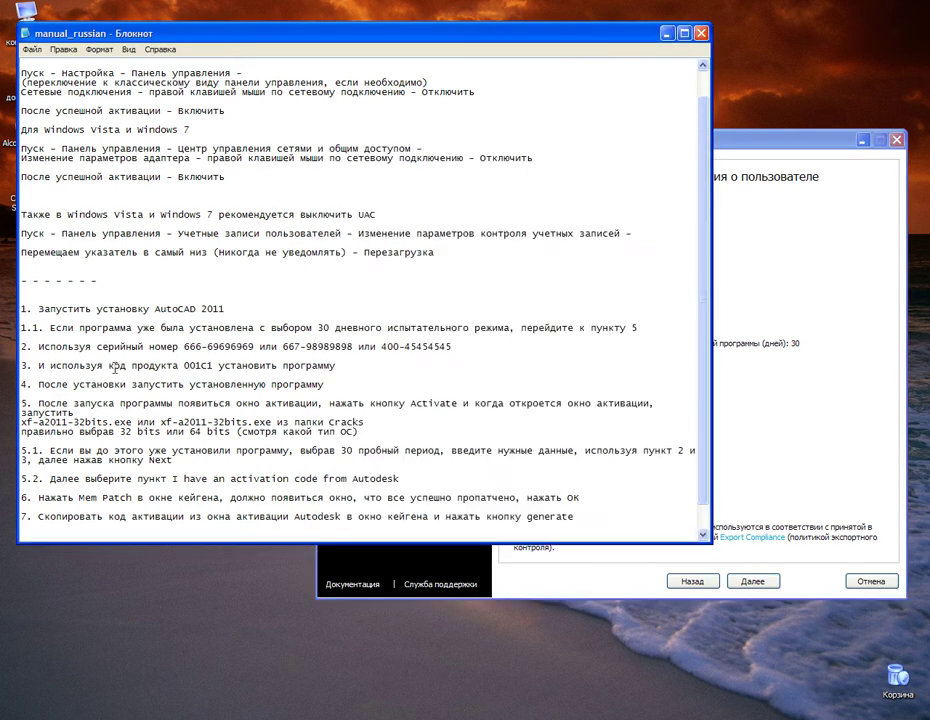
double_click(141, 366)
left_click_drag(183, 366, 211, 367)
right_click(200, 366)
left_click(238, 405)
left_click(763, 405)
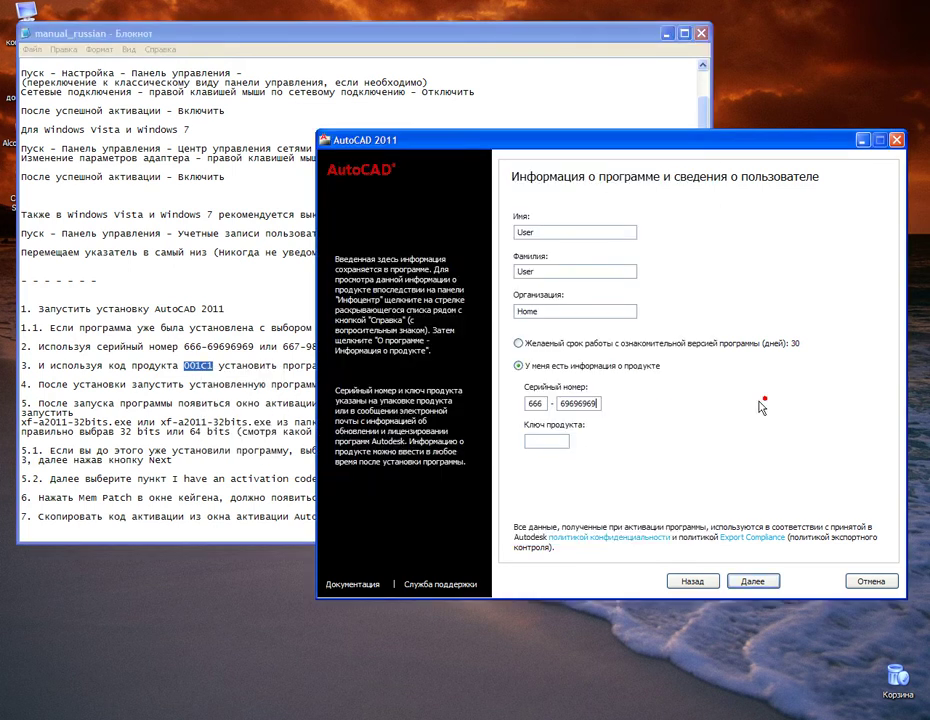
right_click(534, 437)
left_click(572, 482)
left_click(758, 586)
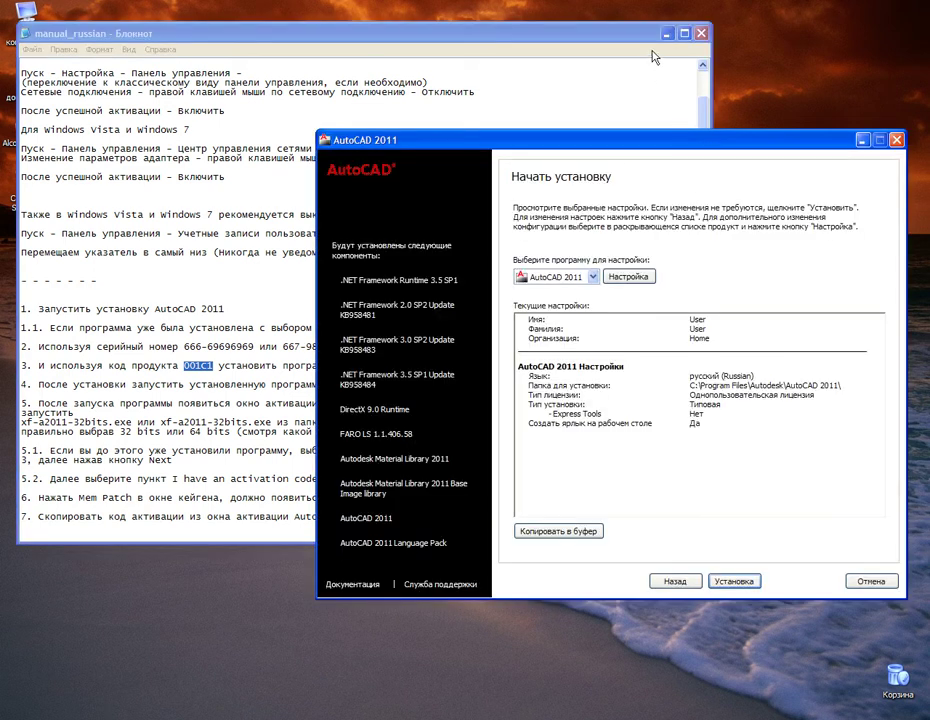
- Review the summary's language, folder, licence and installation type, then install with default settings
left_click(667, 33)
left_click_drag(675, 141, 510, 128)
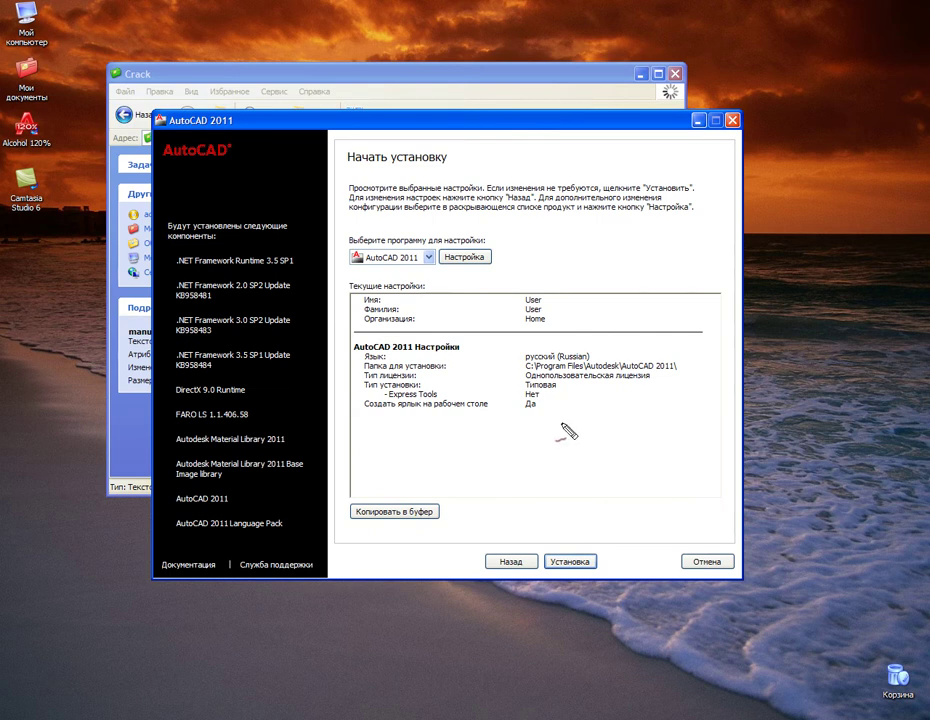
left_click(376, 346)
mouse_move(376, 346)
left_mouse_down()
mouse_move(676, 447)
mouse_move(398, 450)
left_mouse_up()
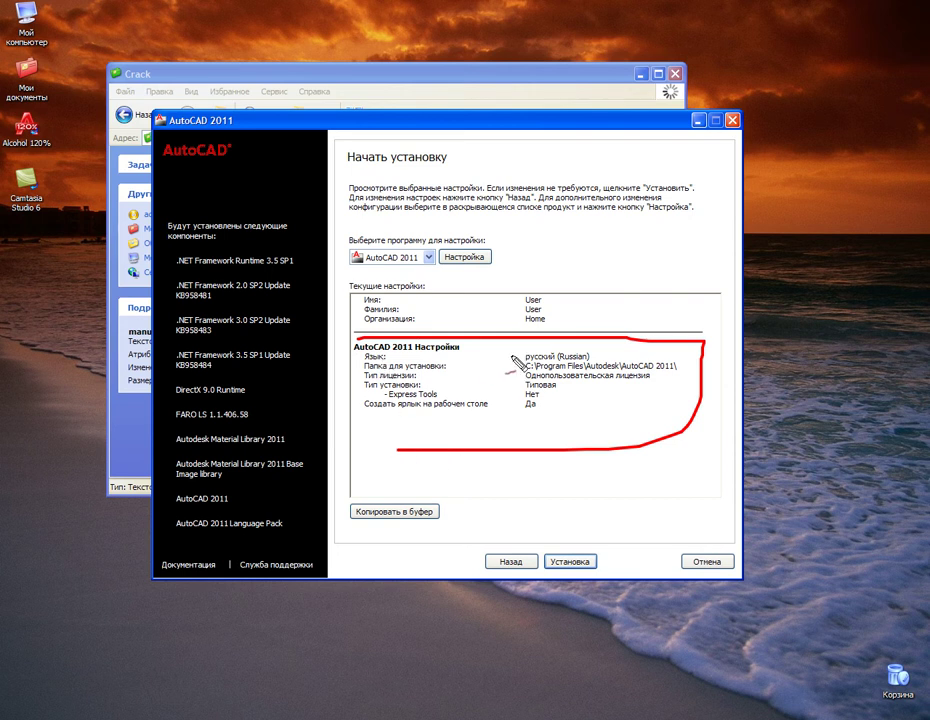
left_click_drag(515, 355, 493, 355)
left_click_drag(476, 369, 506, 366)
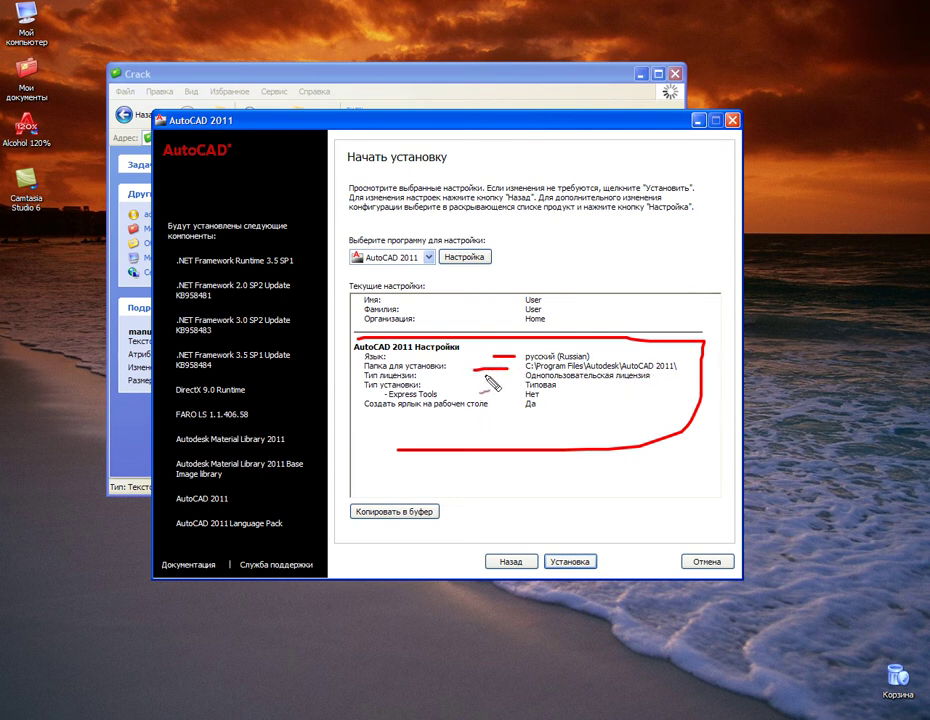
left_click_drag(474, 374, 506, 372)
left_click_drag(478, 386, 530, 387)
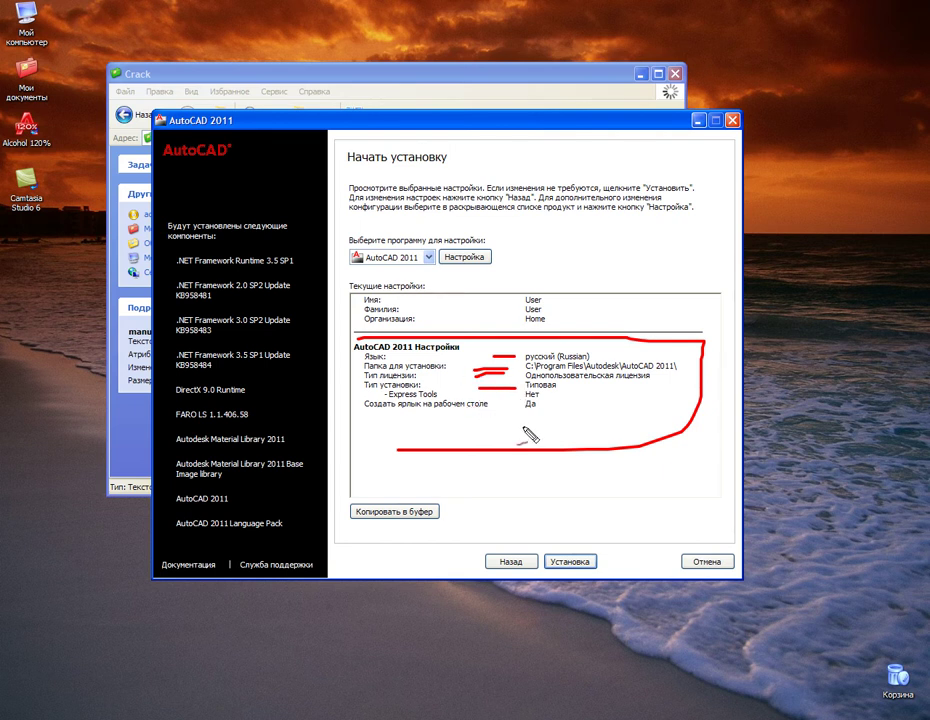
key("Escape")
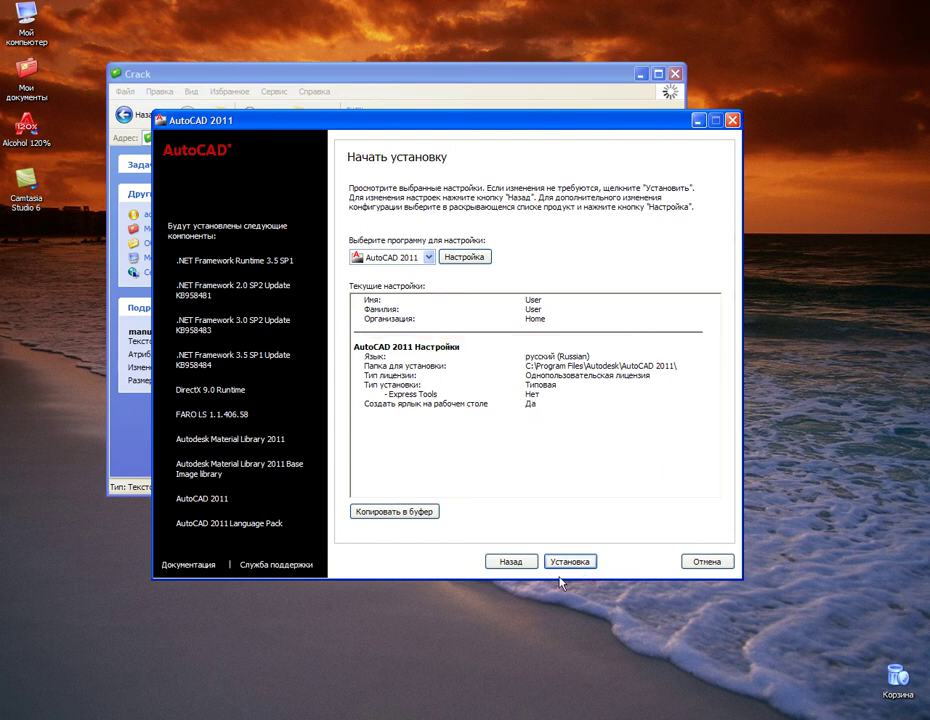
left_click(578, 562)
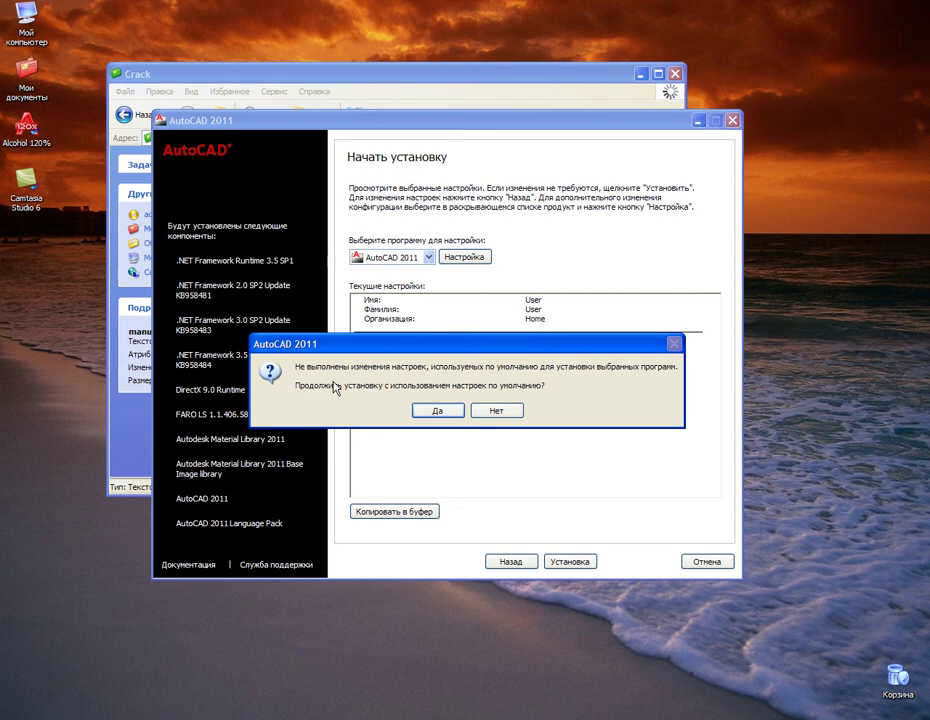
left_click(440, 411)
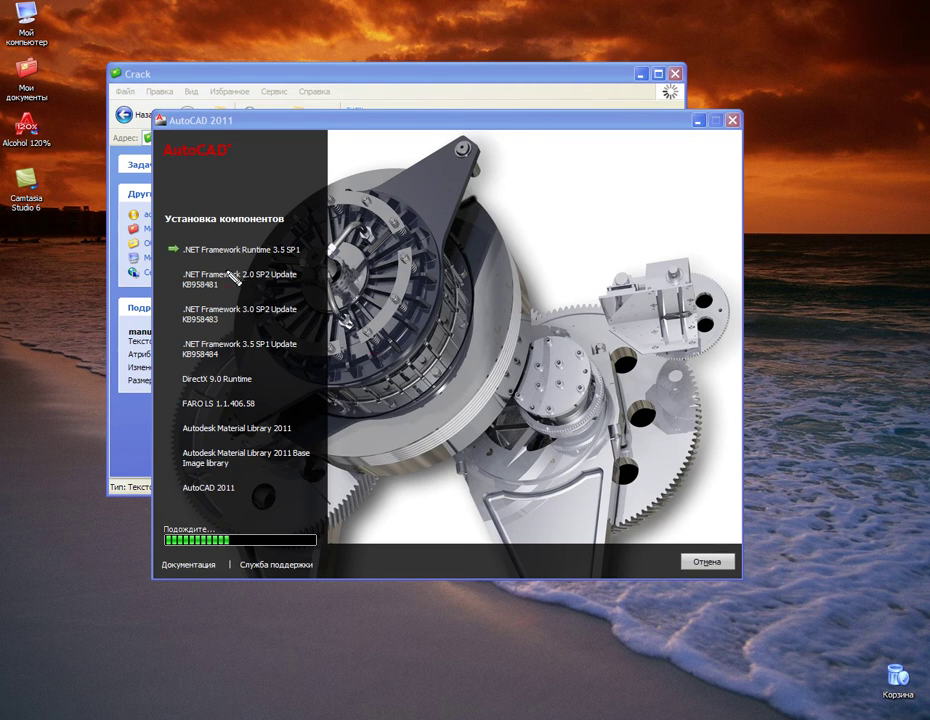
left_click_drag(172, 258, 305, 257)
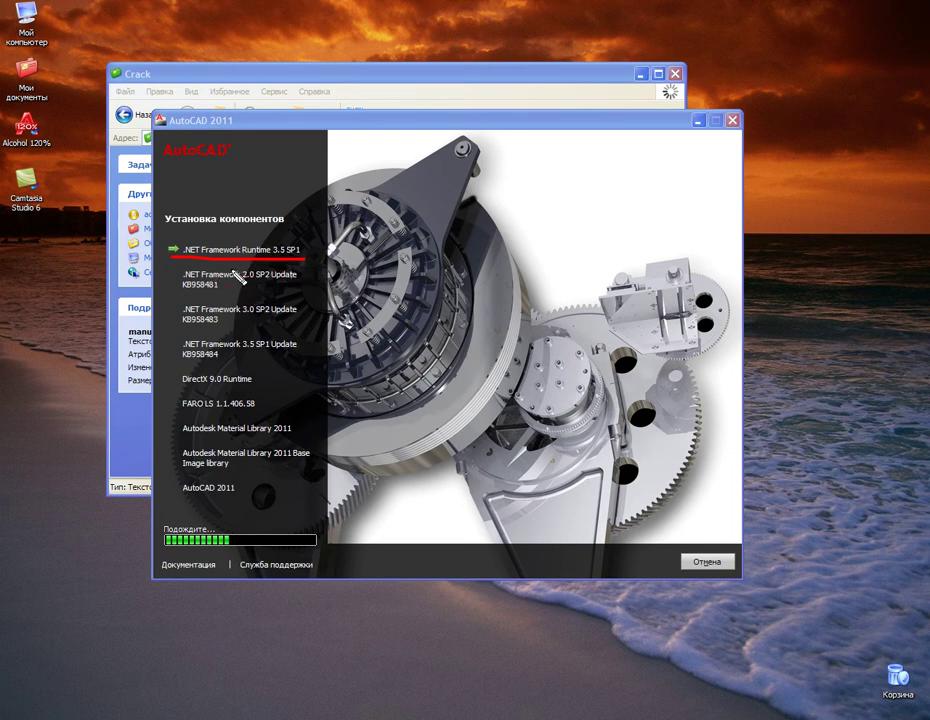
left_click_drag(181, 297, 305, 289)
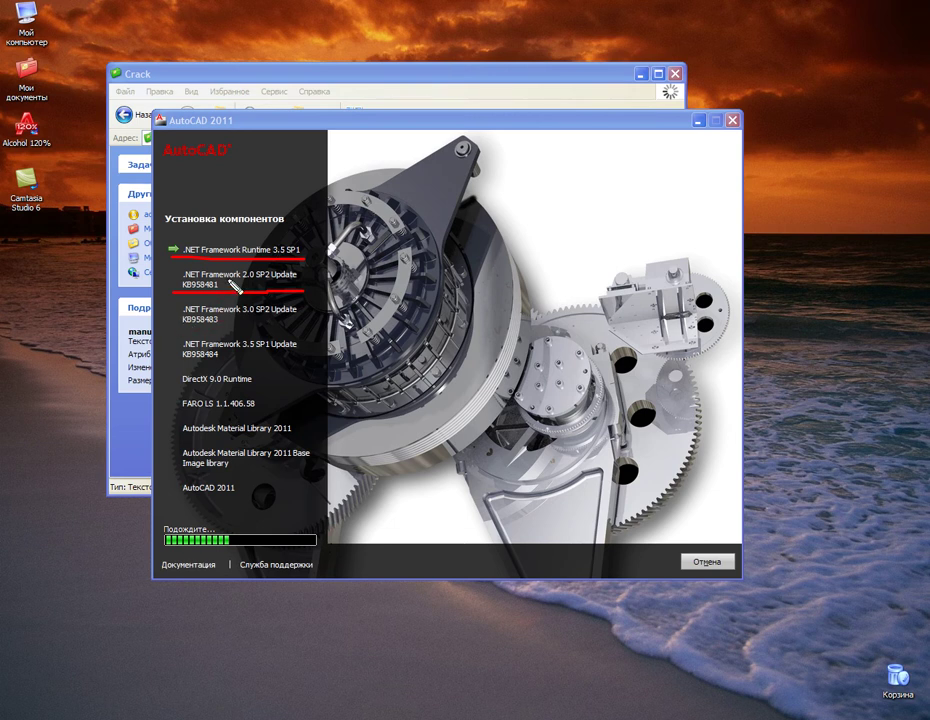
left_click_drag(172, 323, 298, 323)
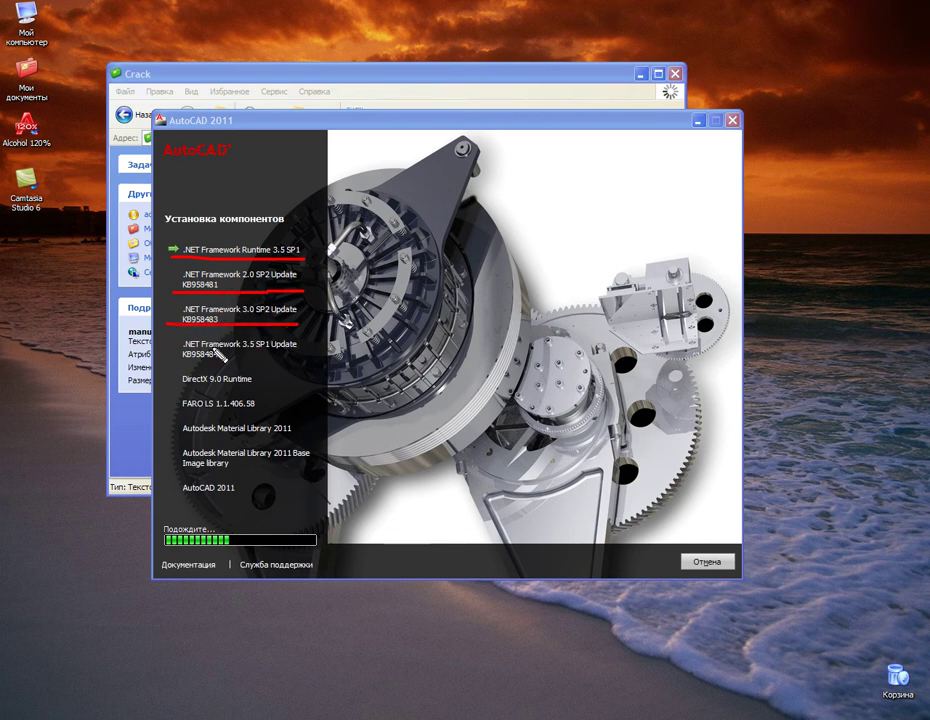
left_click_drag(174, 365, 306, 366)
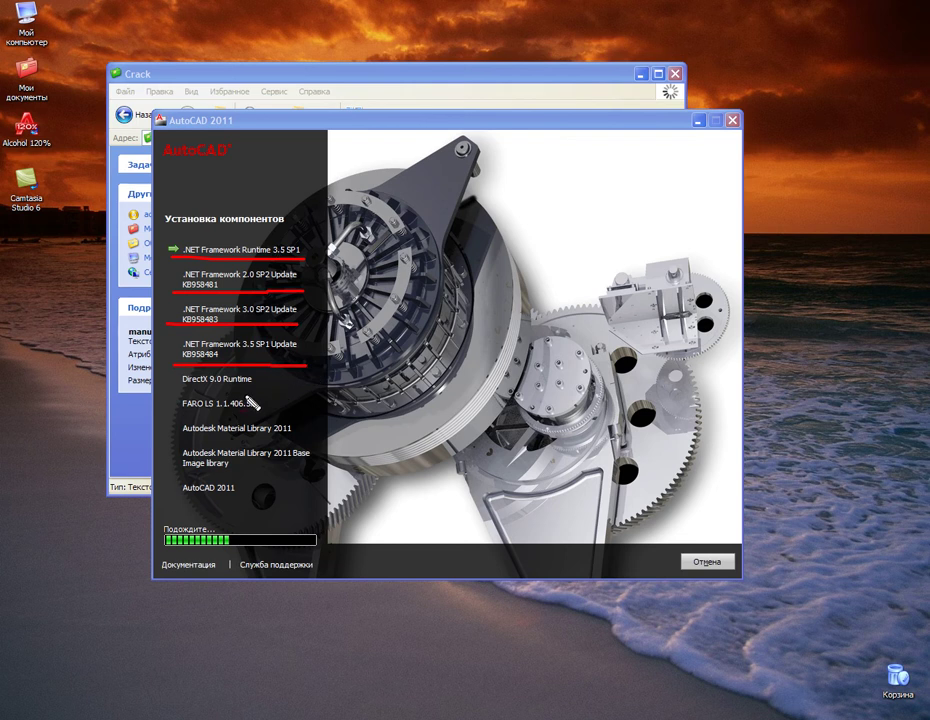
left_click_drag(181, 389, 258, 387)
left_click_drag(178, 411, 276, 406)
left_click_drag(183, 437, 304, 435)
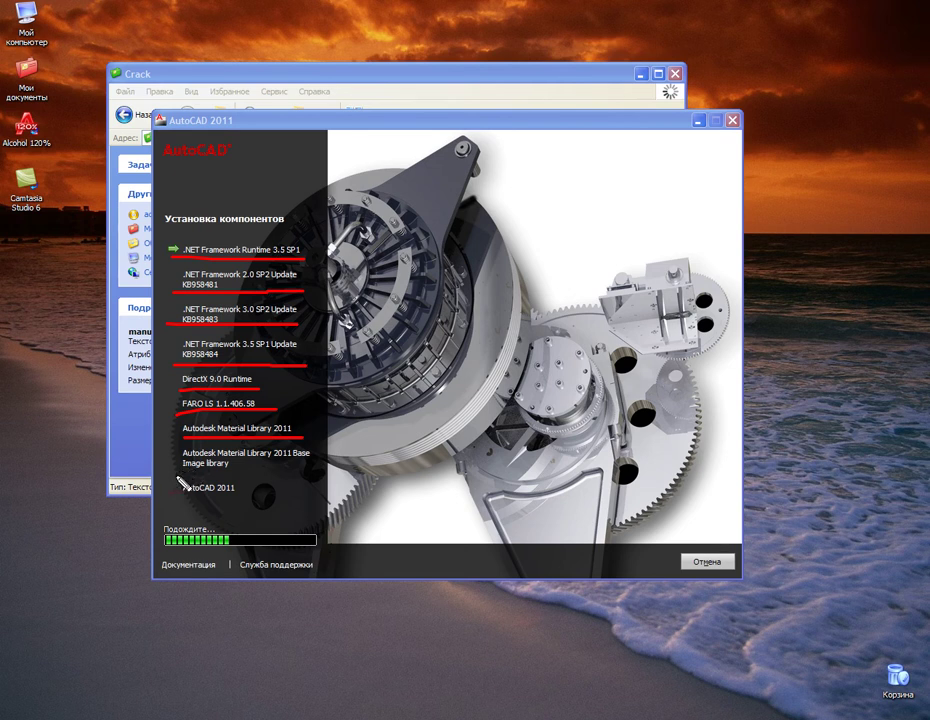
left_click_drag(177, 473, 320, 471)
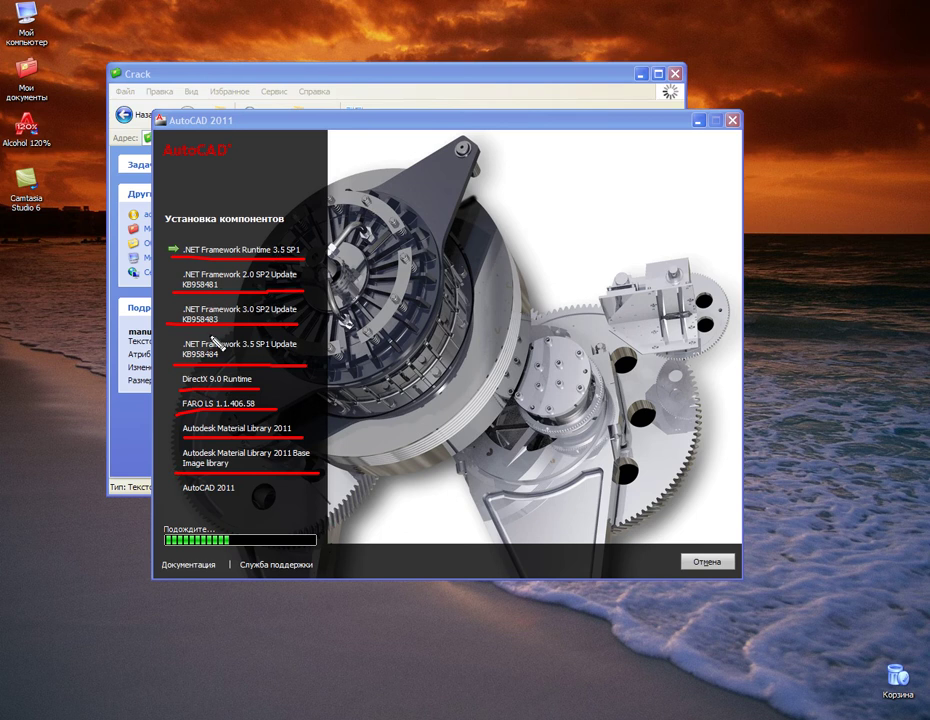
mouse_move(175, 258)
left_mouse_down()
mouse_move(175, 472)
mouse_move(245, 500)
mouse_move(252, 487)
left_mouse_up()
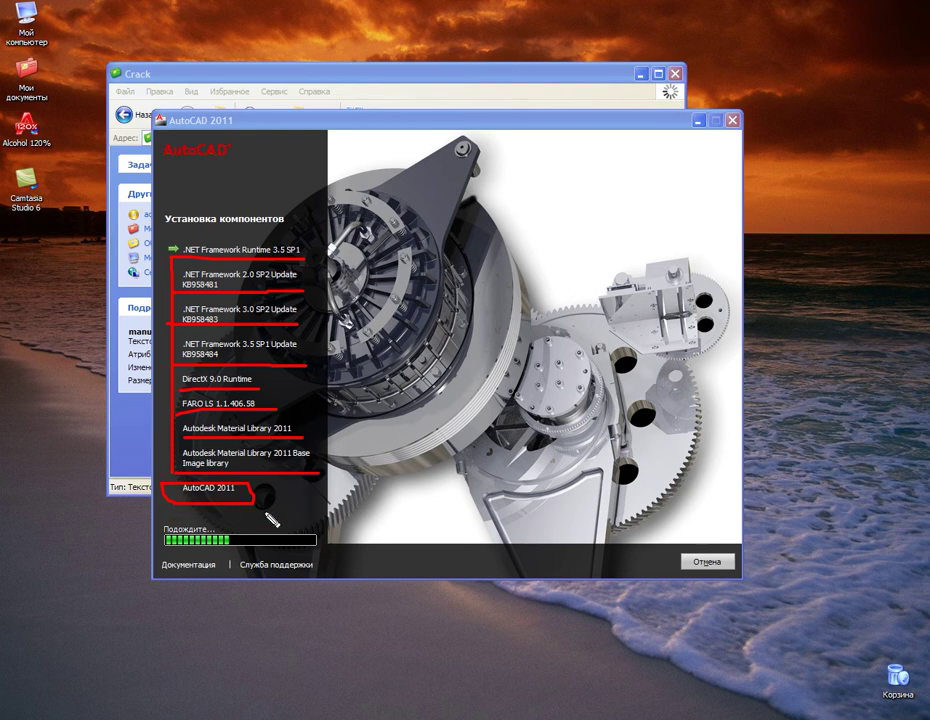
key("Escape")
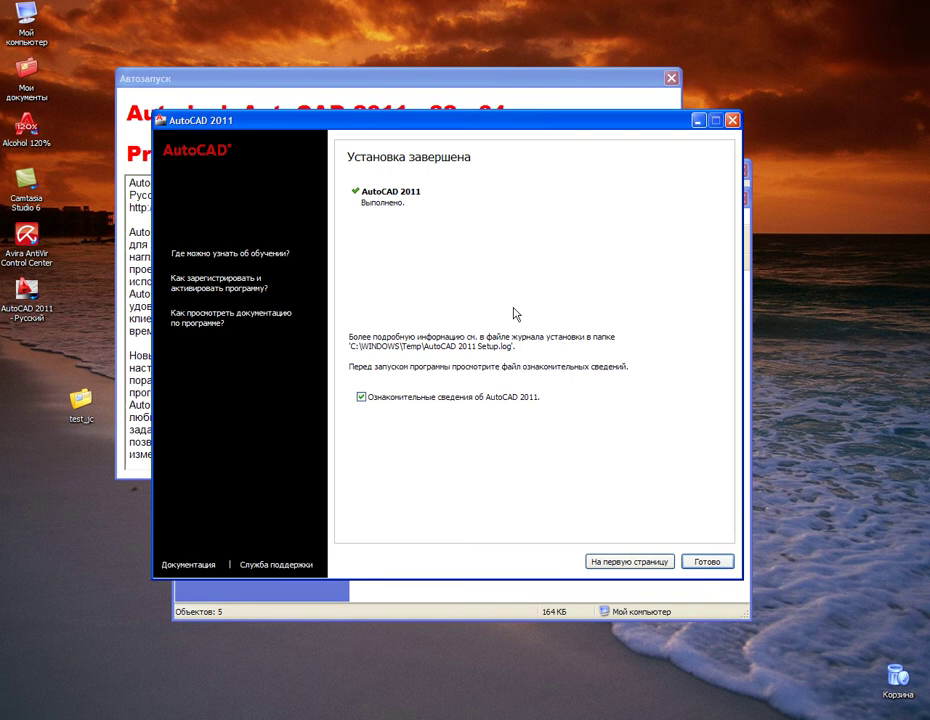
- Confirm AutoCAD 2011 is marked as completed and close the installer with Готово
left_click_drag(340, 166, 490, 172)
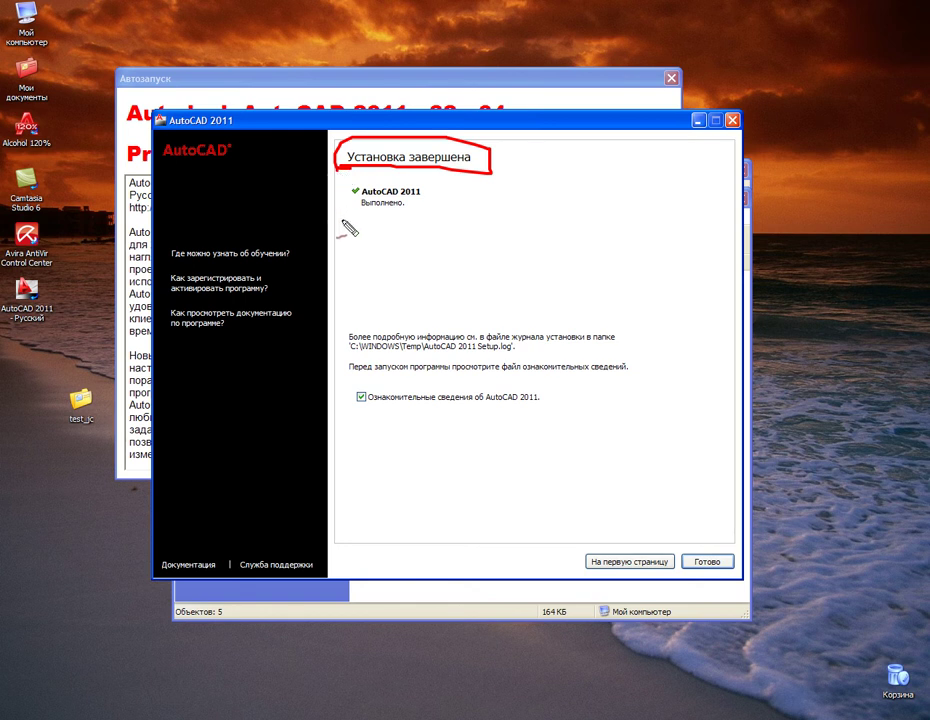
left_click_drag(346, 190, 354, 204)
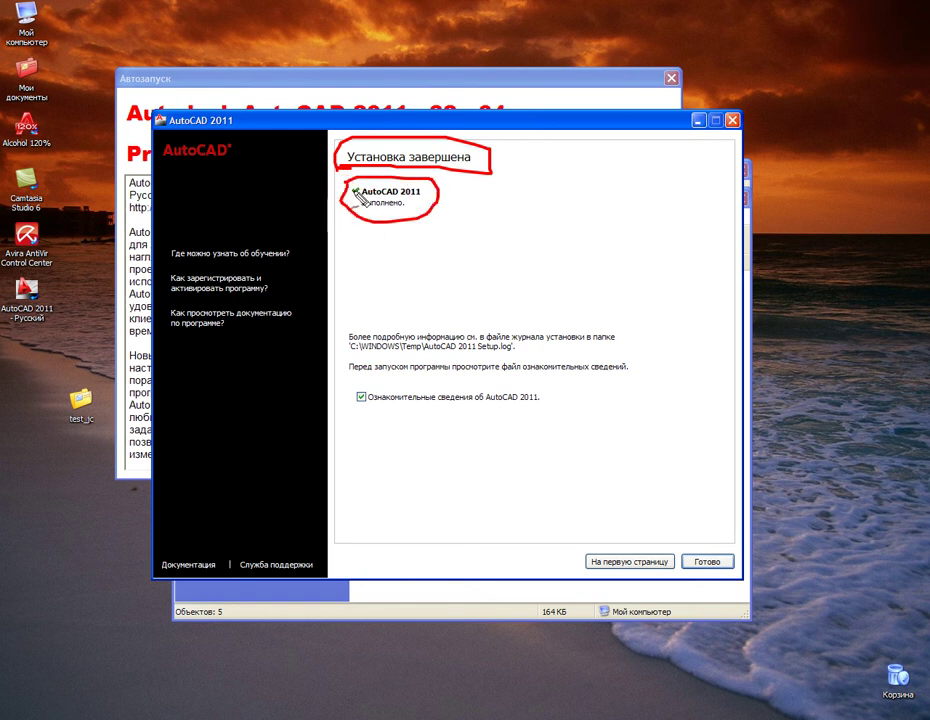
left_click_drag(352, 203, 415, 210)
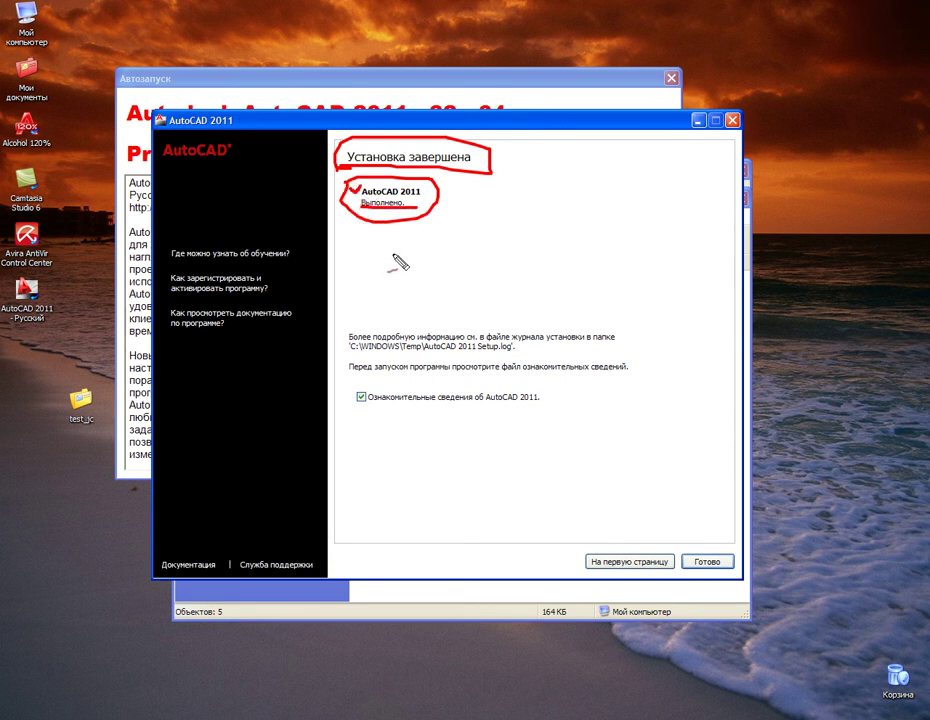
key("Escape")
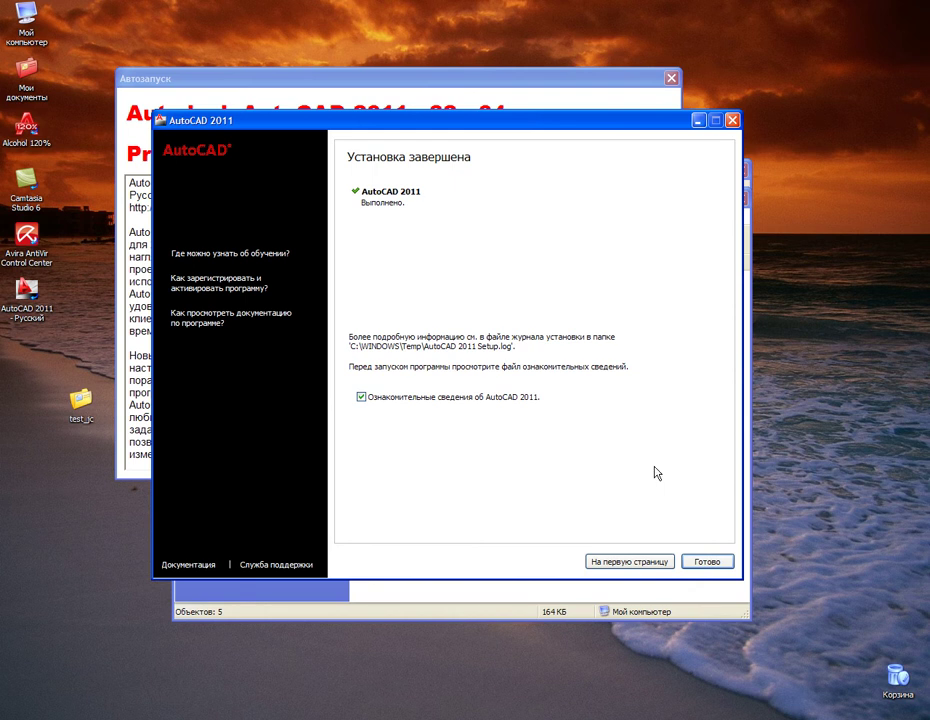
left_click(709, 563)
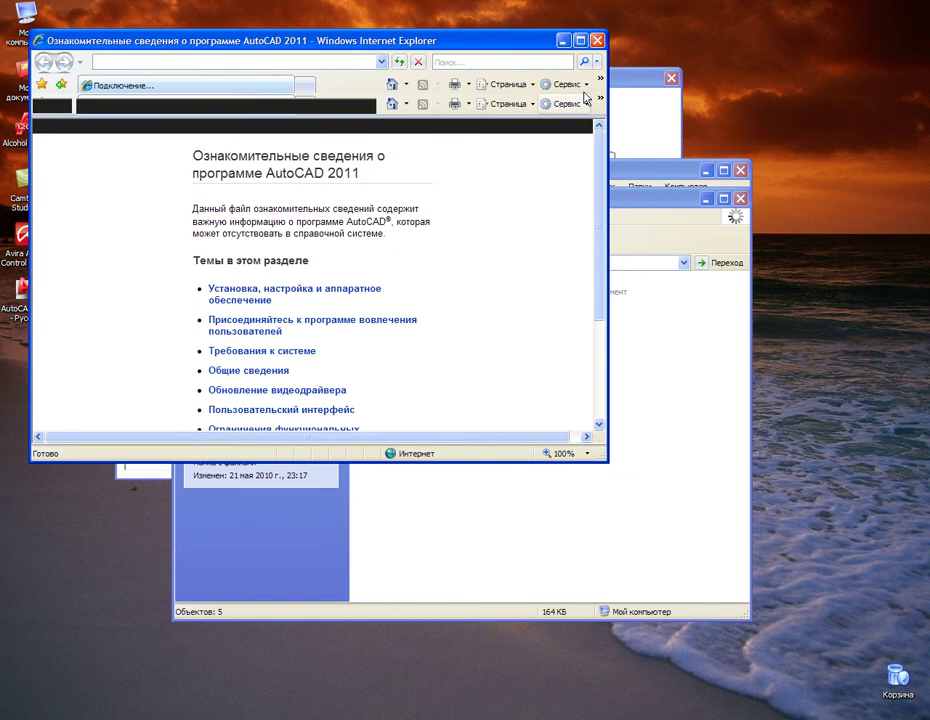
- Close the AutoCAD help page and select the AutoCAD 2011 desktop shortcut
left_click(597, 42)
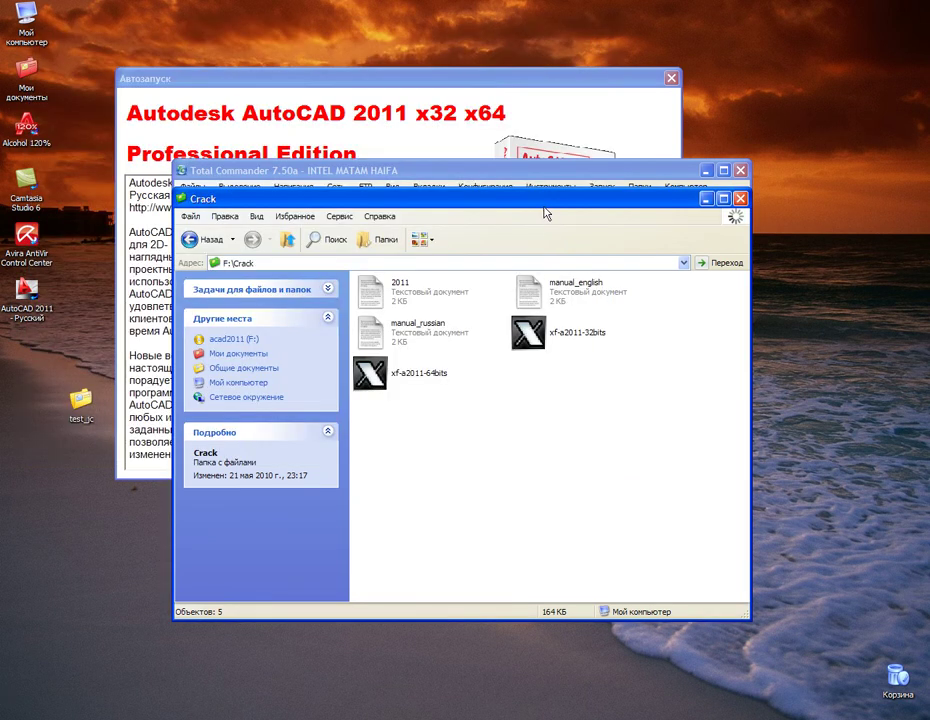
left_click_drag(545, 210, 557, 207)
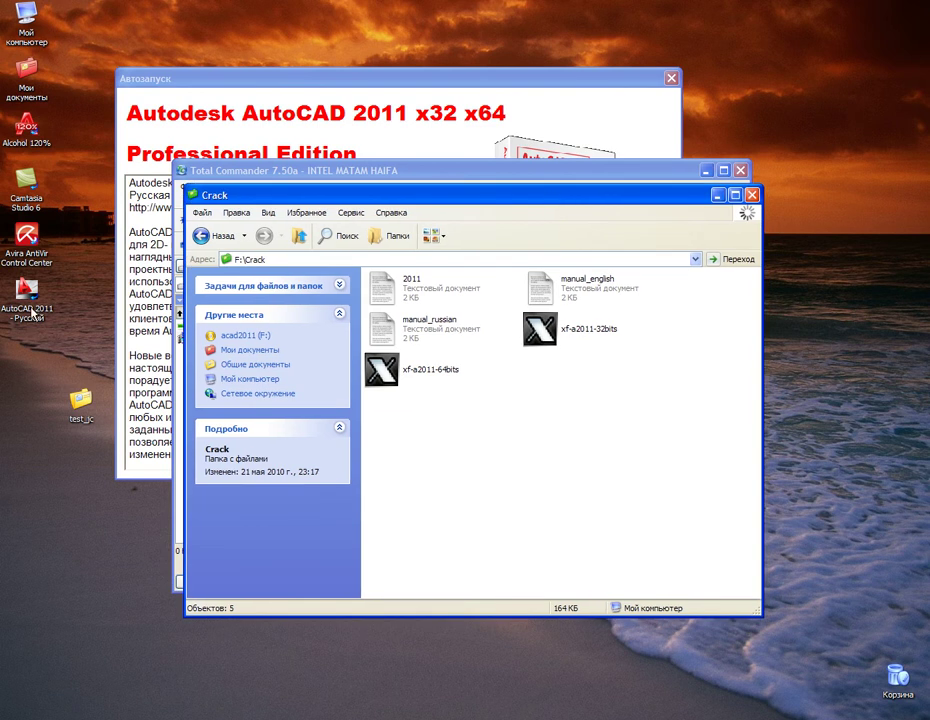
left_click(30, 295)
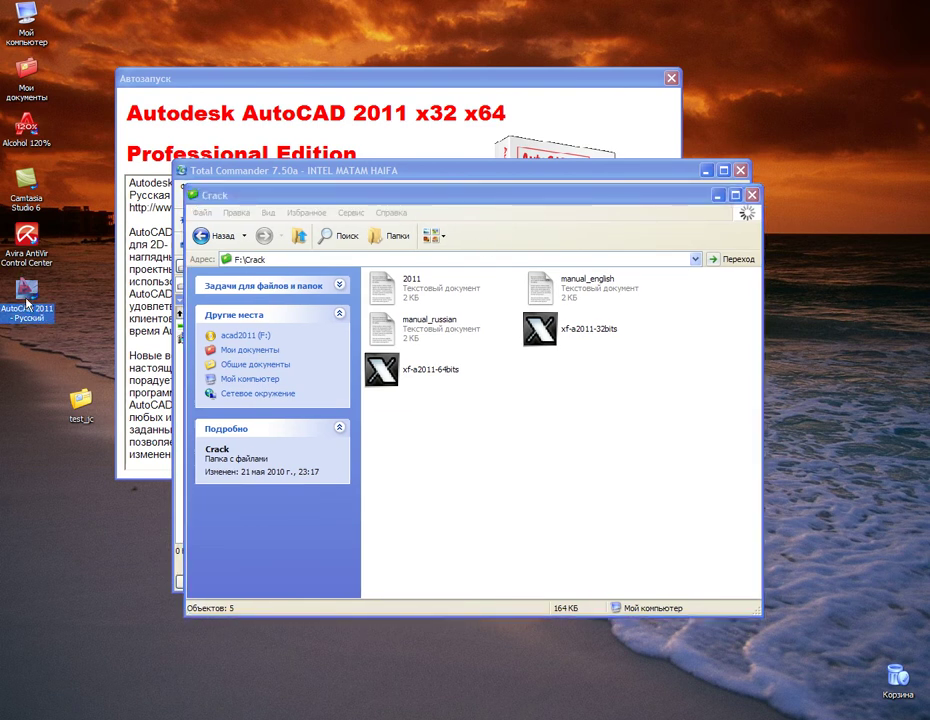
- Launch AutoCAD 2011 from its desktop shortcut to bring up the licensing dialog
double_click(30, 295)
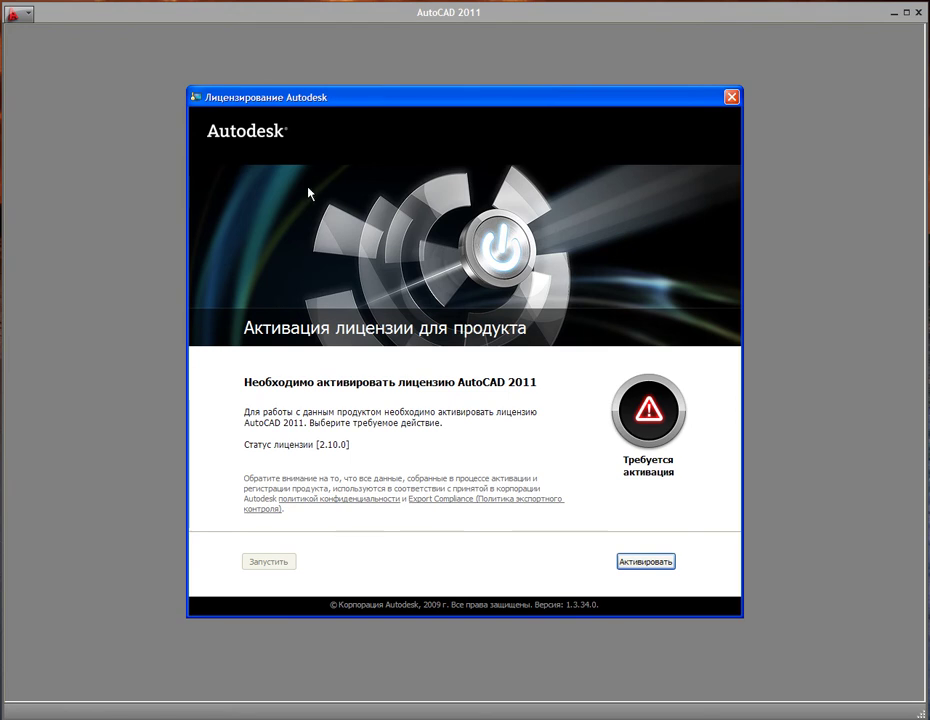
- Mark up the activation-required notice on the licensing dialog, then start activation with Активировать
left_click_drag(201, 101, 338, 98)
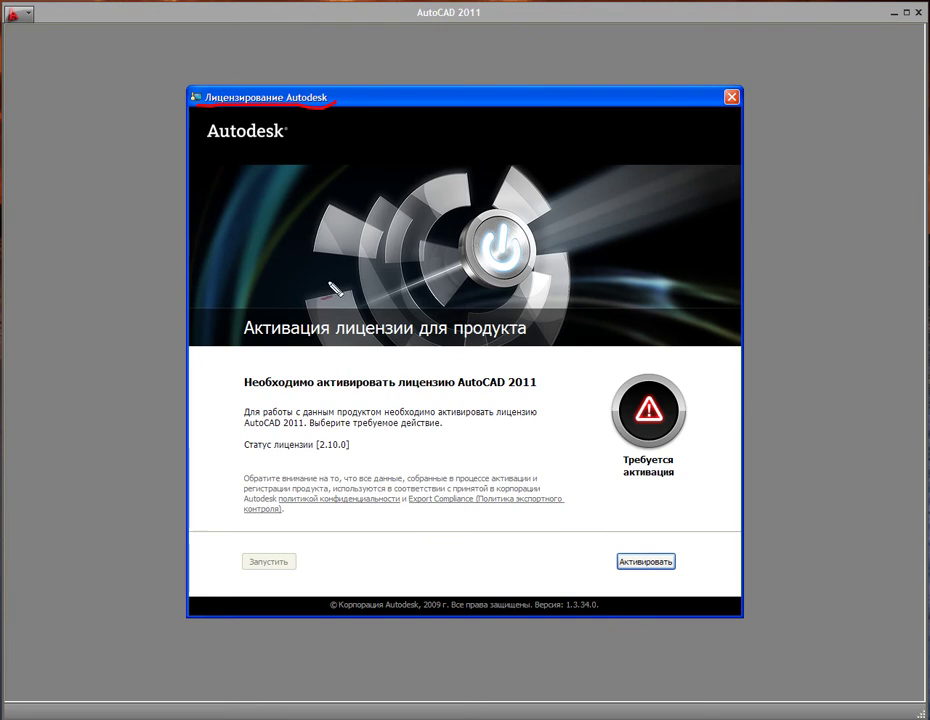
left_click_drag(241, 338, 527, 338)
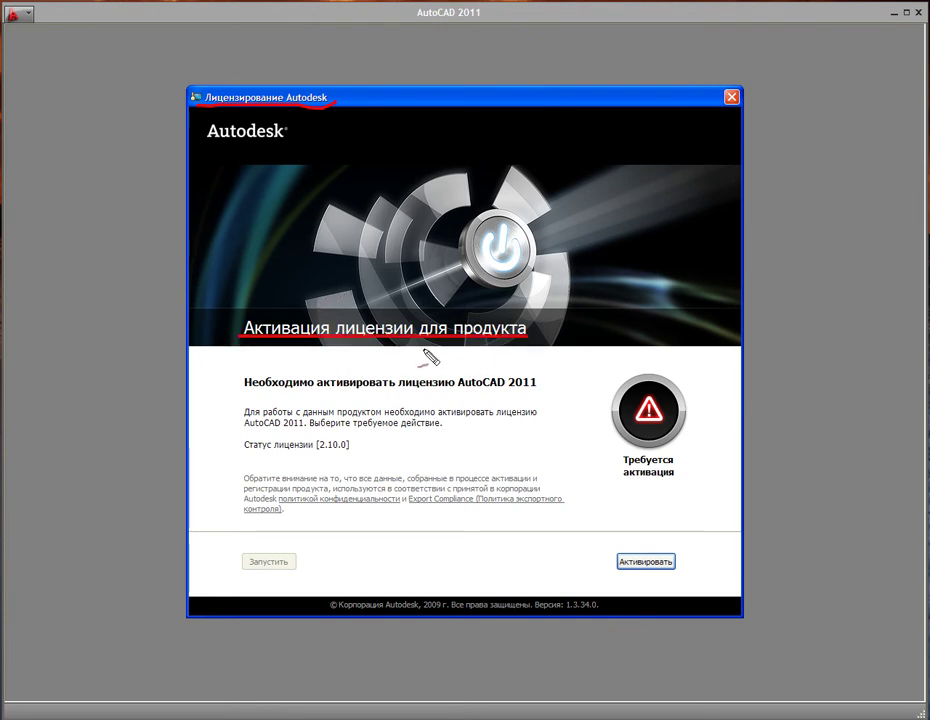
left_click_drag(612, 381, 622, 363)
left_click_drag(598, 427, 606, 423)
mouse_move(620, 365)
left_mouse_down()
mouse_move(690, 500)
mouse_move(605, 420)
mouse_move(625, 365)
left_mouse_up()
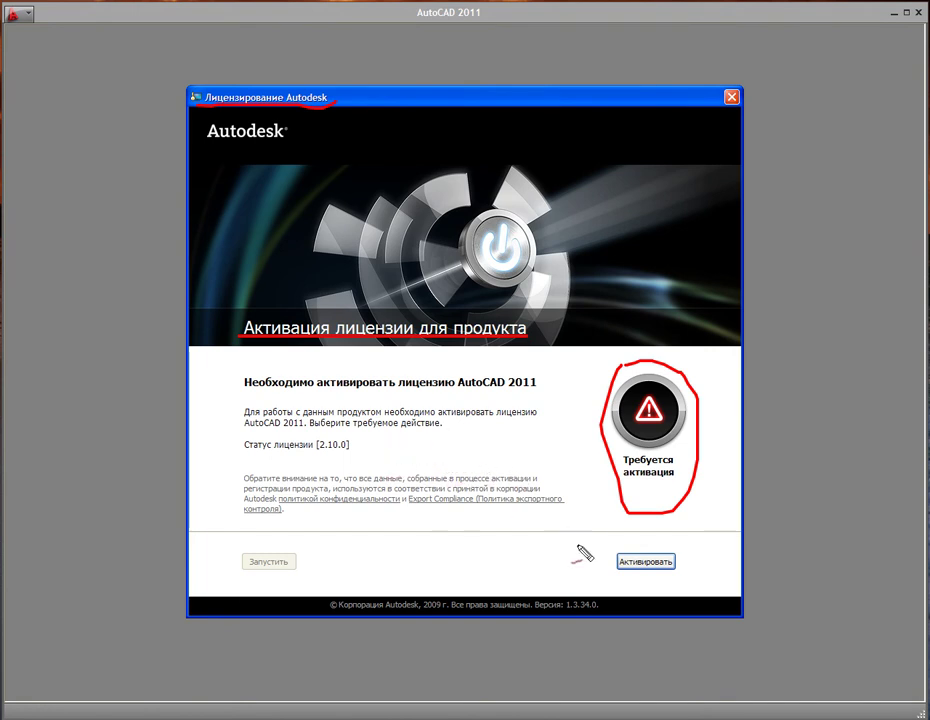
left_click_drag(640, 541, 707, 582)
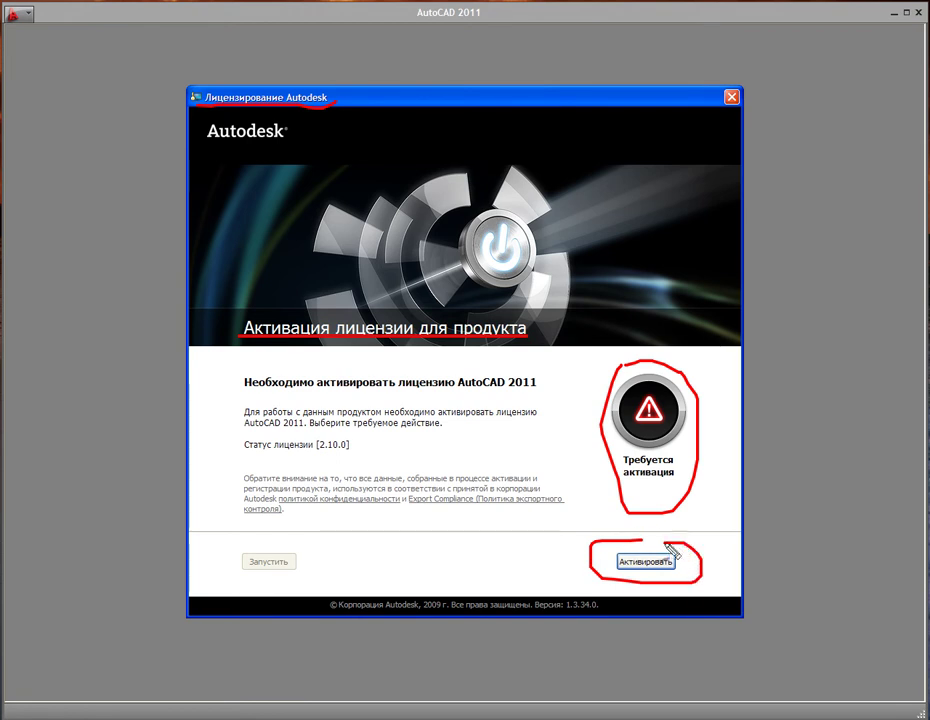
key("Escape")
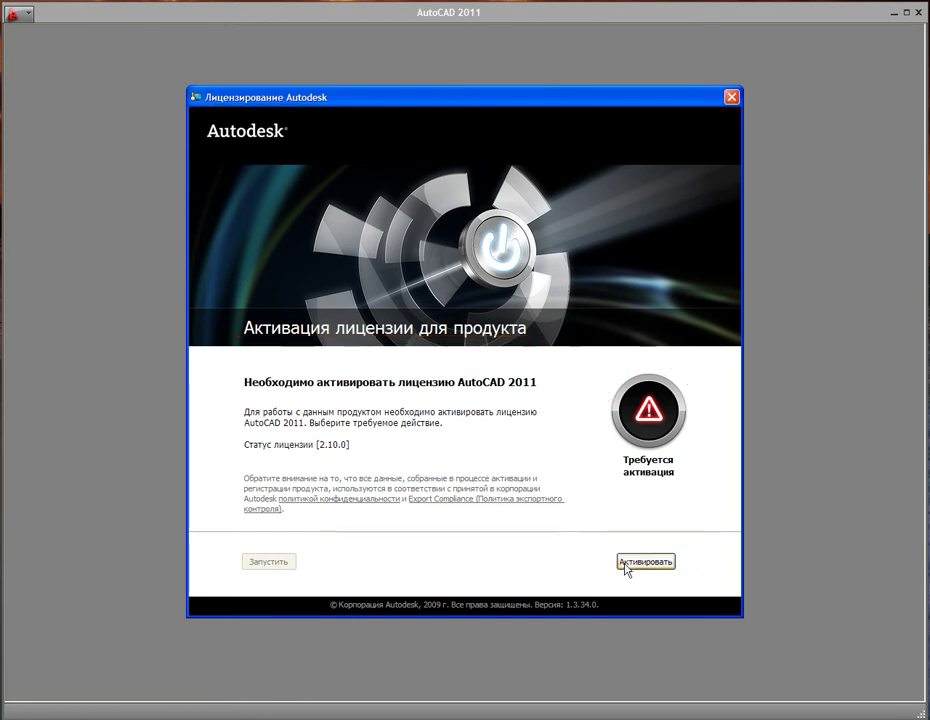
left_click(630, 563)
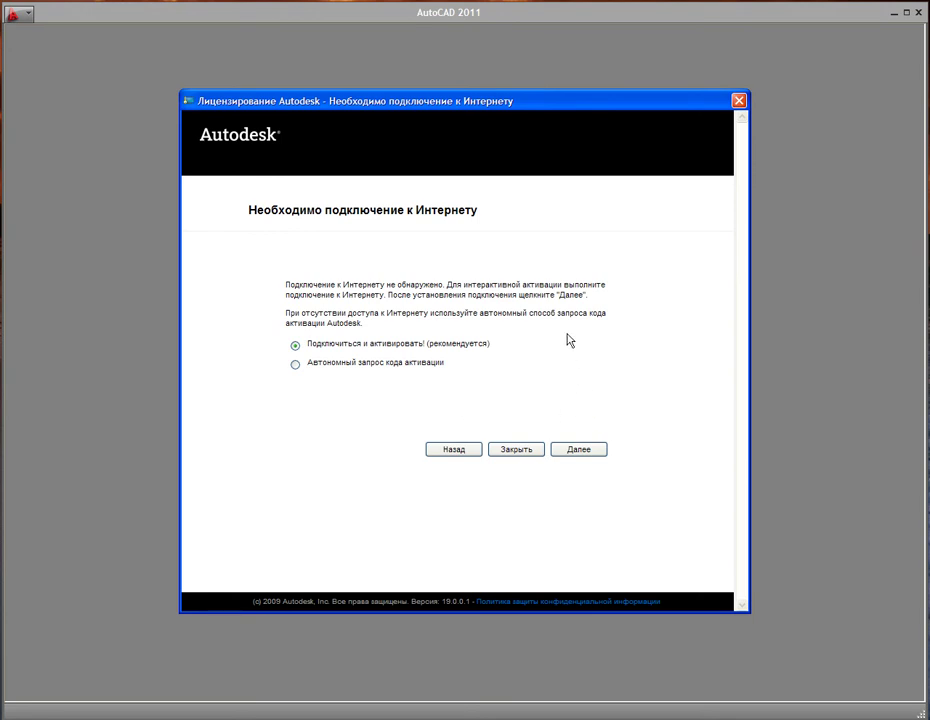
- Close the internet-connection page and the licensing dialog, exiting AutoCAD 2011
left_click_drag(698, 101, 716, 101)
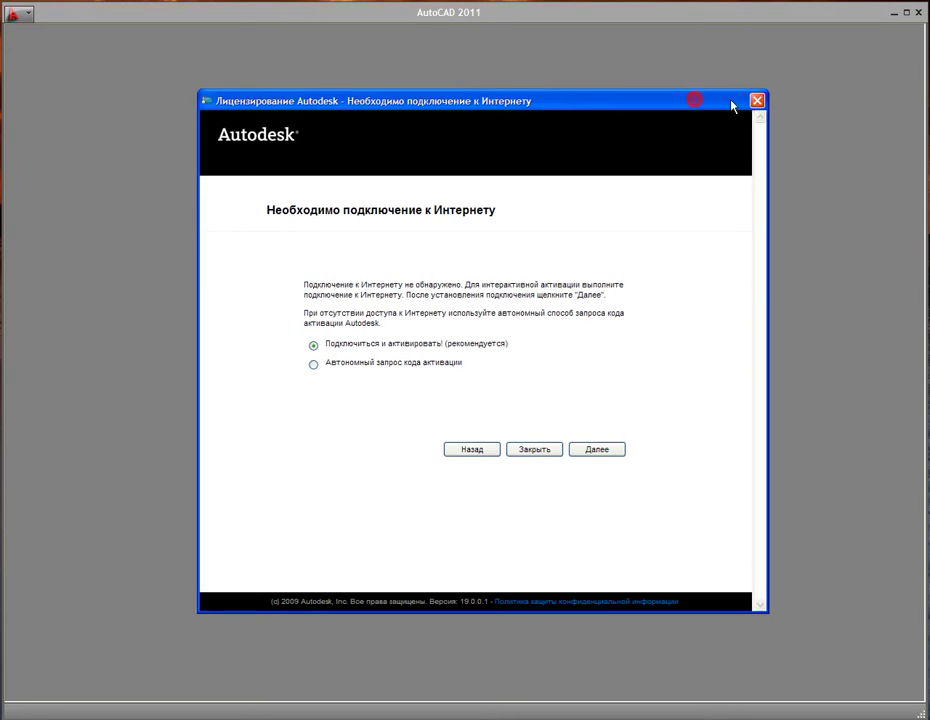
left_click(757, 100)
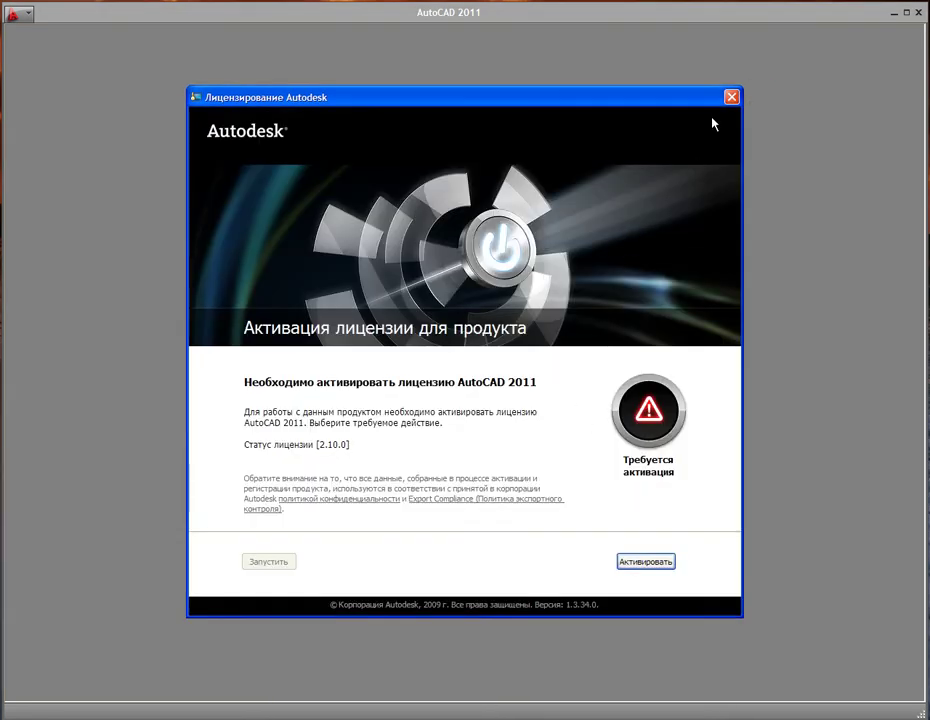
left_click(731, 97)
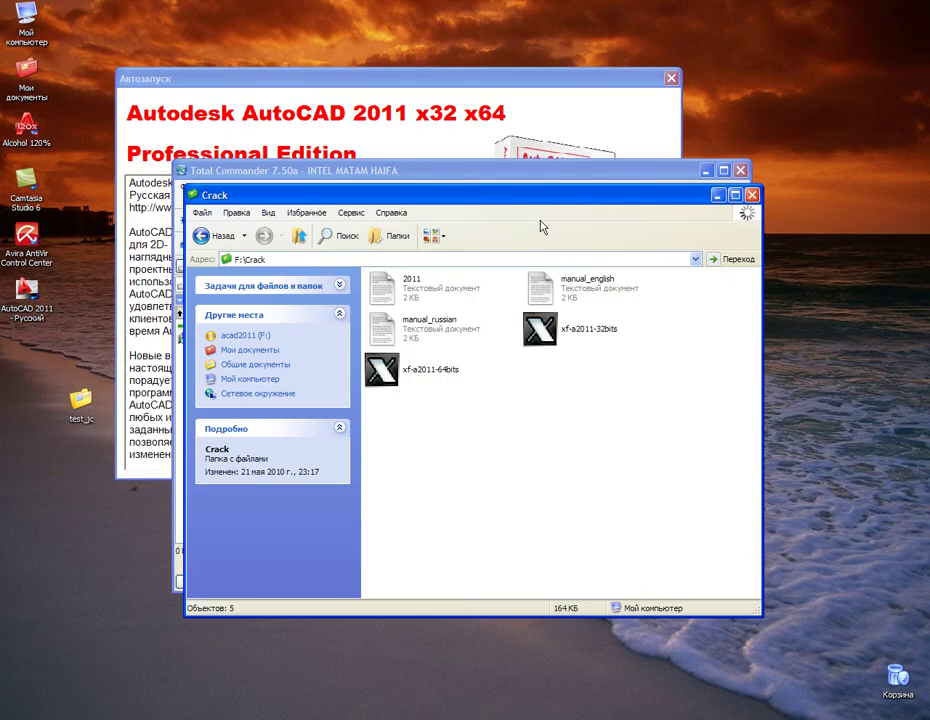
left_click_drag(555, 196, 548, 206)
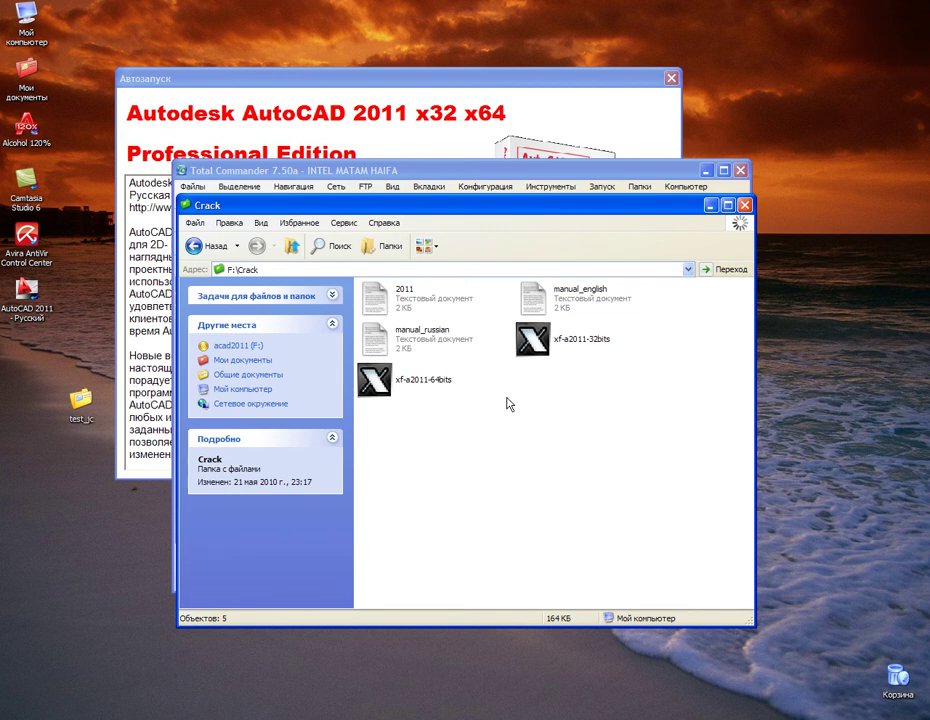
left_click(551, 390)
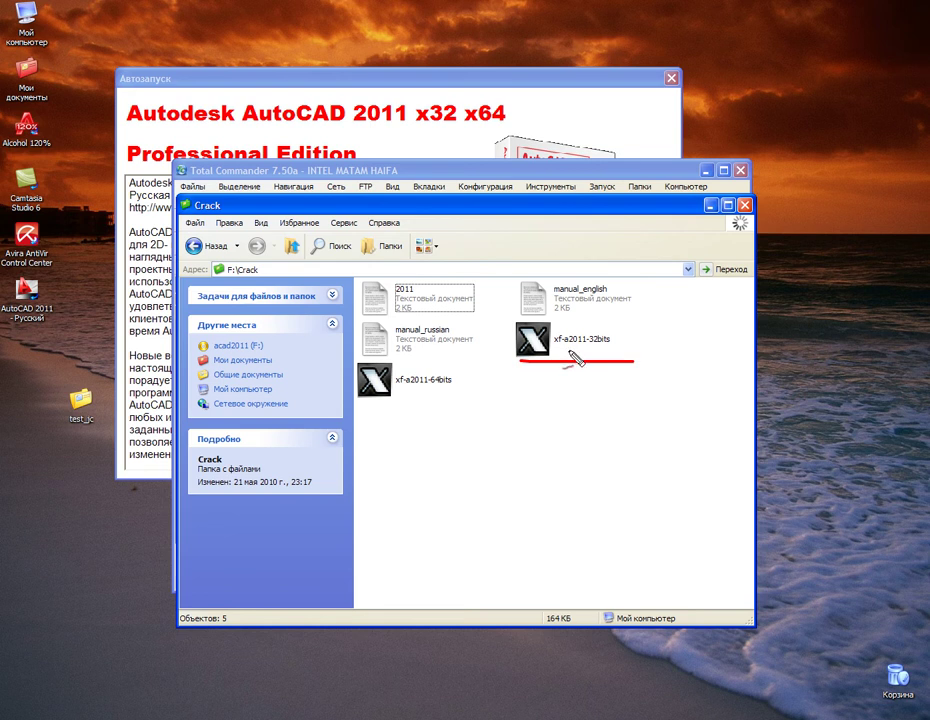
left_click_drag(594, 351, 618, 350)
mouse_move(398, 398)
left_mouse_down()
mouse_move(478, 397)
mouse_move(454, 383)
left_mouse_up()
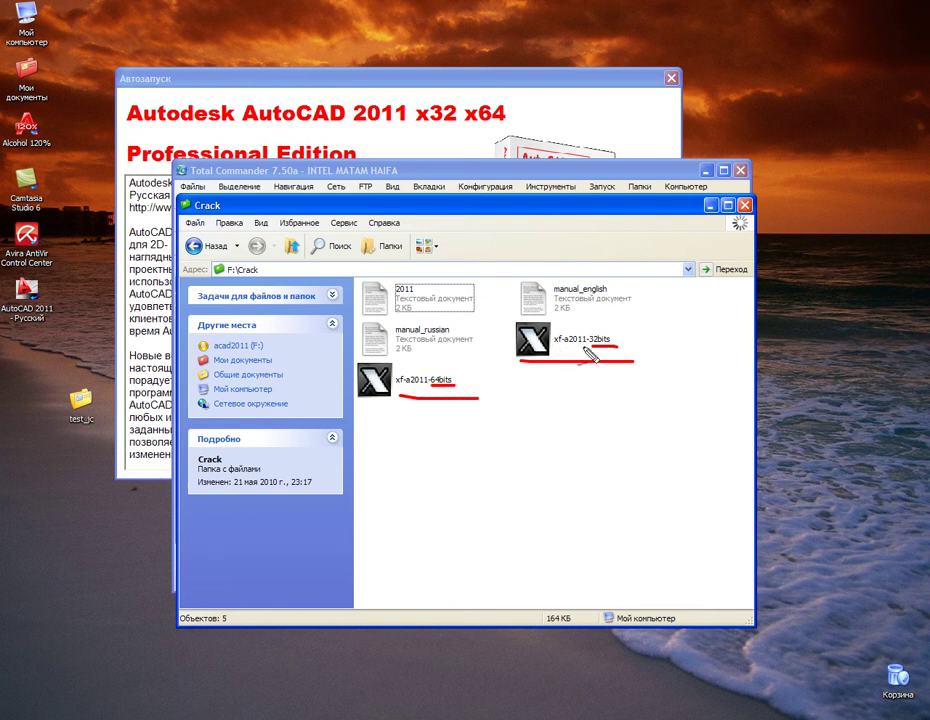
left_click_drag(590, 329, 603, 347)
mouse_move(432, 369)
left_mouse_down()
mouse_move(444, 369)
mouse_move(464, 396)
left_mouse_up()
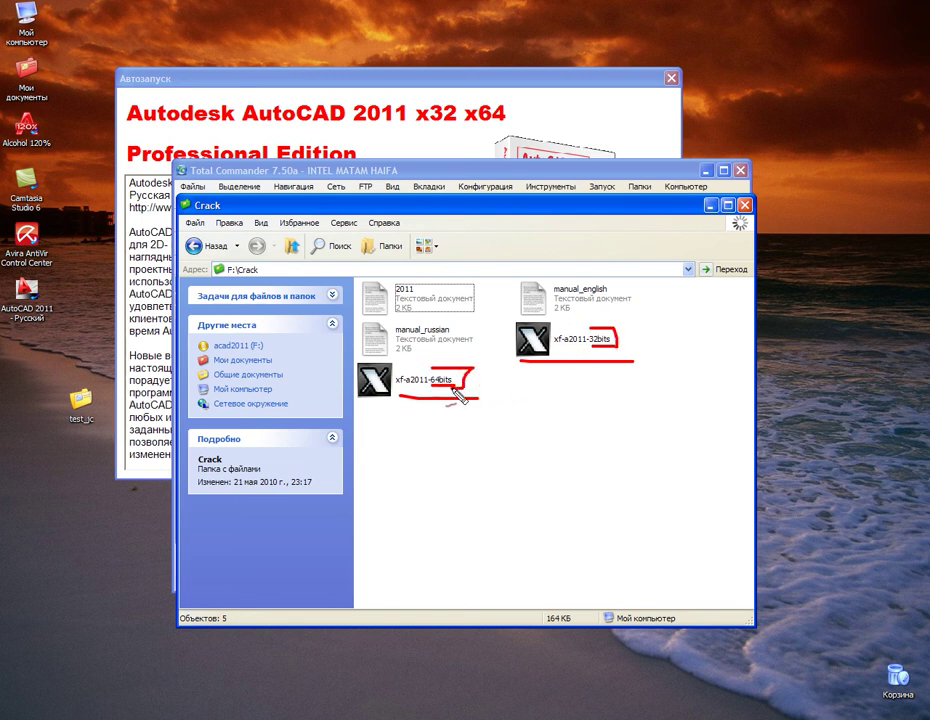
left_click_drag(575, 318, 632, 346)
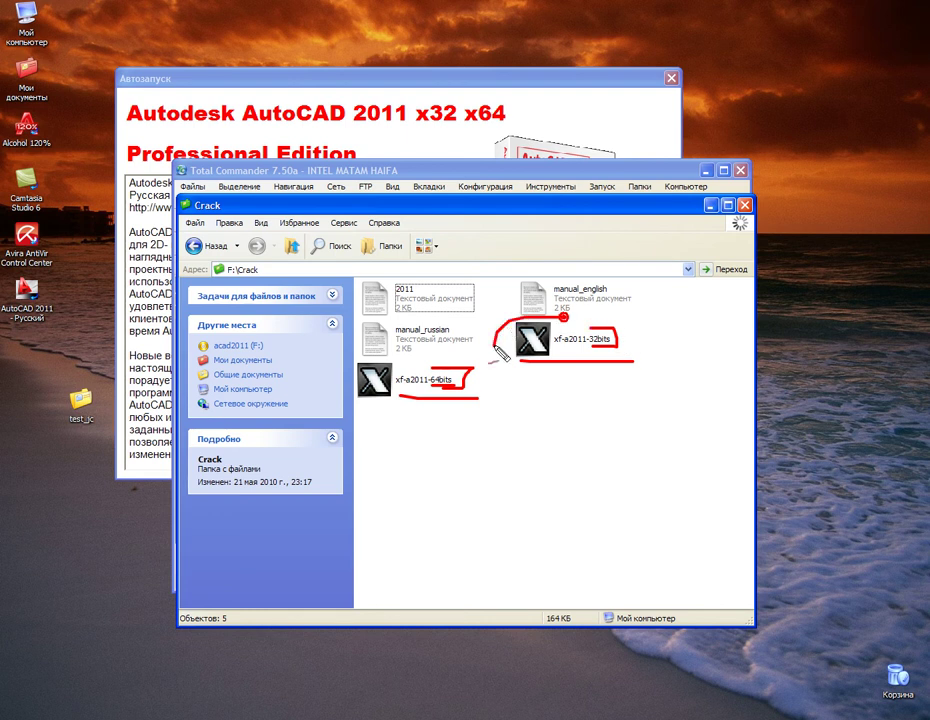
key("Escape")
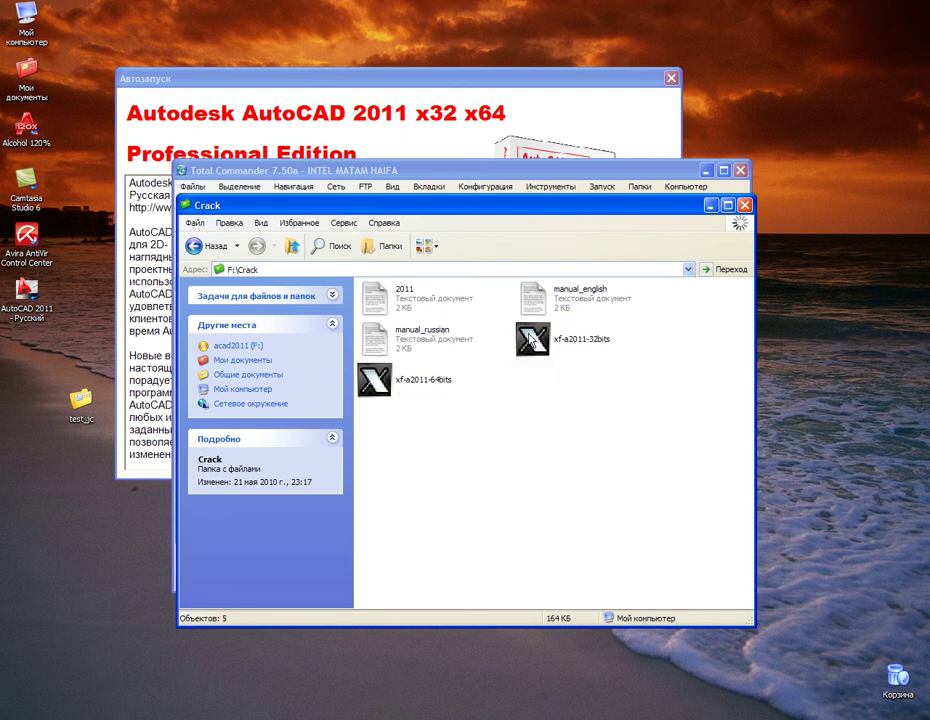
left_click_drag(500, 205, 503, 212)
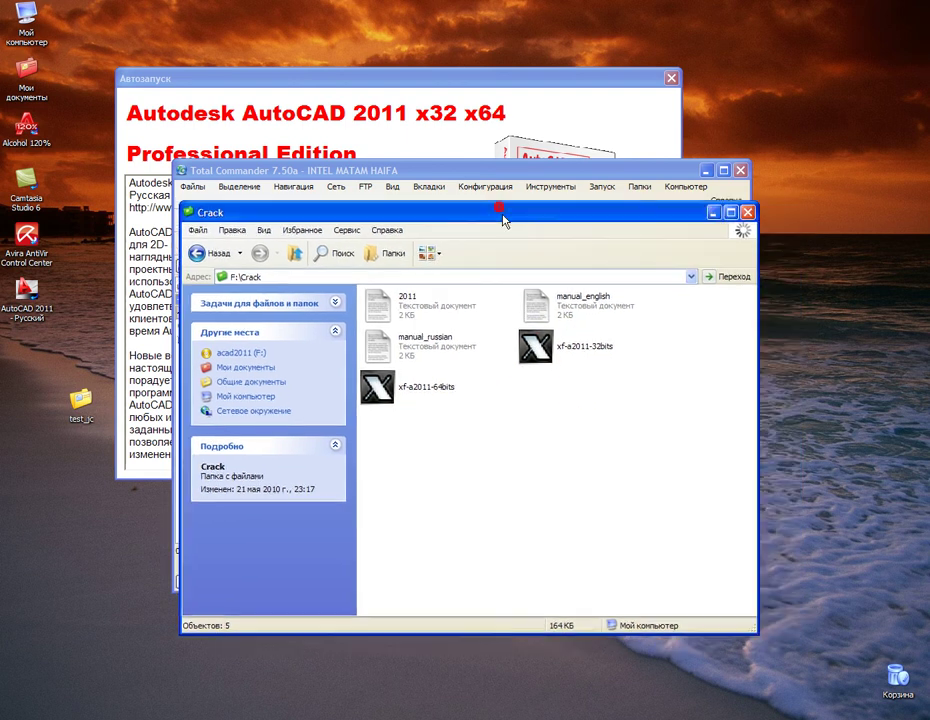
- Browse from My Computer through C:\Program Files\Autodesk to the AutoCAD 2011 folder
double_click(27, 30)
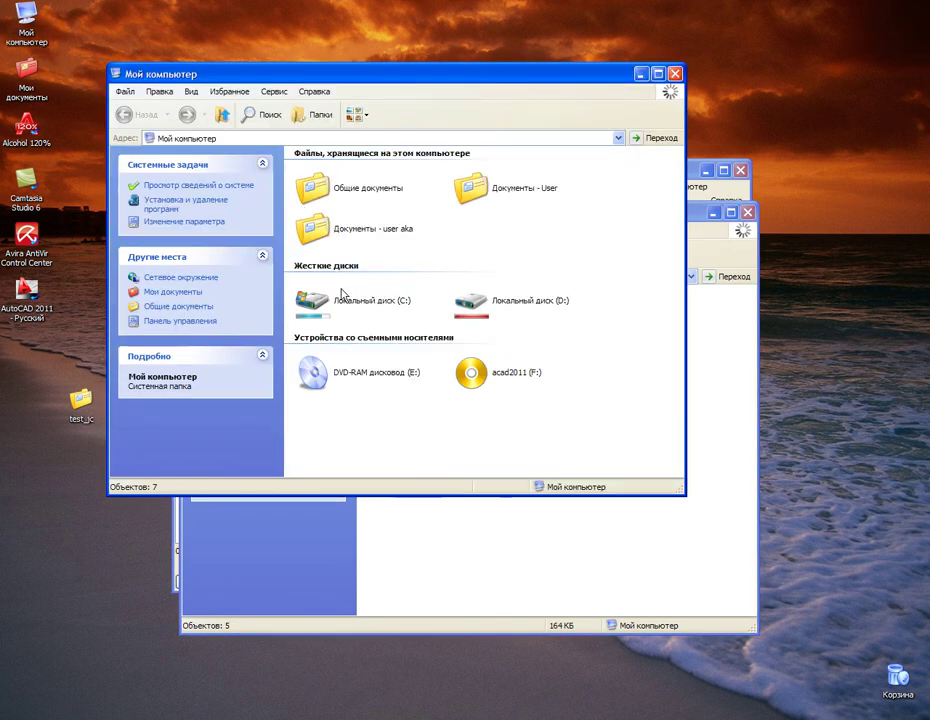
double_click(338, 302)
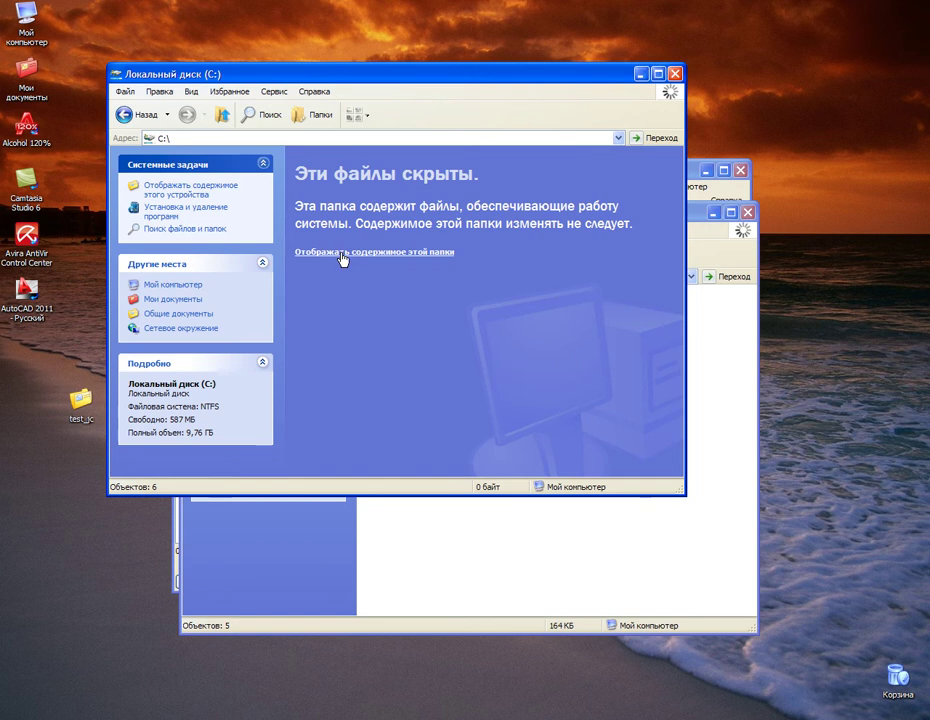
left_click(342, 255)
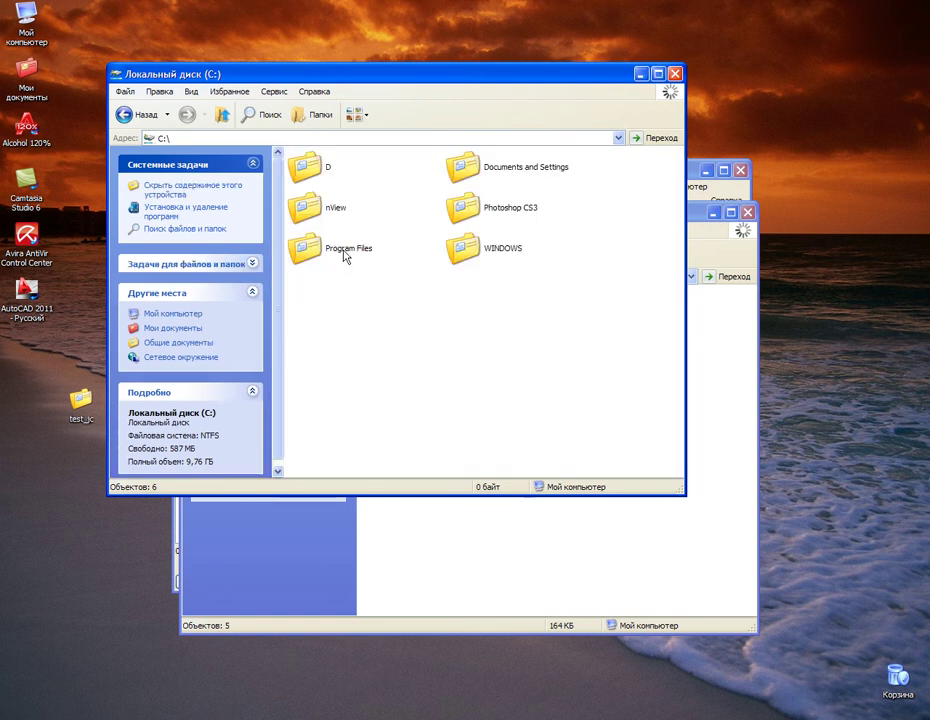
double_click(345, 252)
left_click(352, 253)
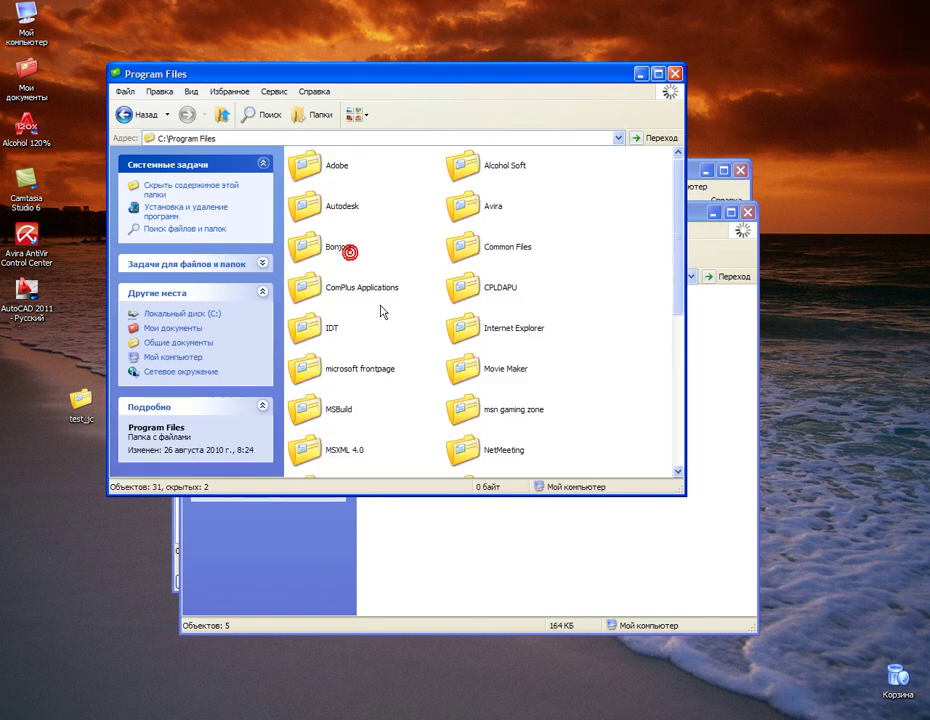
double_click(345, 210)
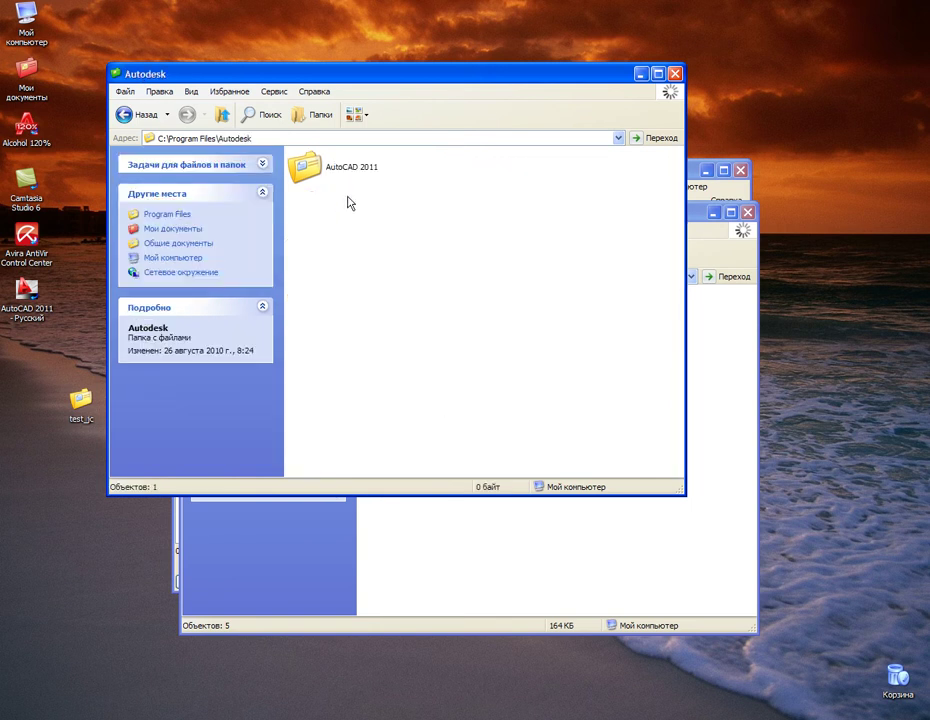
double_click(349, 172)
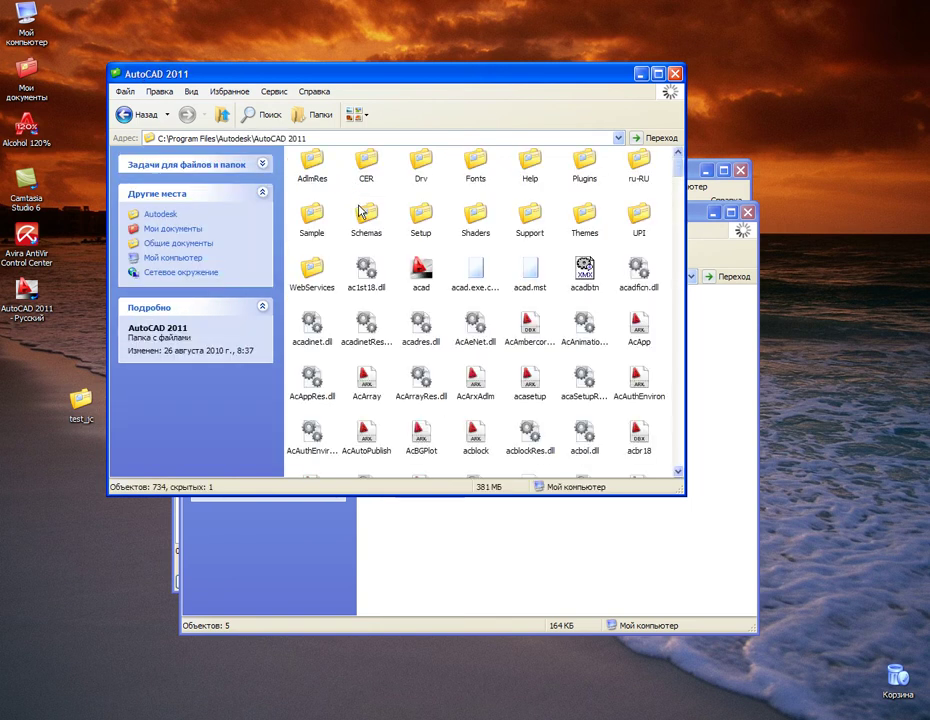
- Arrange the AutoCAD 2011 and Crack windows side by side and select the xf-a2011-32bits keygen
left_click_drag(455, 75, 377, 93)
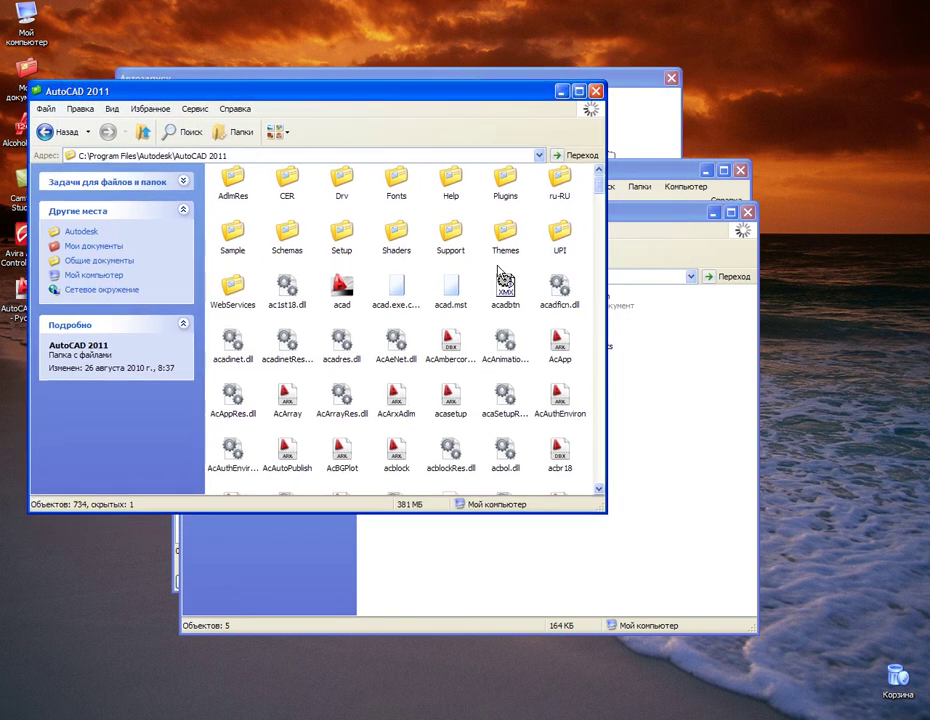
left_click_drag(442, 98, 391, 64)
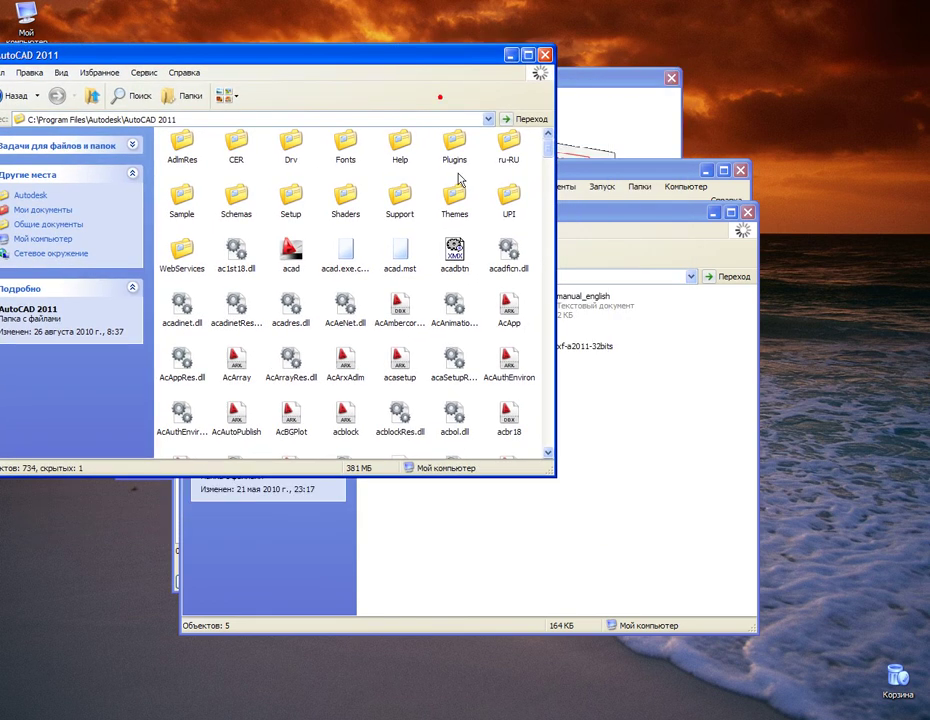
left_click(602, 444)
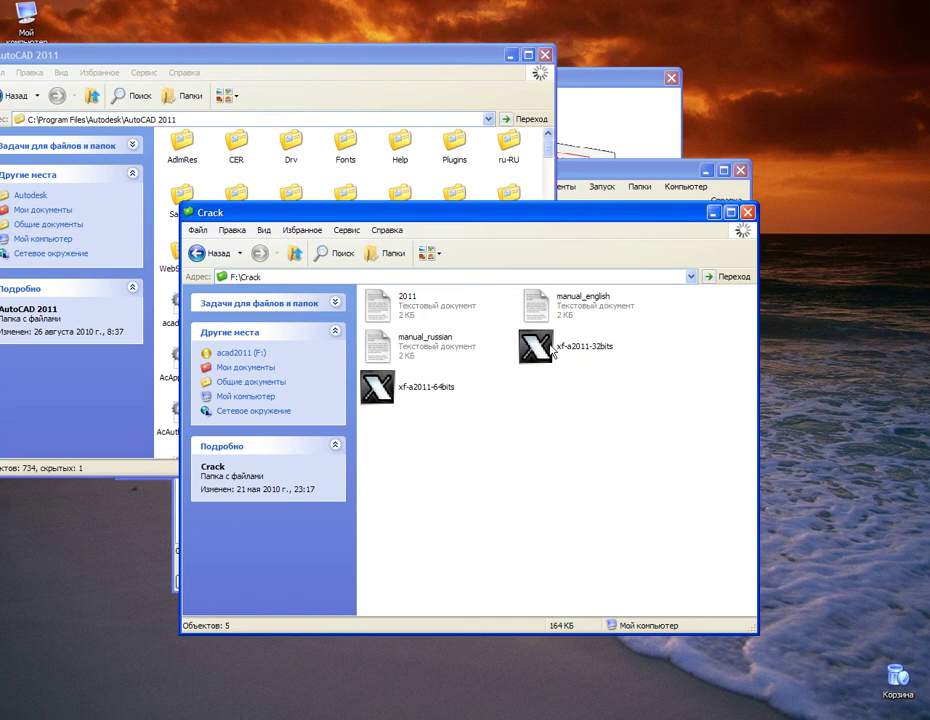
left_click_drag(550, 214, 695, 316)
left_click(677, 455)
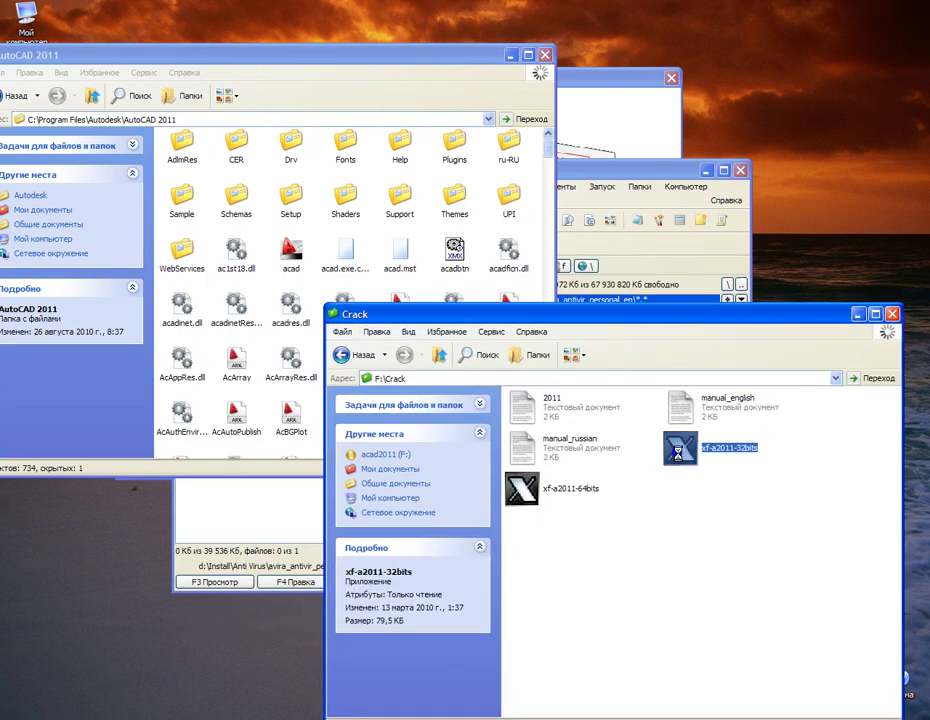
right_click(680, 451)
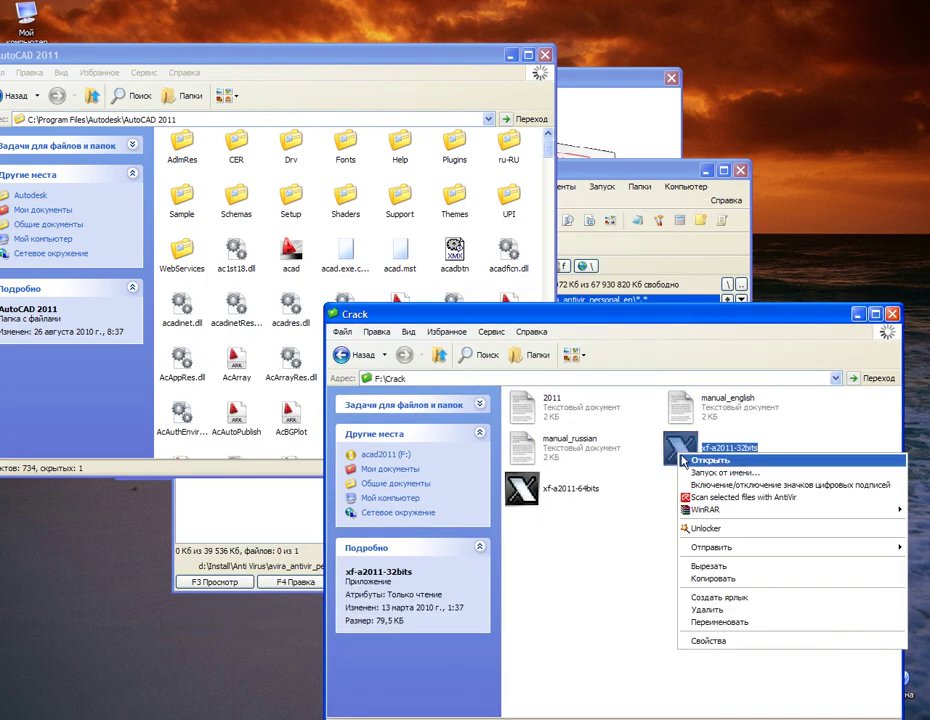
- Copy xf-a2011-32bits from Crack and paste it into the AutoCAD 2011 folder
left_click(725, 579)
left_click(421, 280)
right_click(424, 286)
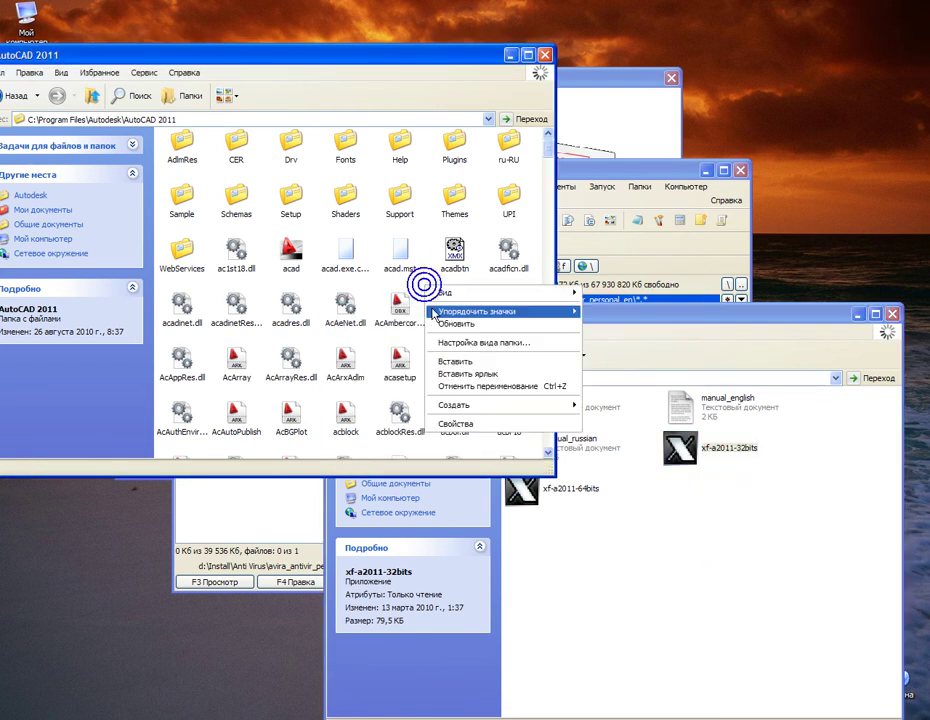
left_click(472, 357)
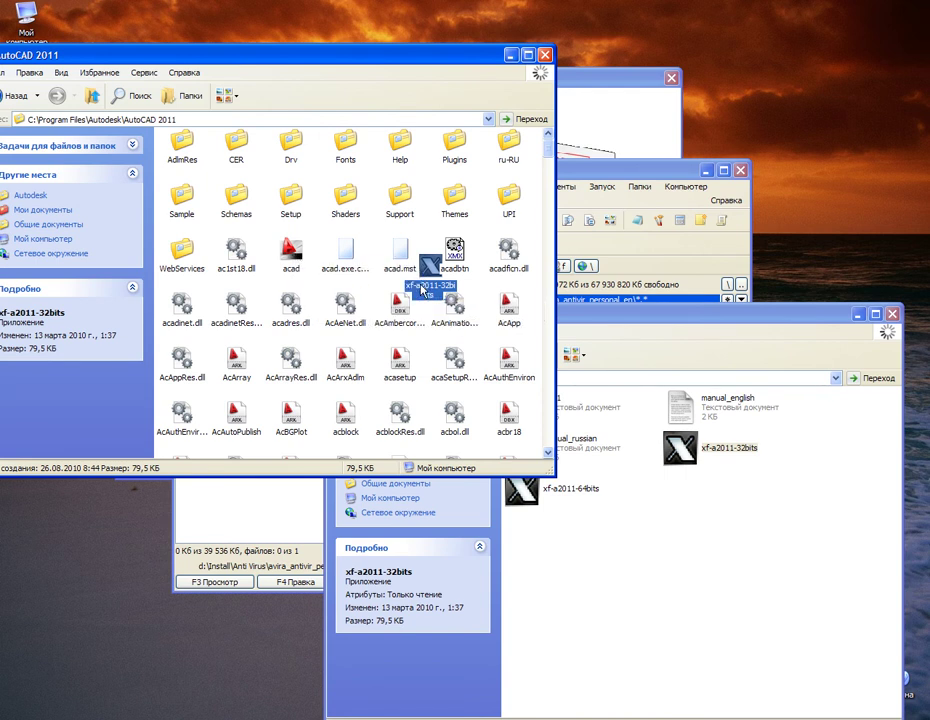
- Run the pasted xf-a2011-32bits keygen, try Mem Patch, and dismiss the resulting error
double_click(427, 276)
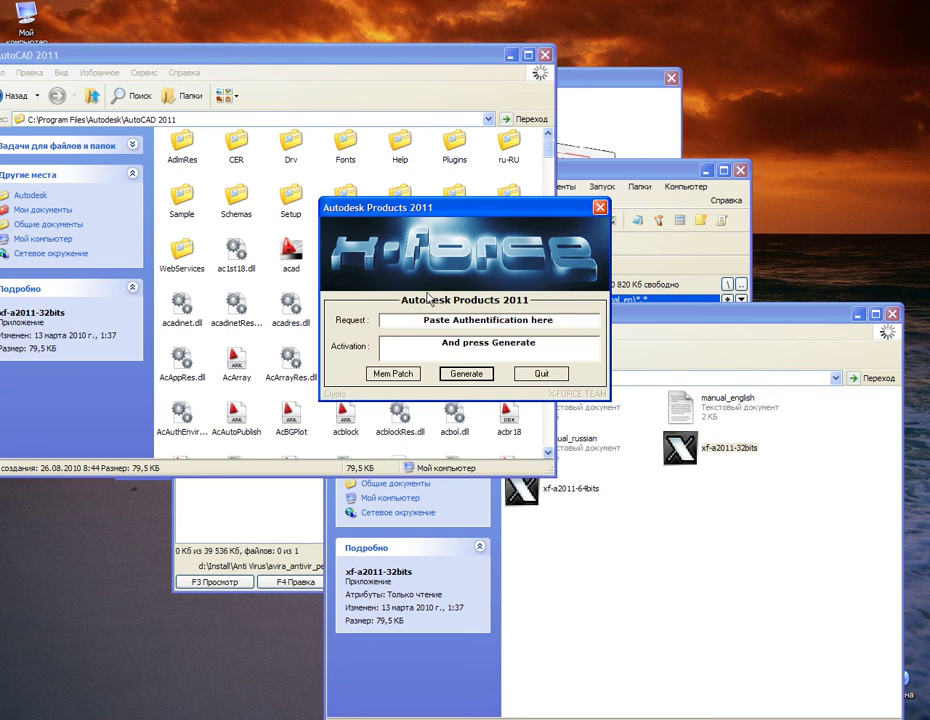
left_click_drag(430, 208, 690, 379)
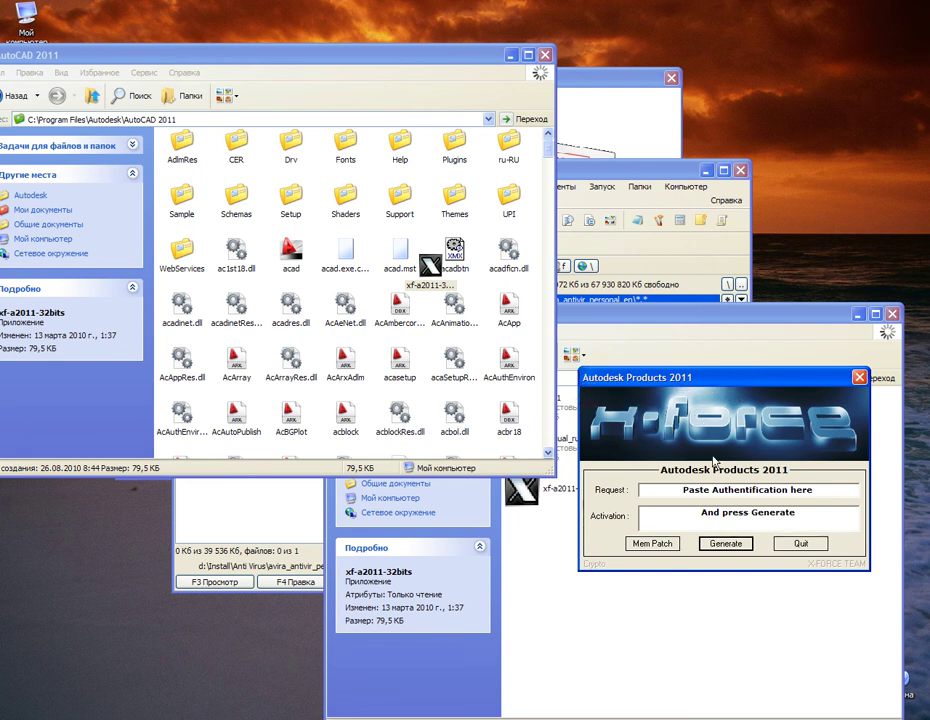
left_click(671, 545)
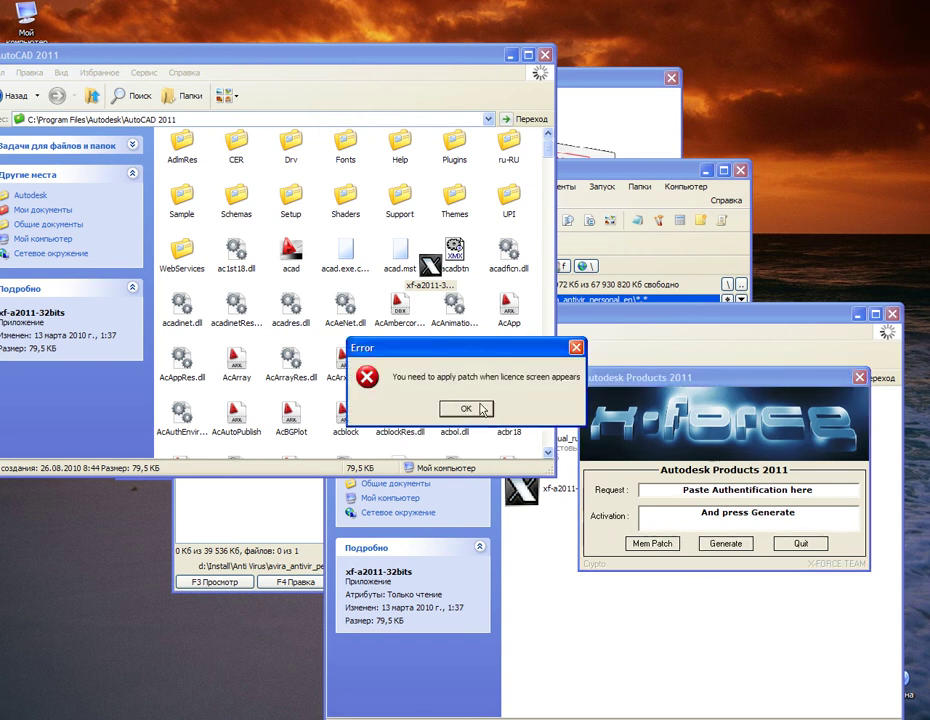
mouse_move(392, 390)
left_mouse_down()
mouse_move(580, 390)
mouse_move(385, 390)
left_mouse_up()
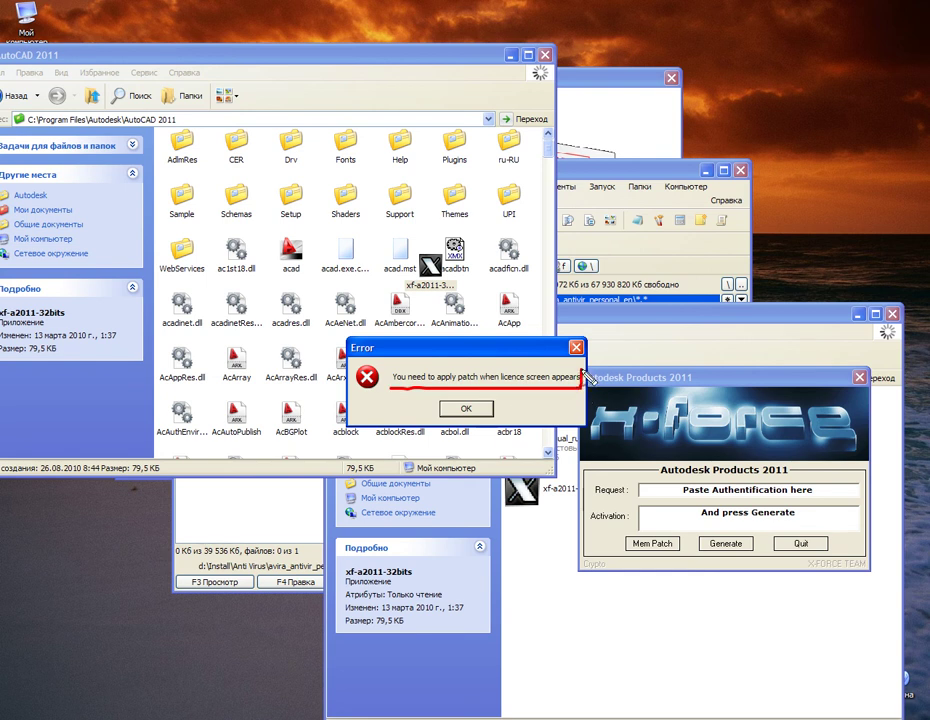
left_click(455, 409)
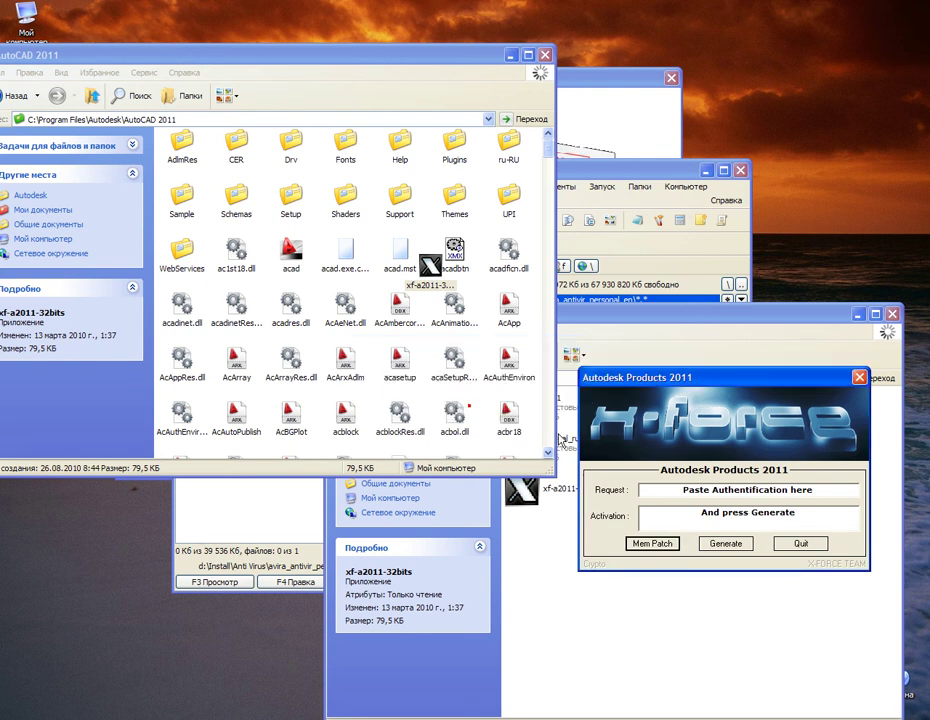
- Start acad.exe to its licence screen, then run Mem Patch until it reports 'Successfully patched!'
left_click(292, 255)
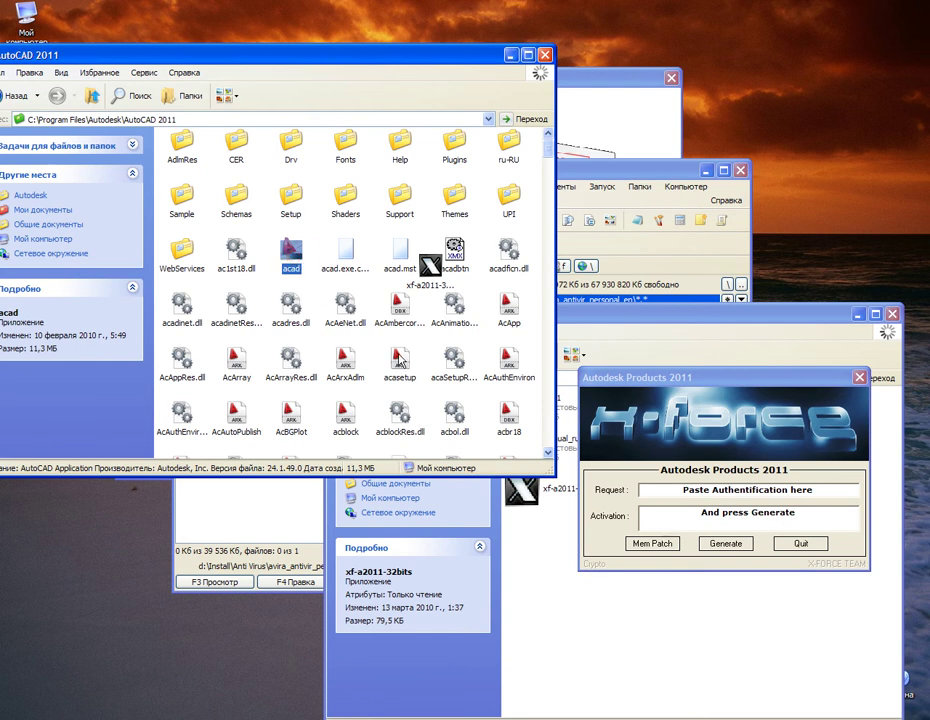
key("Return")
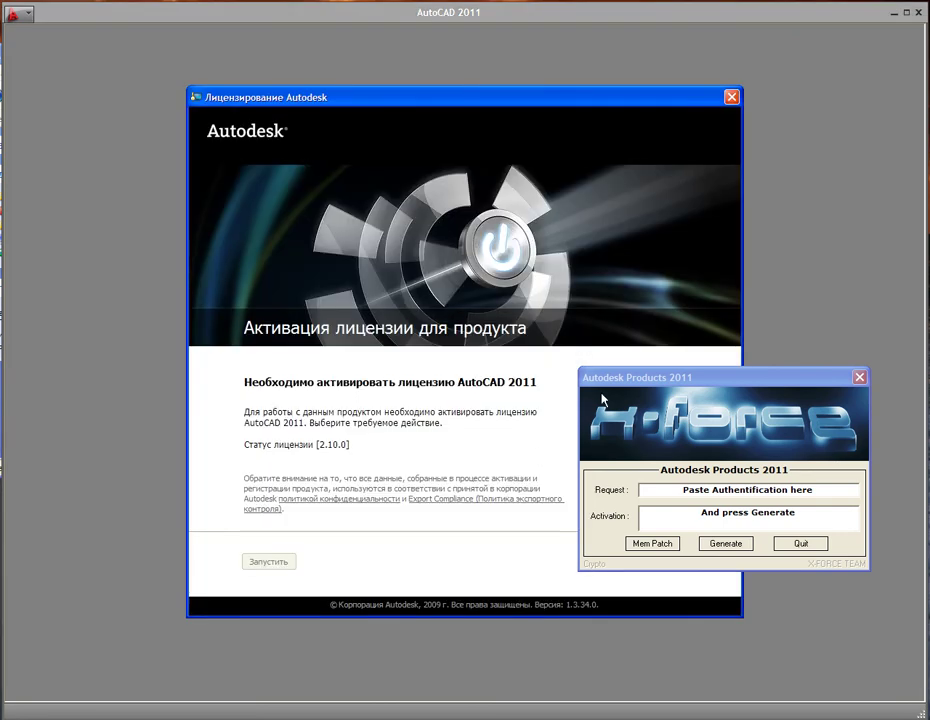
left_click_drag(603, 400, 654, 390)
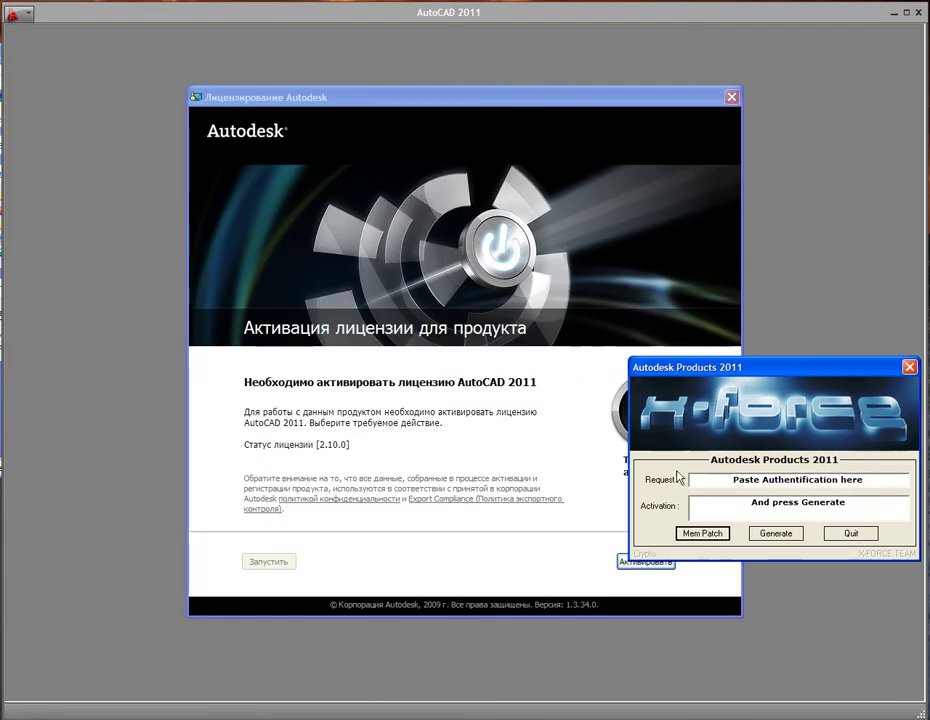
left_click(700, 533)
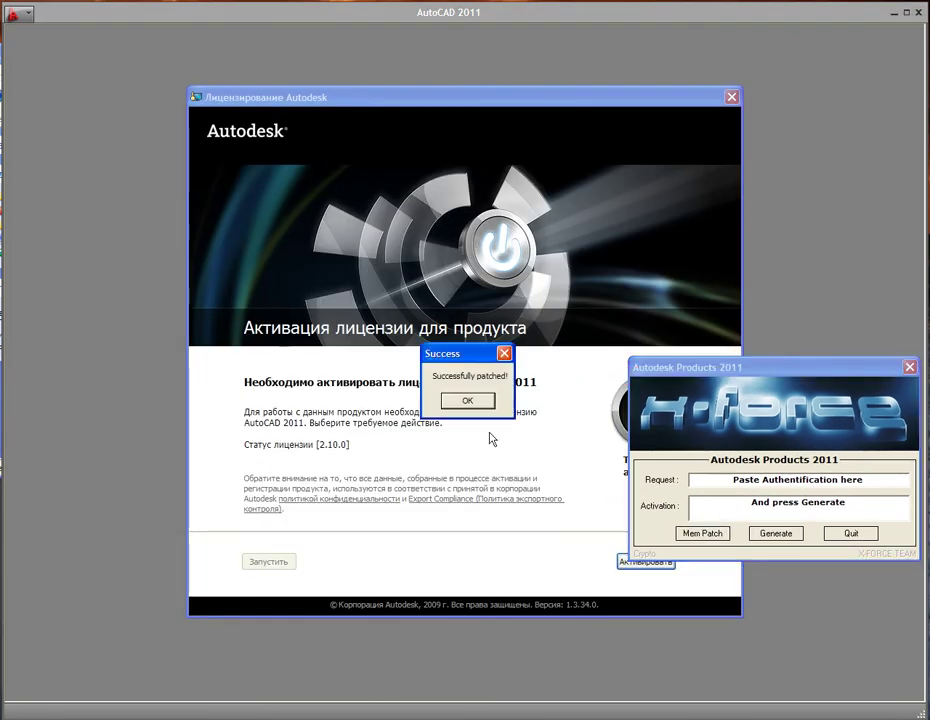
mouse_move(404, 323)
left_mouse_down()
mouse_move(492, 436)
mouse_move(427, 362)
mouse_move(482, 351)
left_mouse_up()
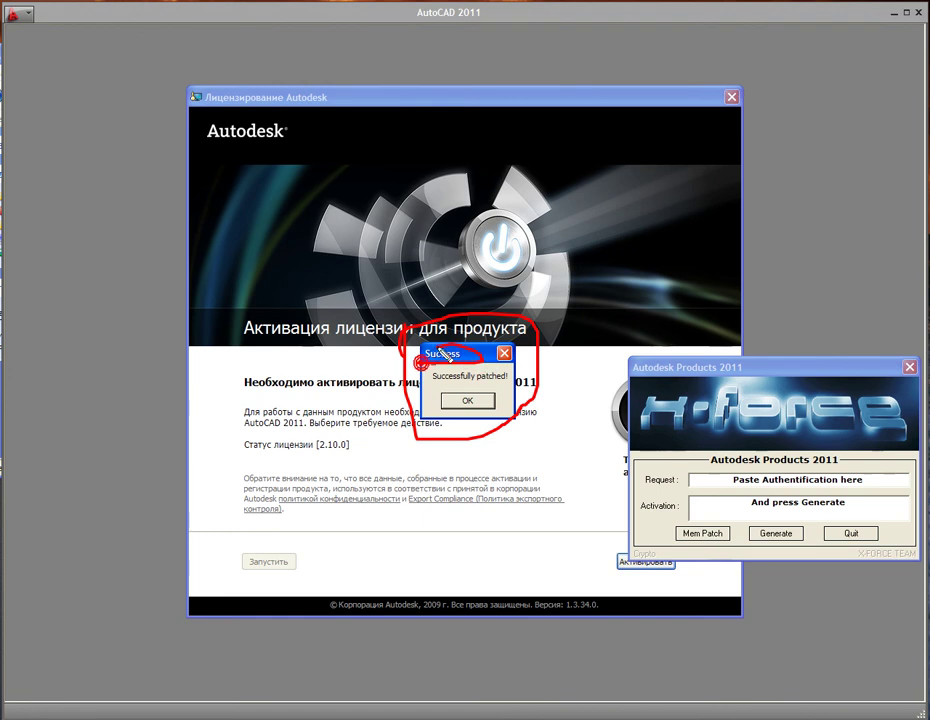
mouse_move(434, 389)
left_mouse_down()
mouse_move(449, 386)
mouse_move(425, 385)
left_mouse_up()
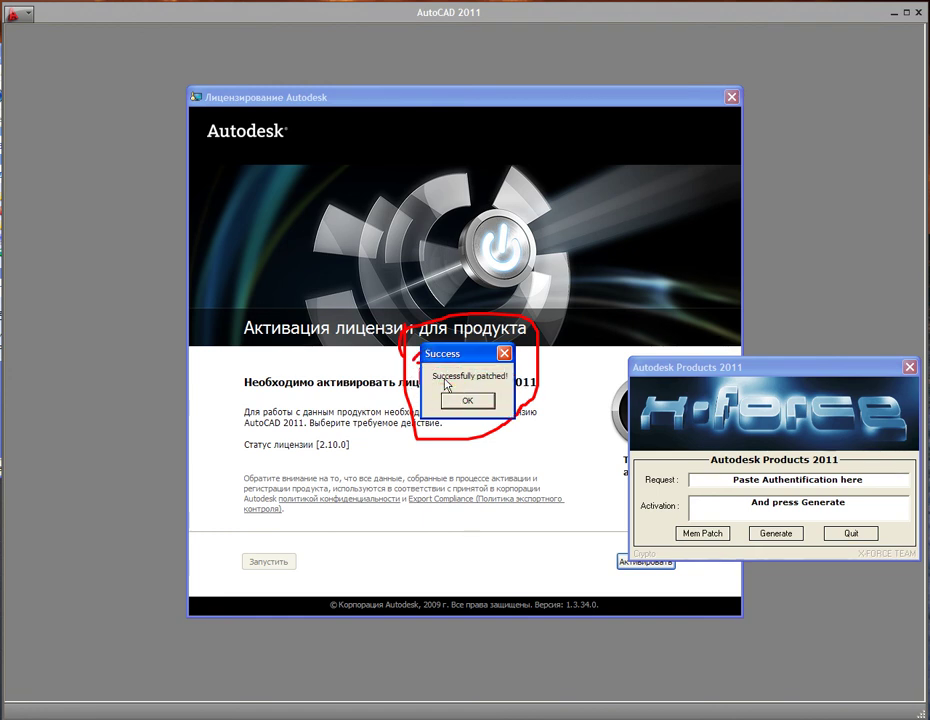
key("Escape")
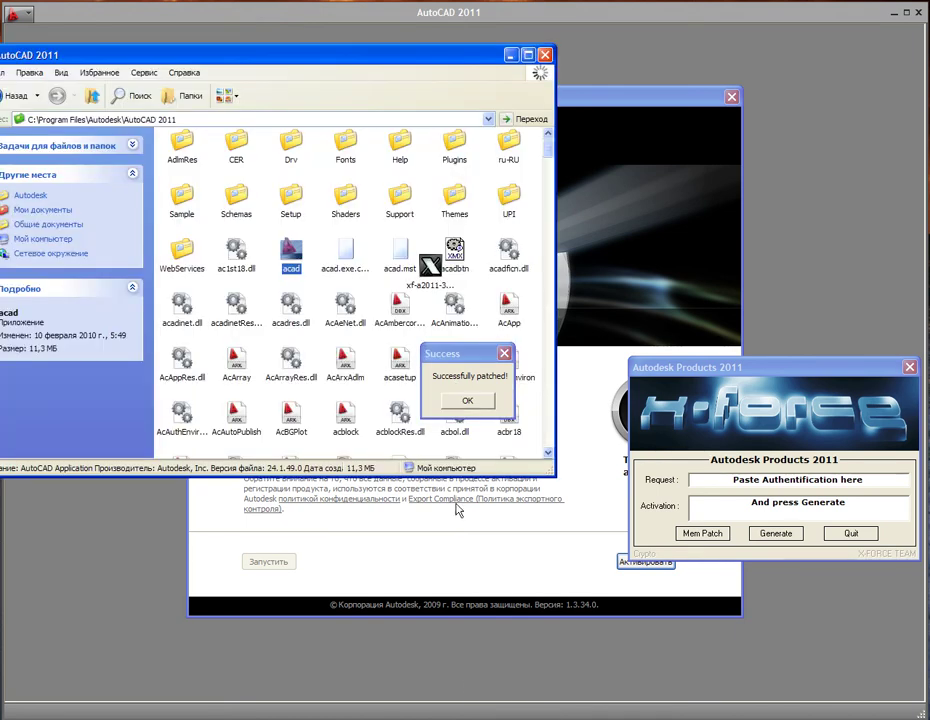
- Bring the Crack folder to the top and point out the xf-a2011-32bits keygen file
left_click(373, 714)
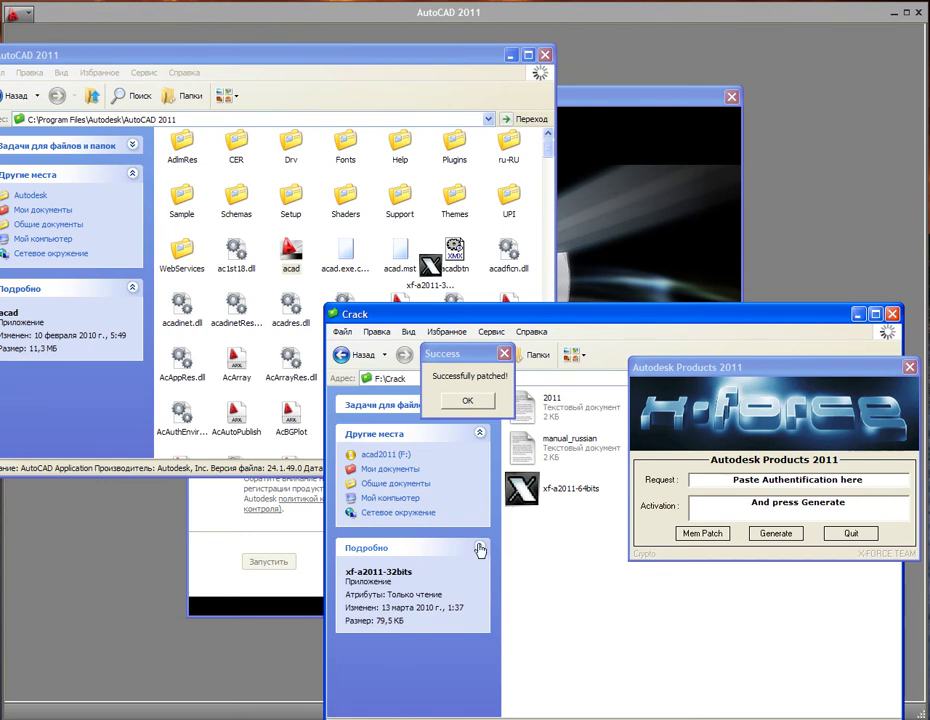
left_click_drag(527, 315, 587, 77)
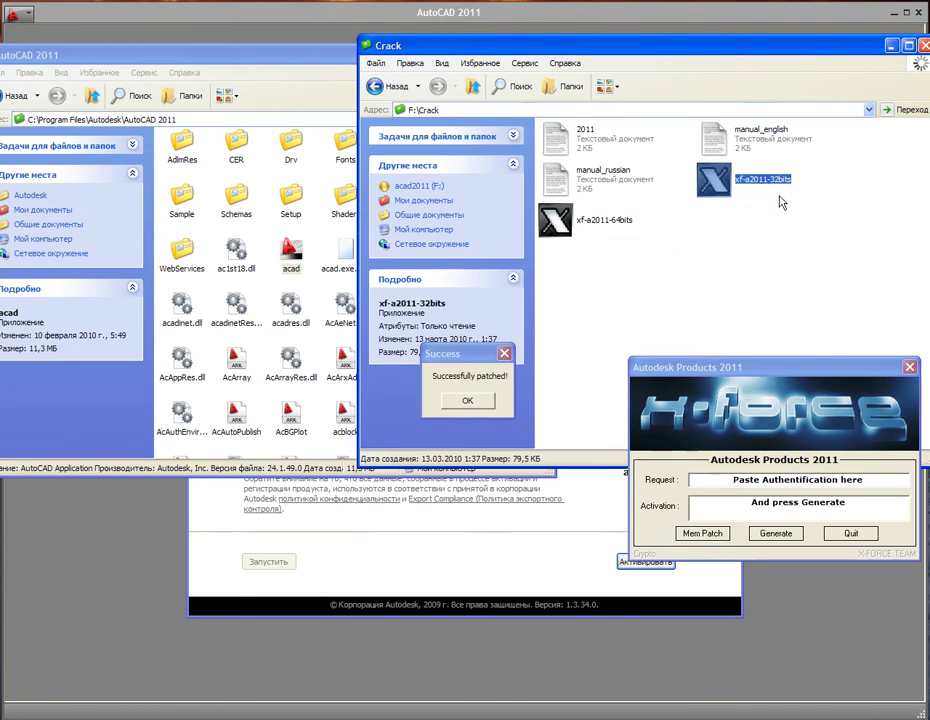
left_click_drag(770, 166, 772, 190)
right_click(757, 182)
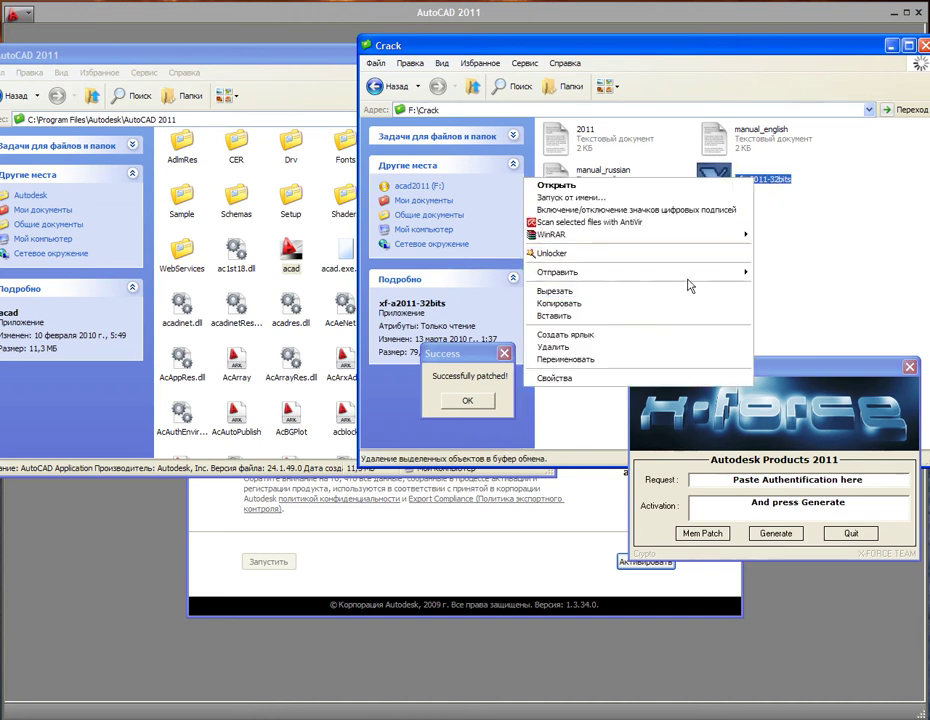
- Show the copied keygen beside acad in the AutoCAD 2011 folder, then bring the licensing window forward
left_click(310, 104)
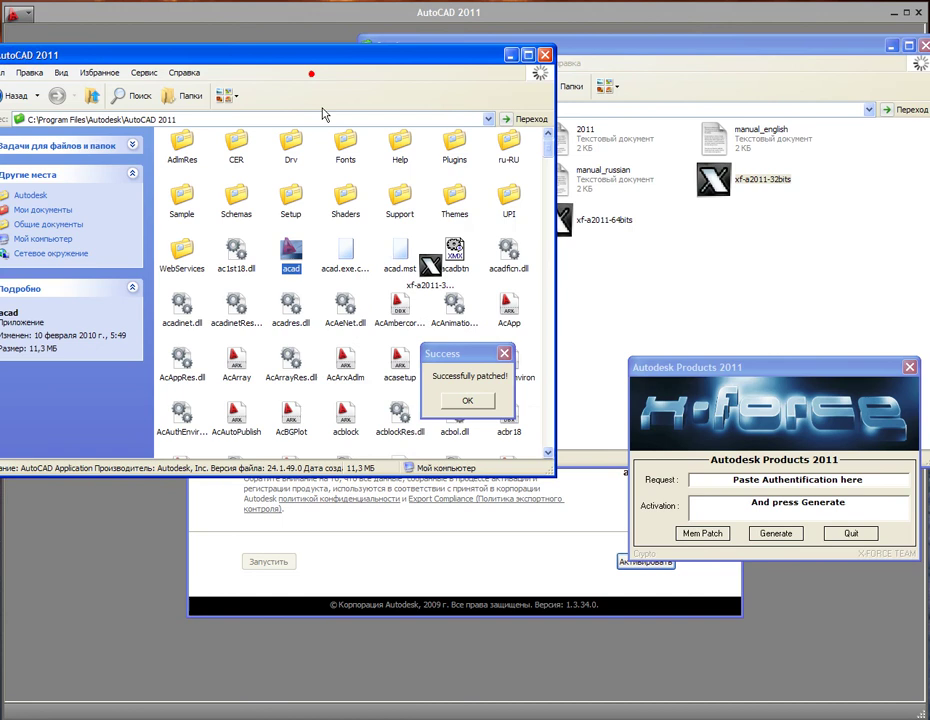
left_click(365, 284)
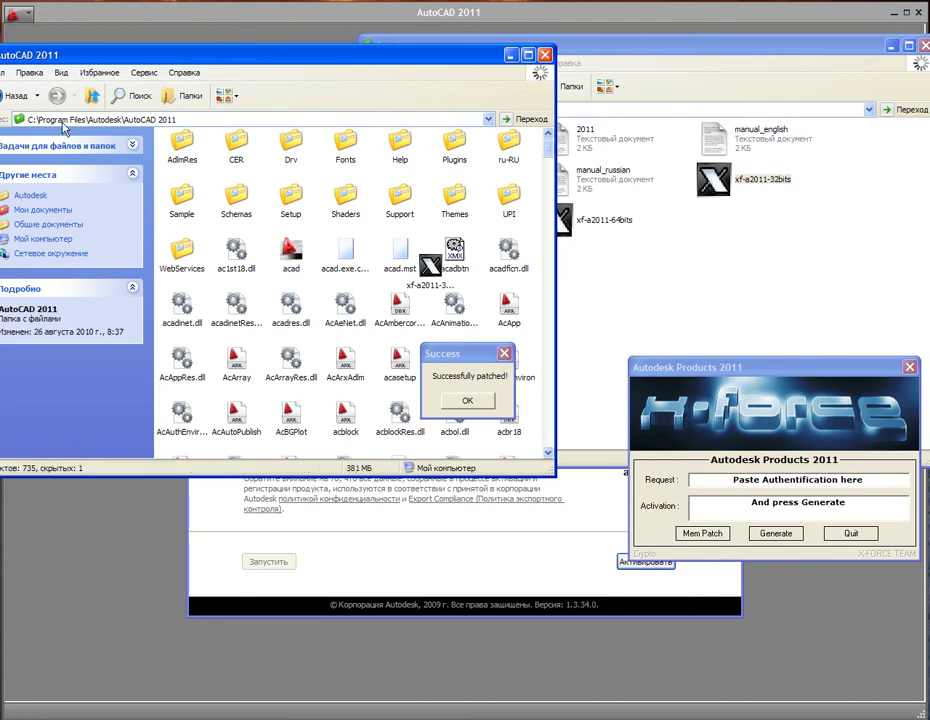
left_click_drag(177, 52, 197, 35)
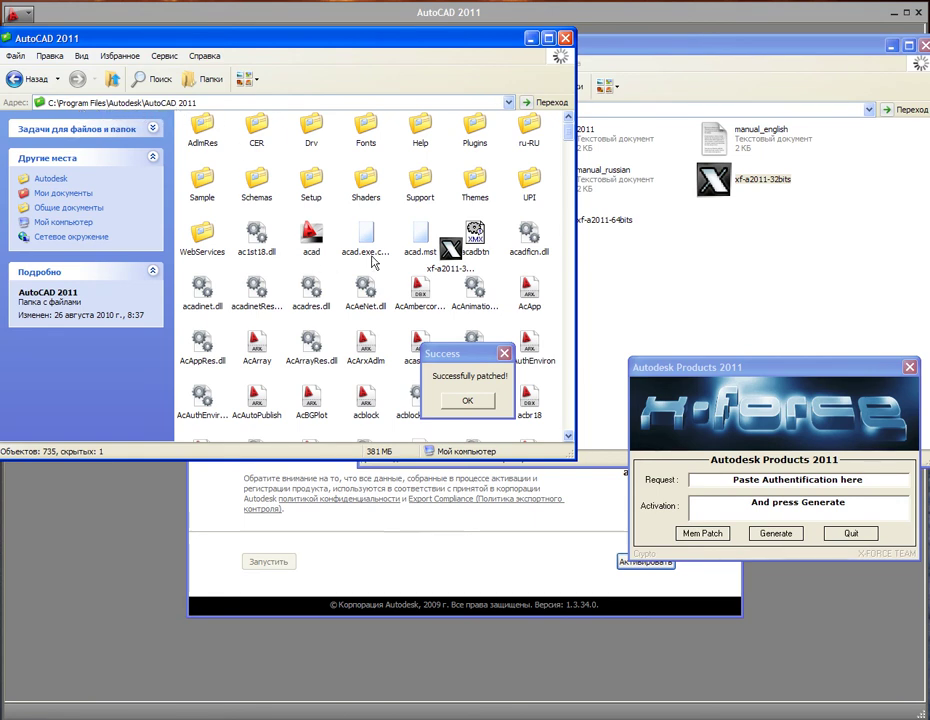
mouse_move(373, 262)
left_mouse_down()
mouse_move(722, 190)
mouse_move(345, 290)
left_mouse_up()
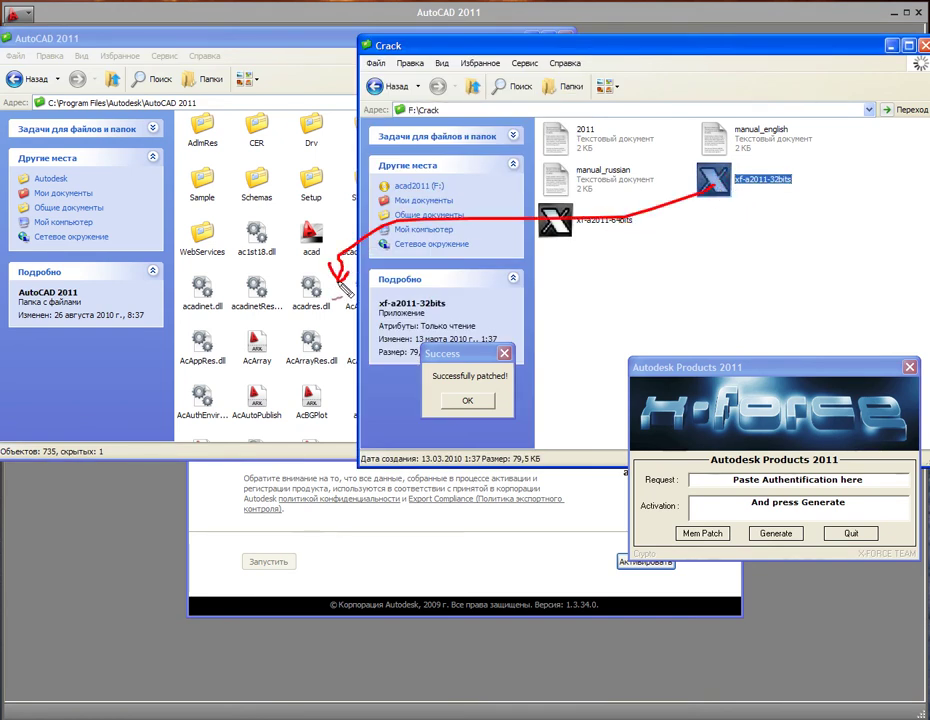
left_click_drag(713, 180, 457, 252)
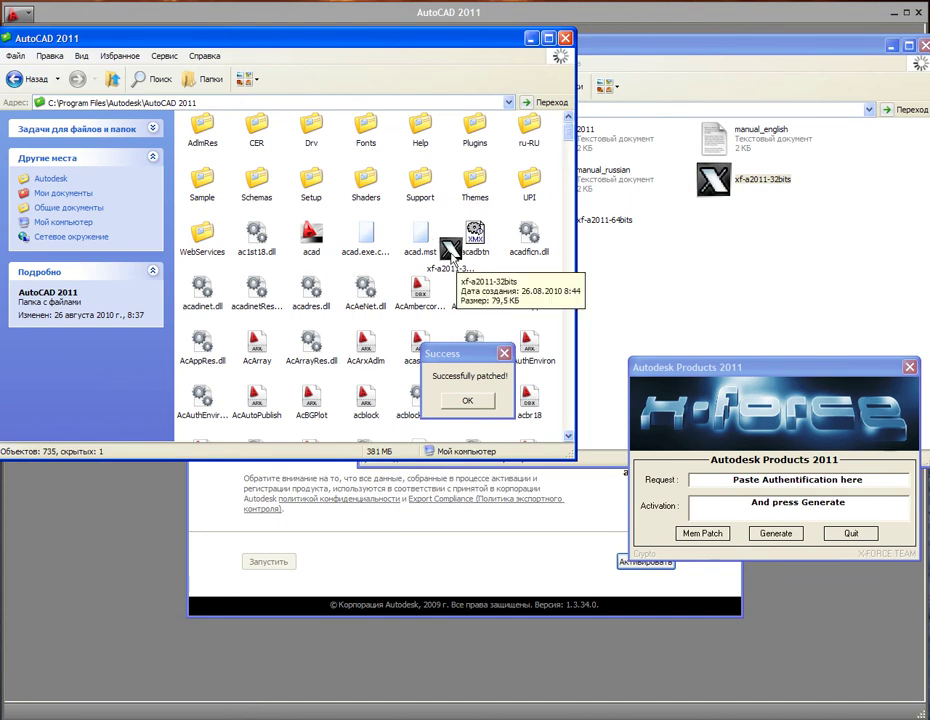
left_click(451, 250)
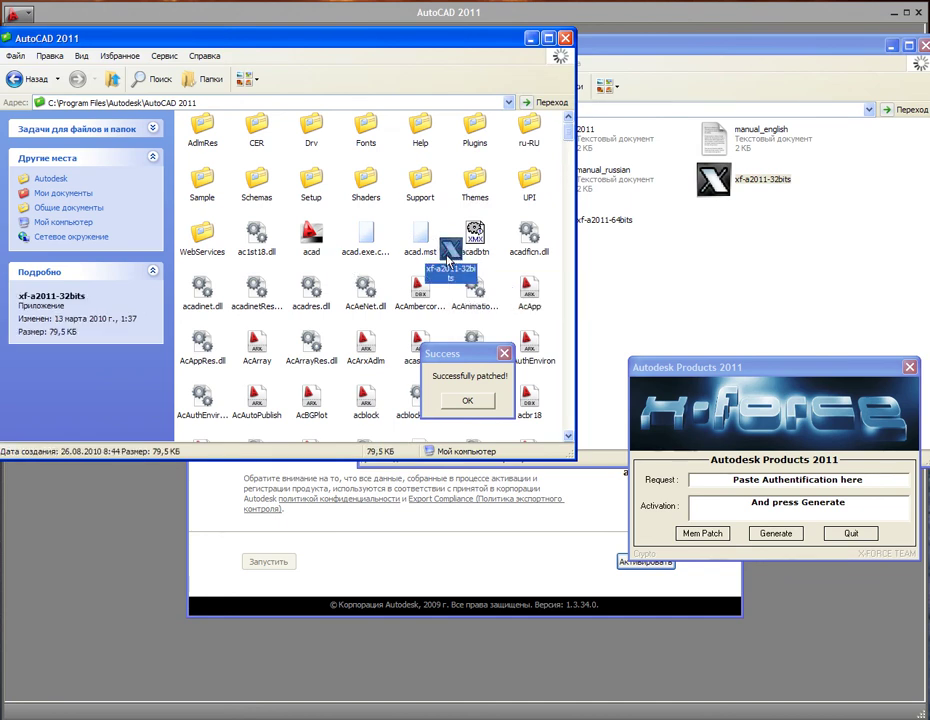
left_click(313, 252)
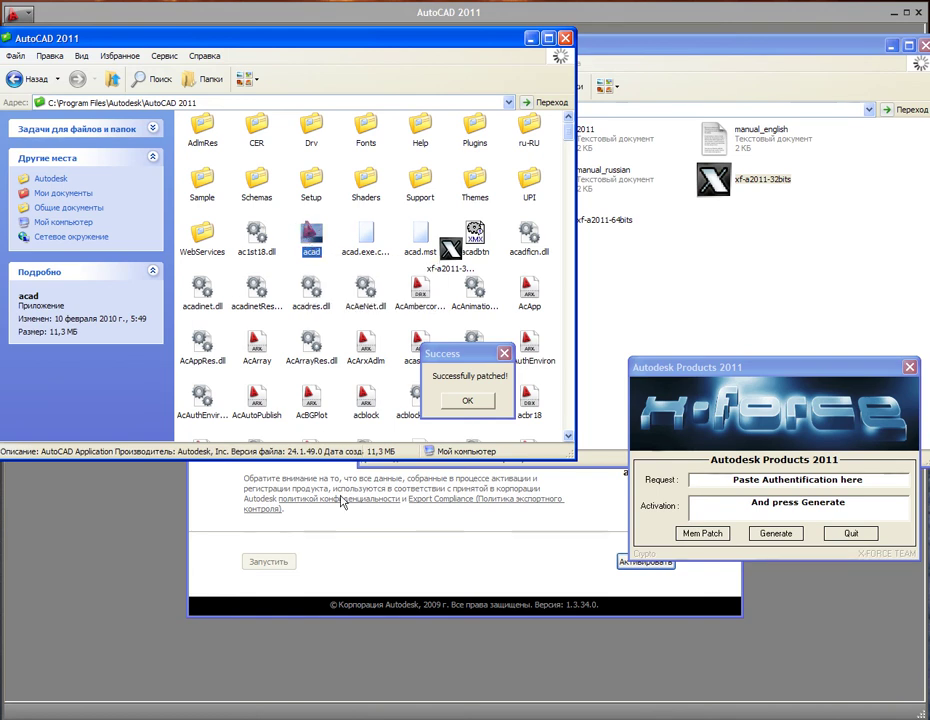
left_click(379, 524)
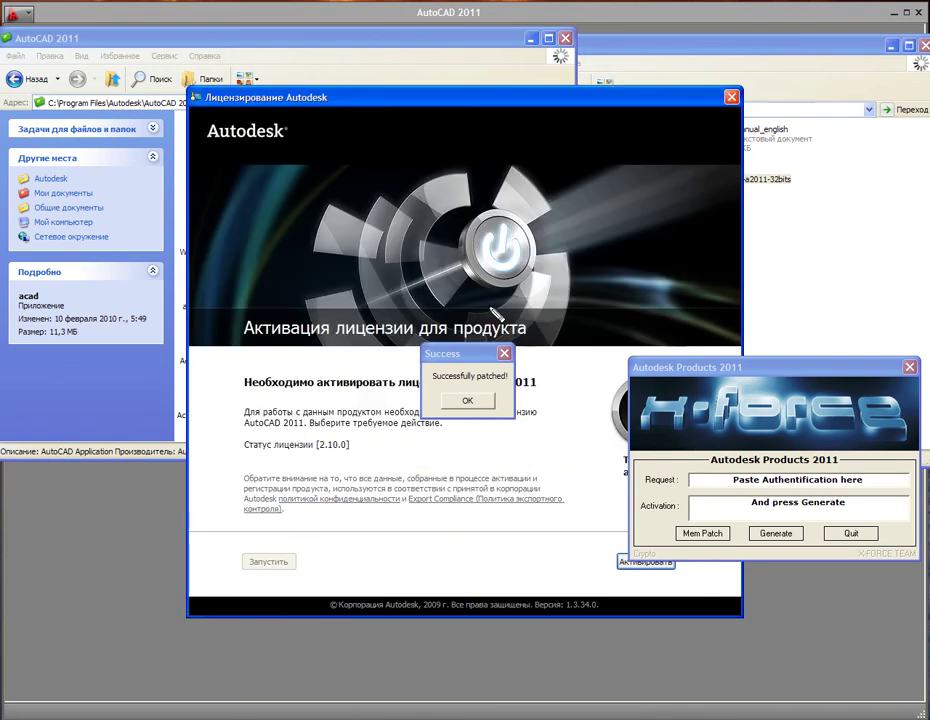
- Mark the Autodesk licensing and X-Force keygen window titles on screen
left_click_drag(250, 87, 540, 88)
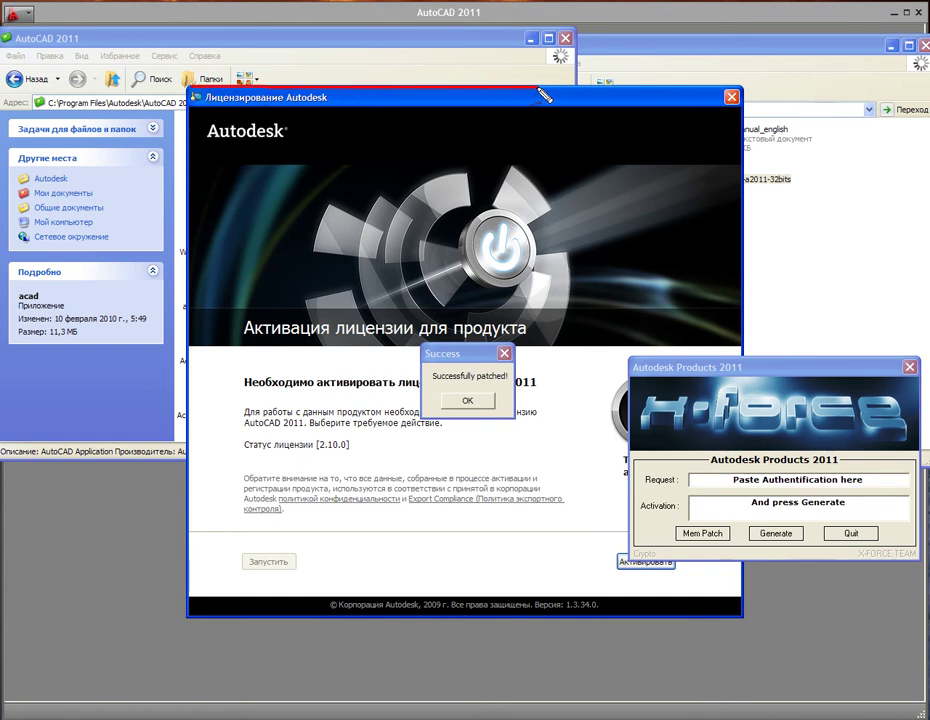
left_click_drag(205, 103, 368, 88)
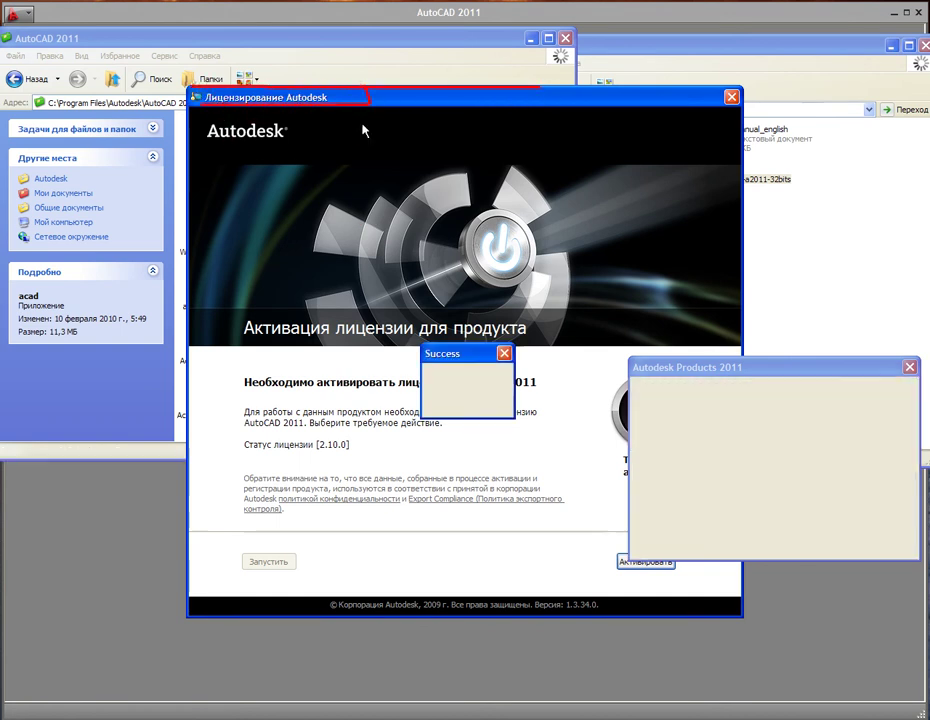
key("Escape")
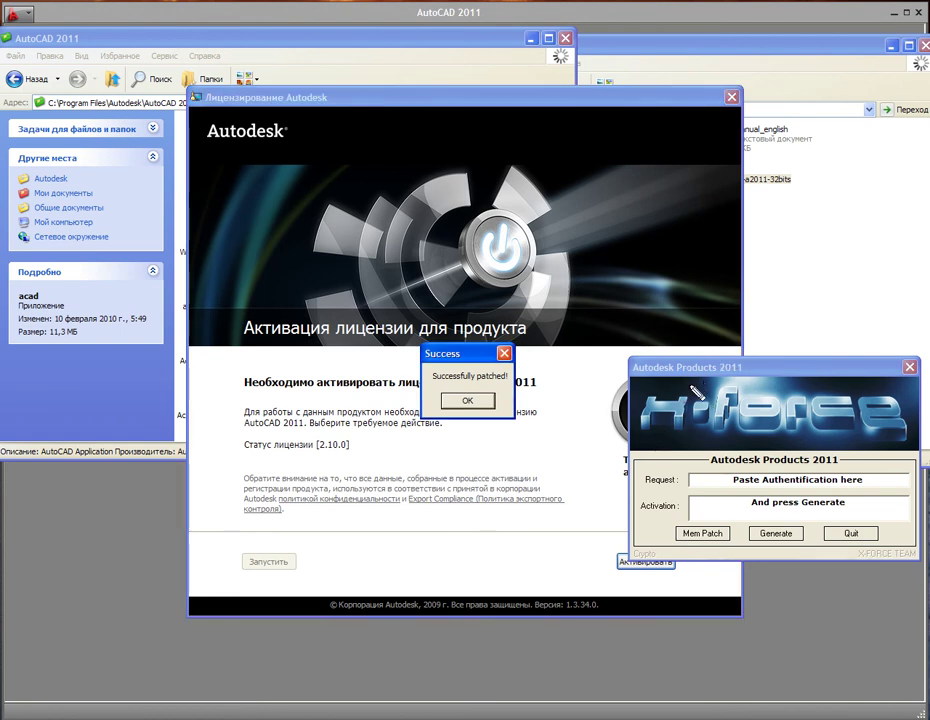
mouse_move(708, 367)
left_mouse_down()
mouse_move(785, 362)
mouse_move(735, 360)
left_mouse_up()
key("Escape")
- Highlight the Mem Patch success message, then minimize the Crack and AutoCAD 2011 folders
left_click(745, 214)
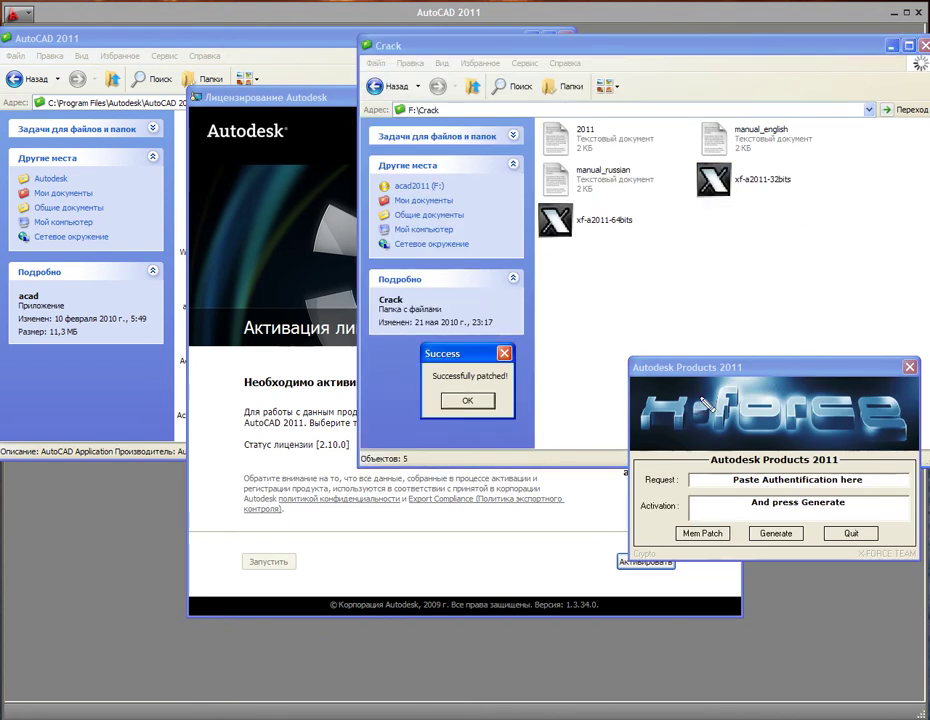
left_click_drag(628, 381, 661, 363)
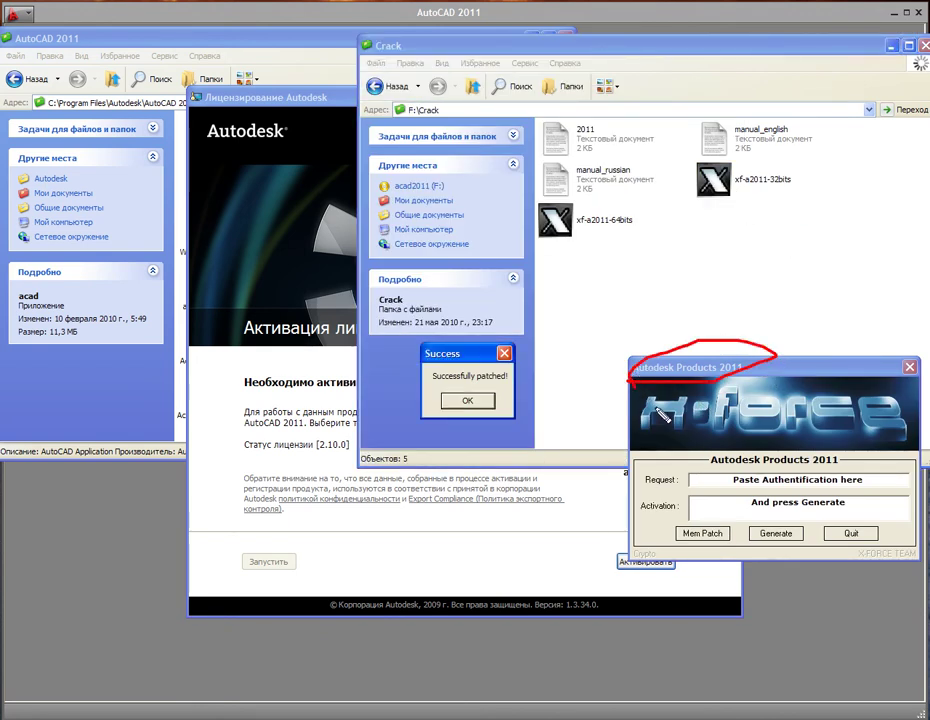
mouse_move(669, 520)
left_mouse_down()
mouse_move(729, 556)
mouse_move(706, 523)
left_mouse_up()
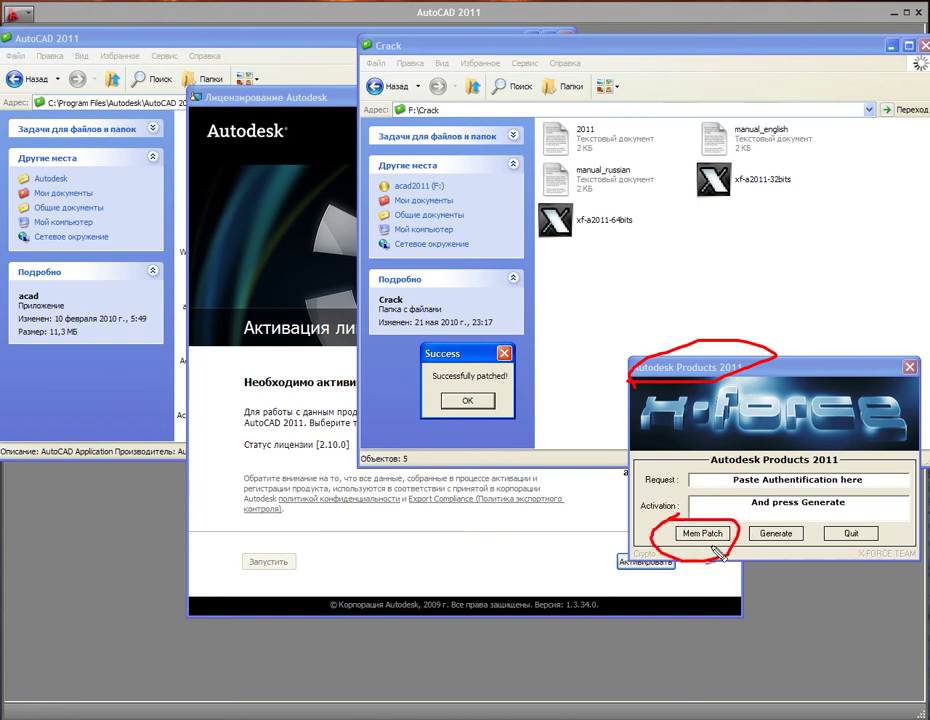
key("Escape")
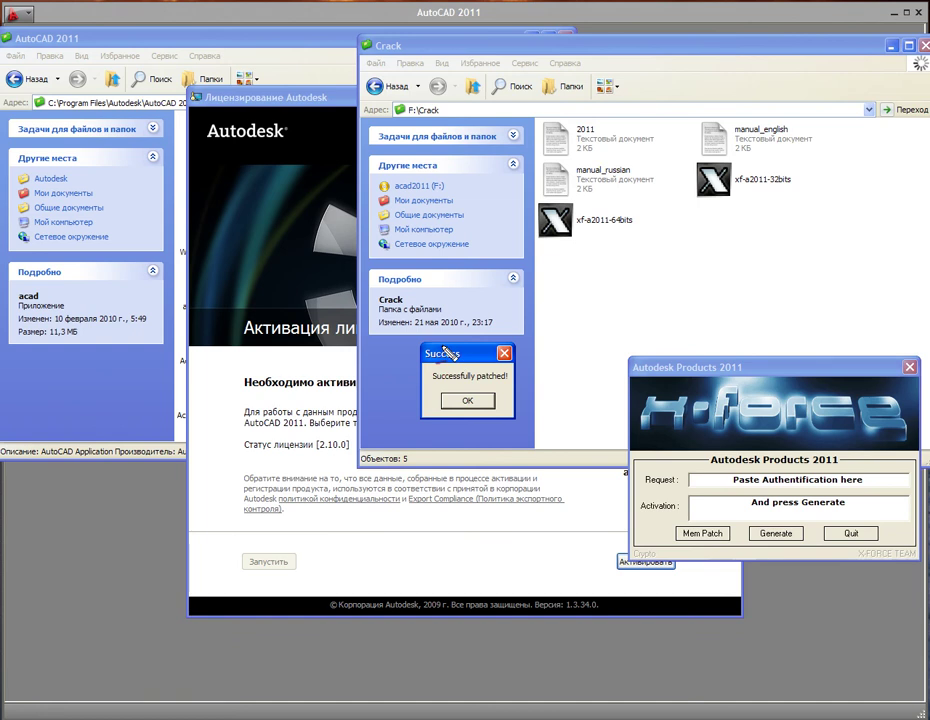
mouse_move(422, 342)
left_mouse_down()
mouse_move(432, 402)
mouse_move(482, 415)
mouse_move(519, 357)
mouse_move(432, 378)
mouse_move(517, 389)
left_mouse_up()
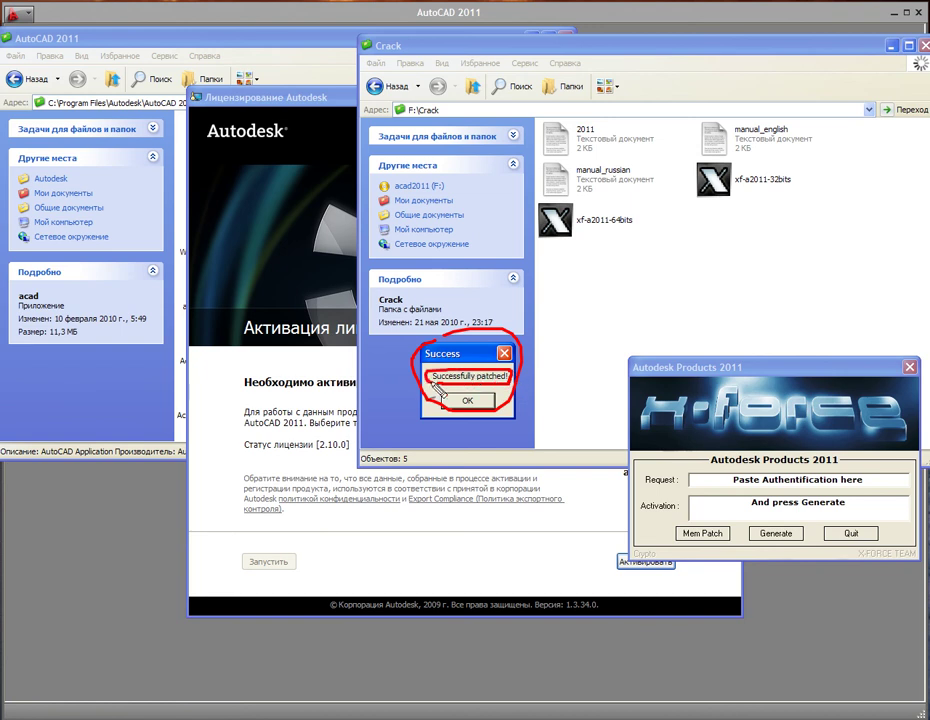
key("Escape")
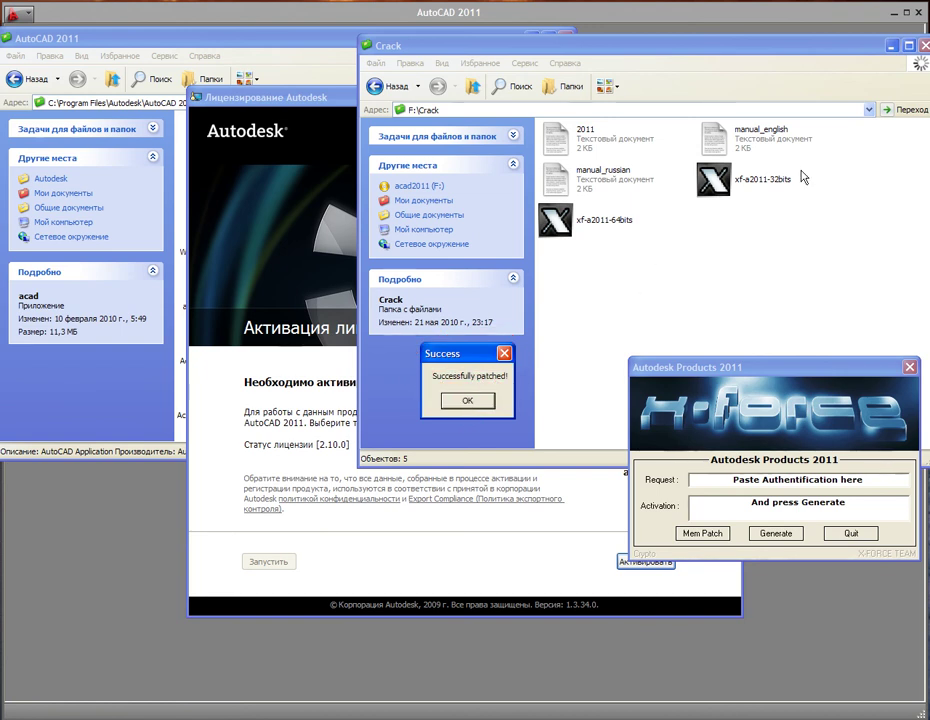
left_click(891, 45)
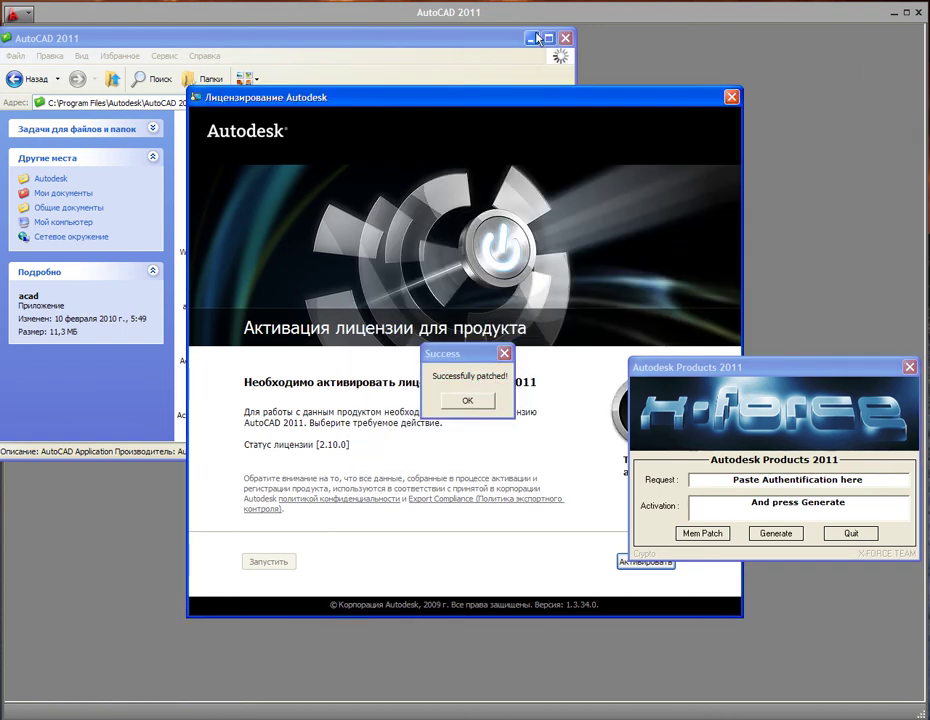
left_click(530, 39)
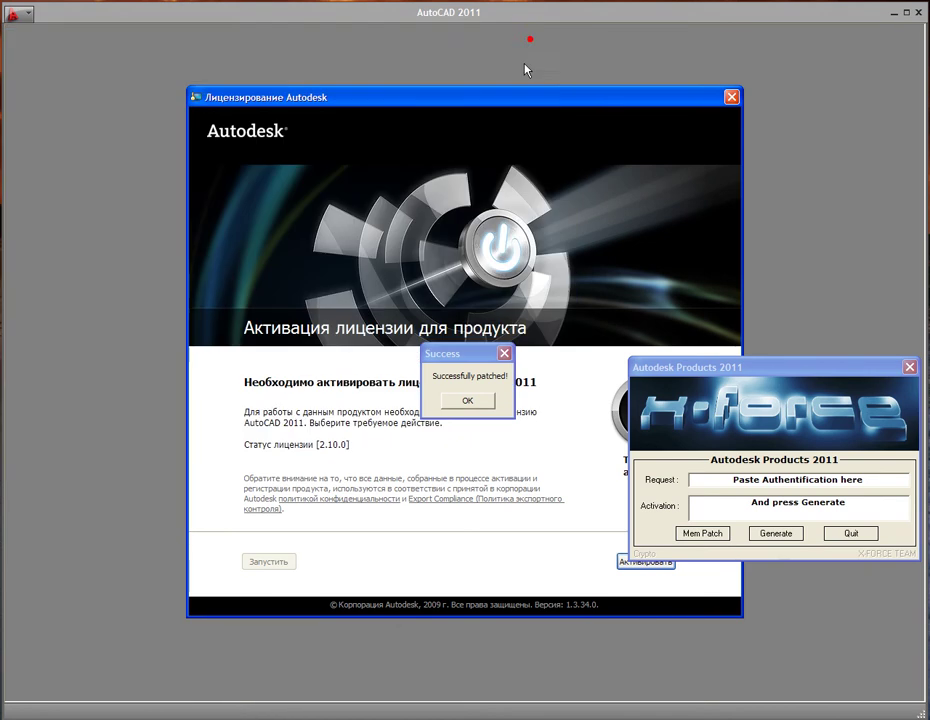
- Dismiss the success box and start activation, moving the activation options window up-left
left_click(468, 401)
left_click_drag(563, 127, 446, 76)
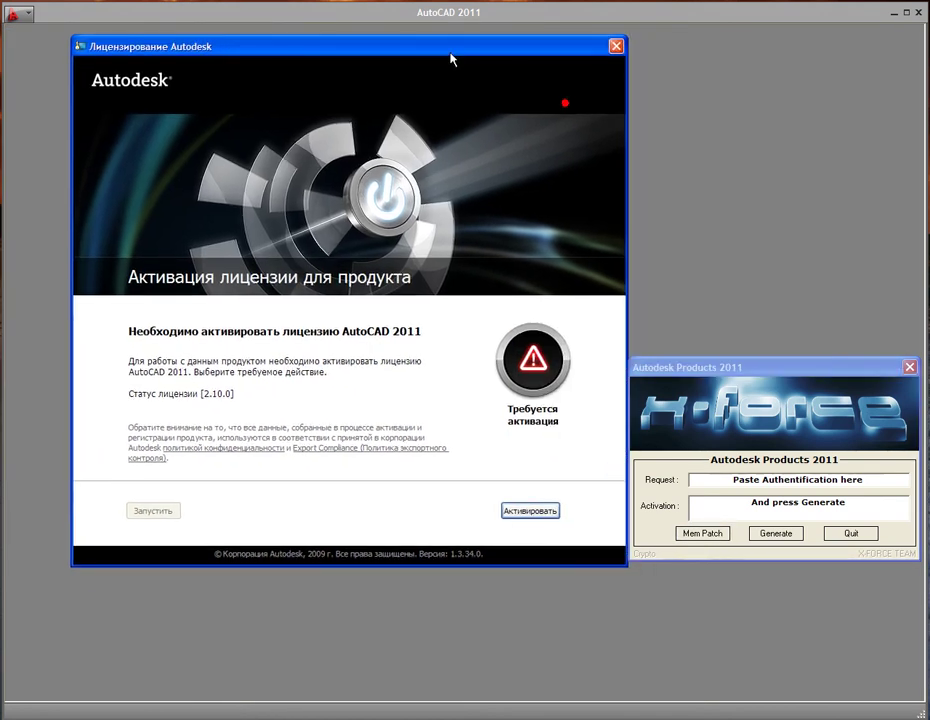
left_click(507, 512)
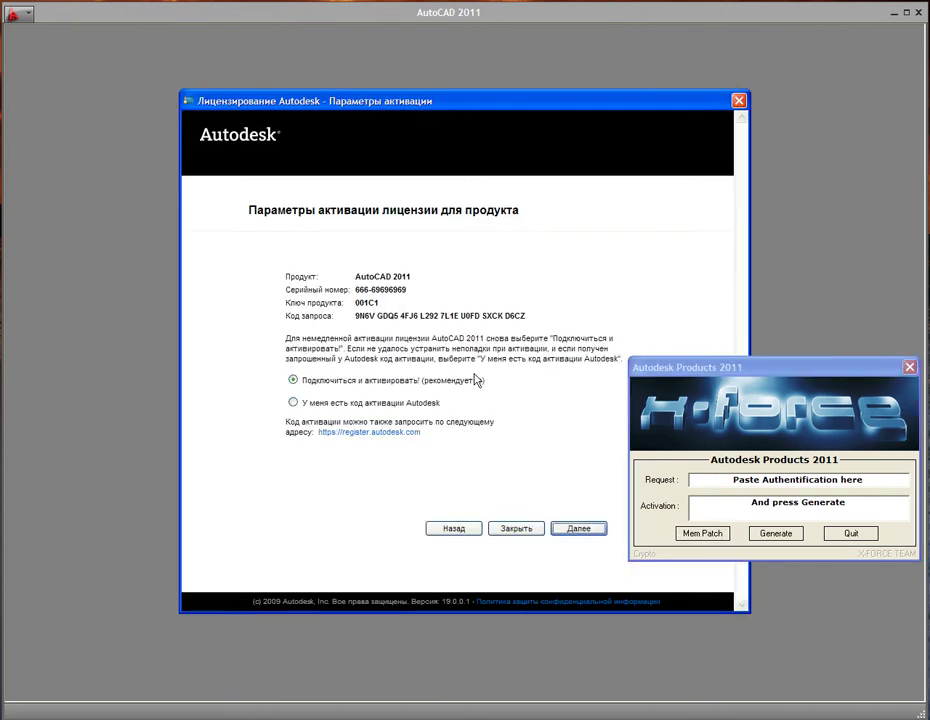
left_click_drag(578, 109, 449, 66)
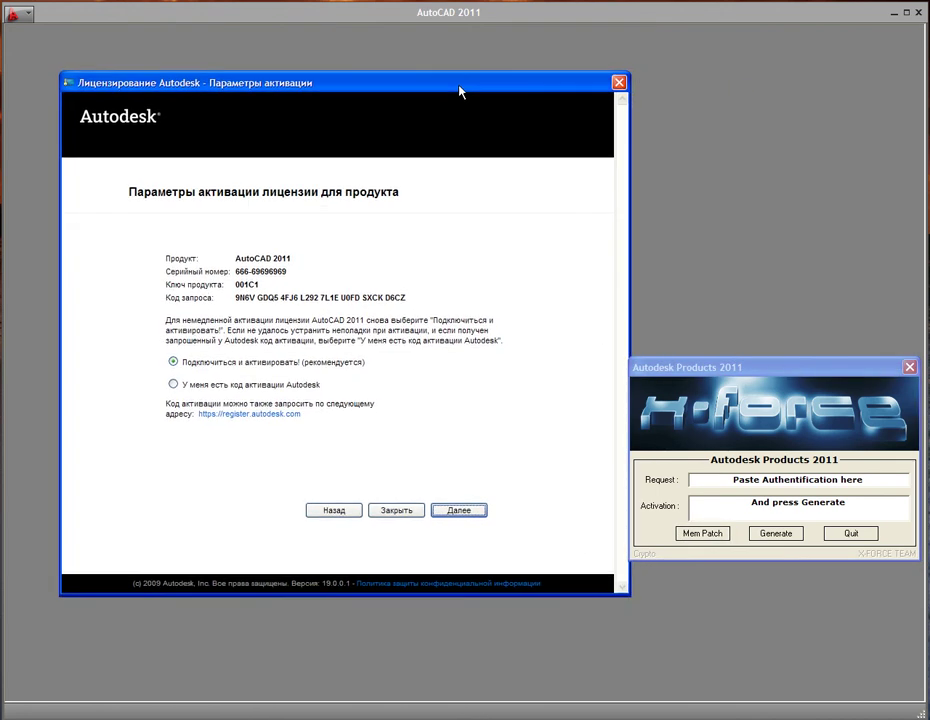
- Mark the Параметры активации title, product name, serial number, product key and request code
left_click_drag(74, 68, 320, 72)
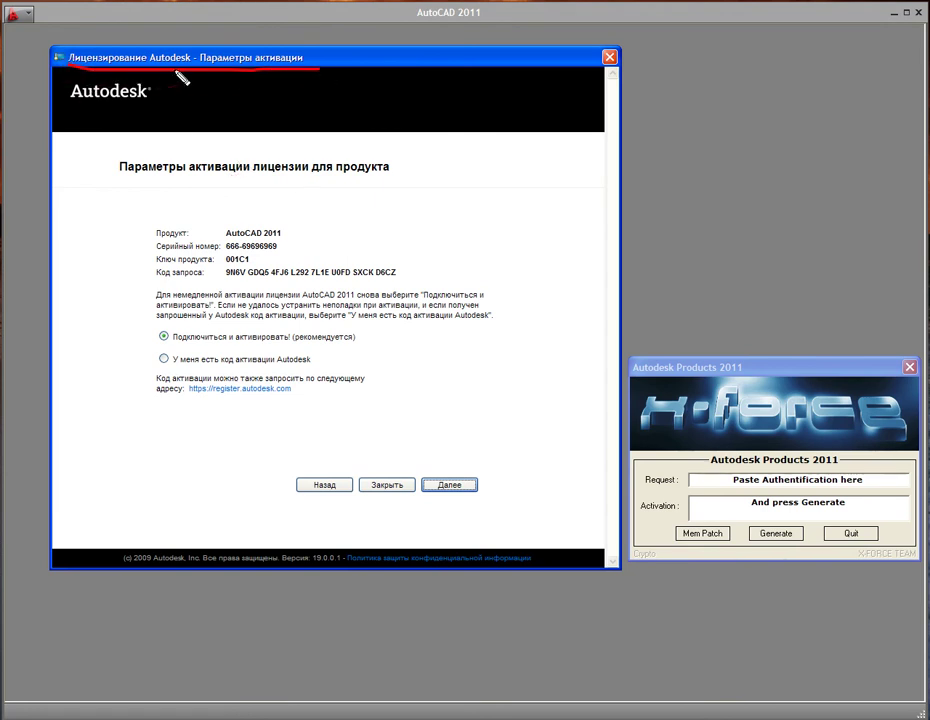
left_click_drag(200, 70, 307, 68)
left_click_drag(211, 257, 294, 221)
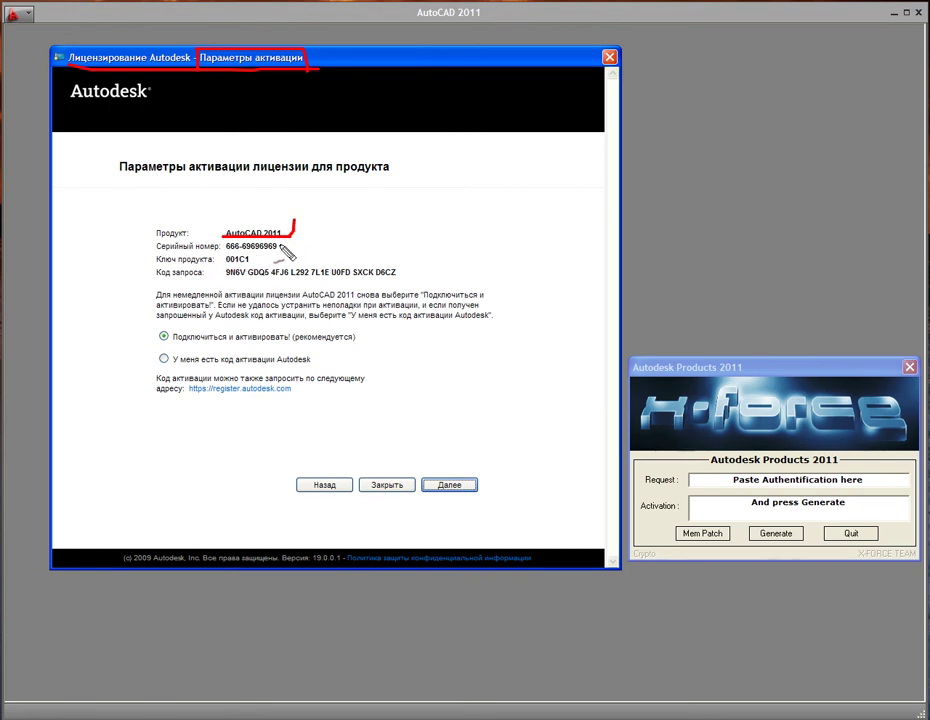
left_click_drag(308, 242, 254, 244)
mouse_move(256, 259)
left_mouse_down()
mouse_move(288, 258)
mouse_move(236, 268)
left_mouse_up()
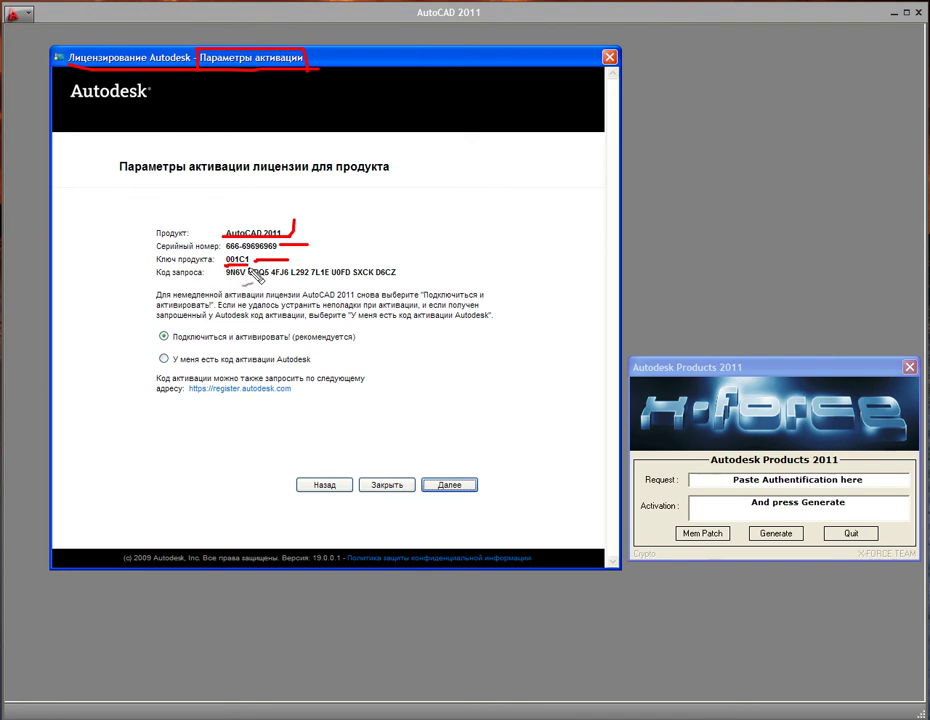
mouse_move(288, 222)
left_mouse_down()
mouse_move(296, 221)
mouse_move(262, 271)
left_mouse_up()
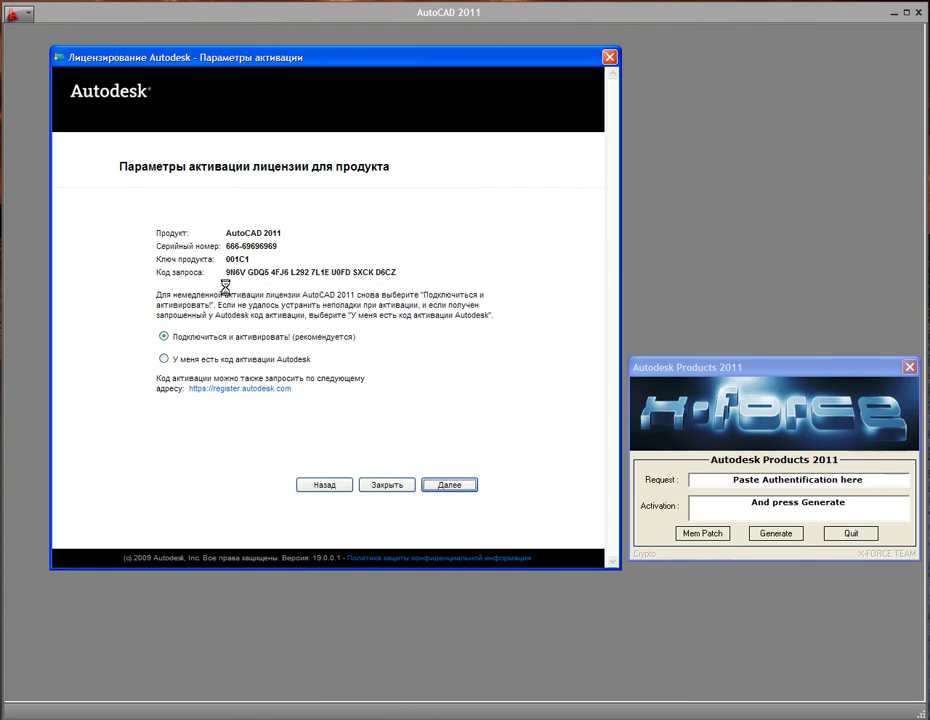
mouse_move(157, 283)
left_mouse_down()
mouse_move(352, 287)
mouse_move(229, 285)
left_mouse_up()
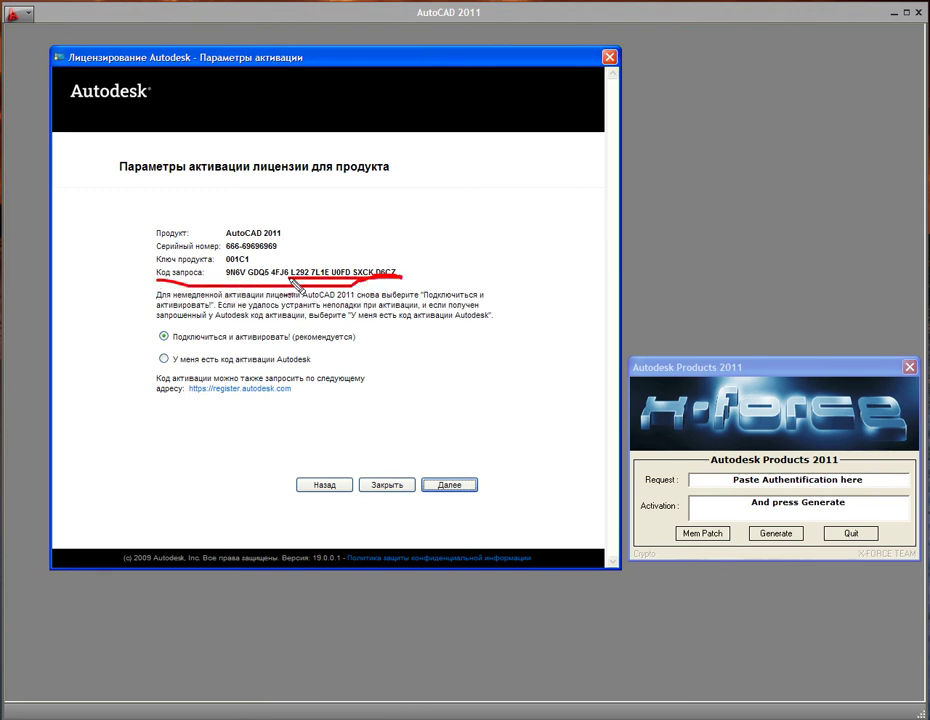
key("Escape")
mouse_move(157, 283)
left_mouse_down()
mouse_move(403, 281)
mouse_move(406, 268)
left_mouse_up()
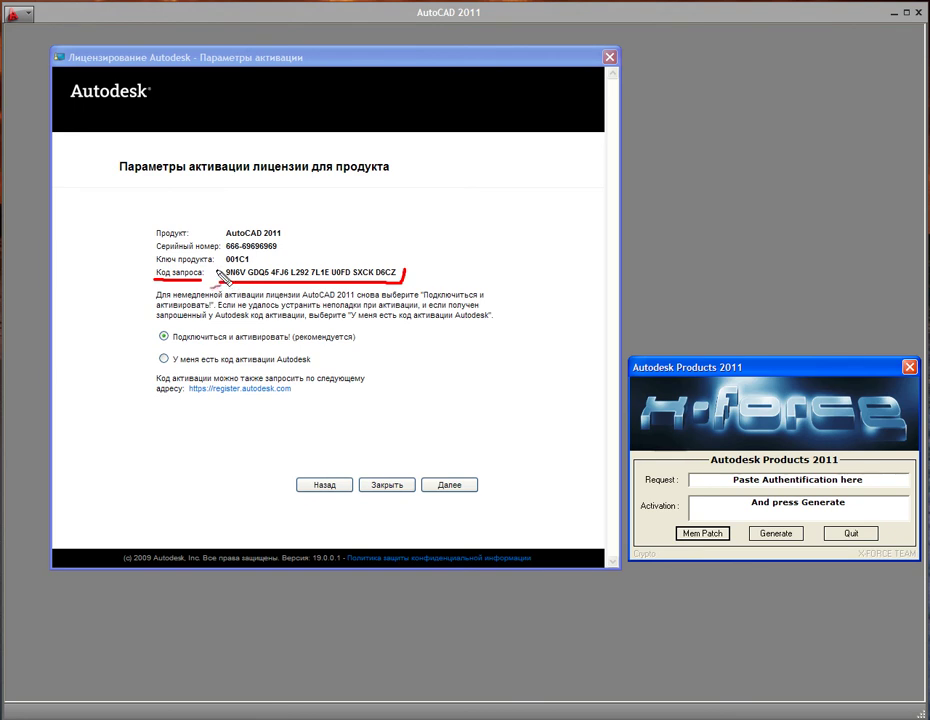
- Copy AutoCAD's request code and paste it over the placeholder in the keygen's Request field
key("Escape")
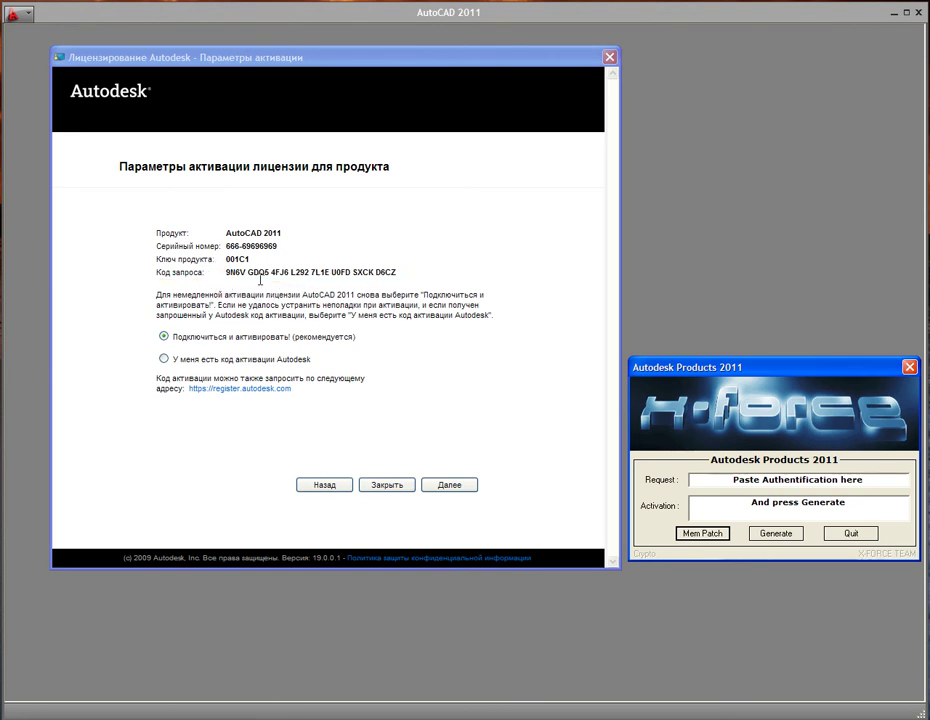
left_click_drag(227, 272, 385, 277)
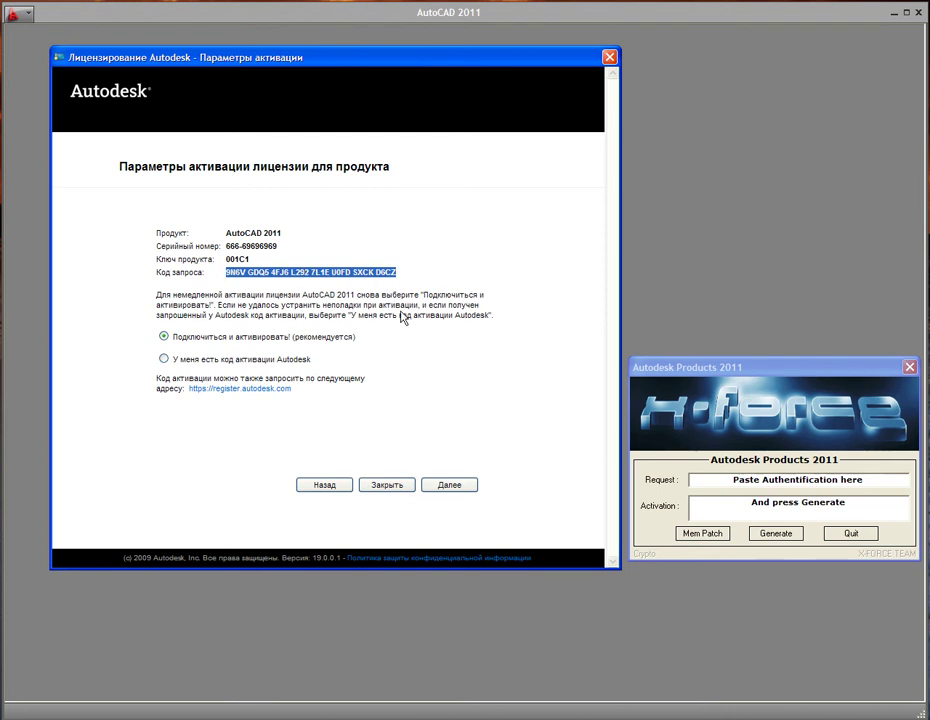
mouse_move(751, 370)
left_mouse_down()
mouse_move(568, 238)
mouse_move(496, 212)
left_mouse_up()
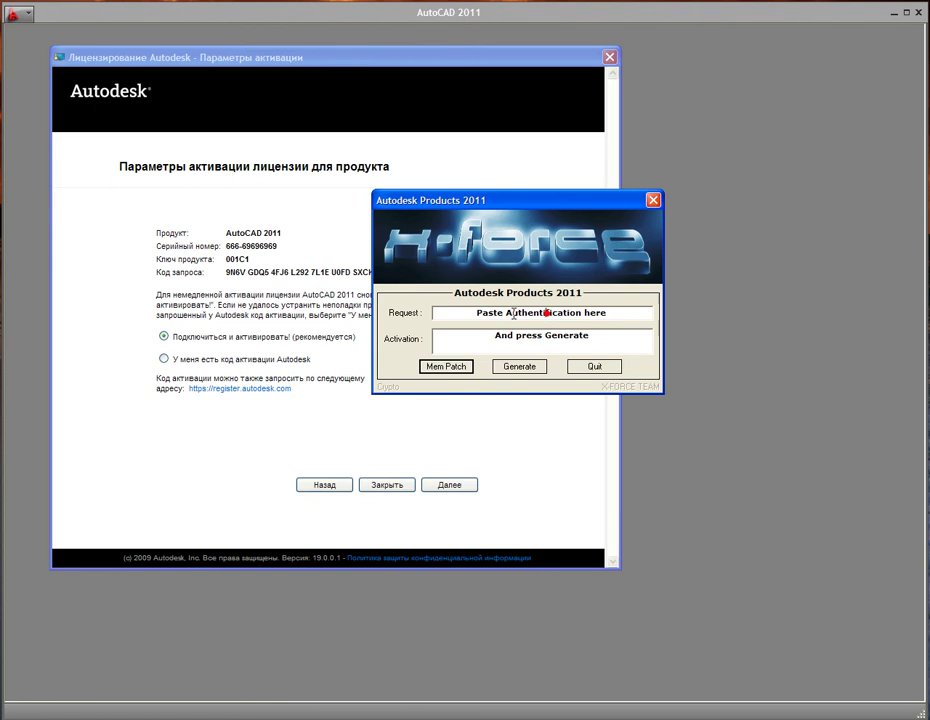
left_click_drag(471, 311, 623, 313)
key("Delete")
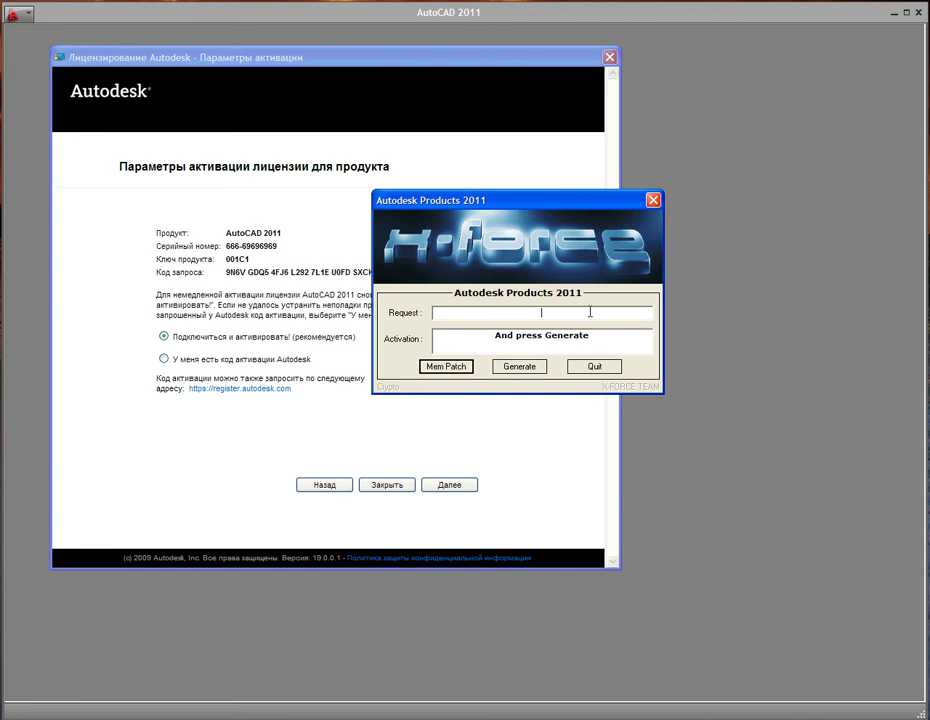
key("ctrl+v")
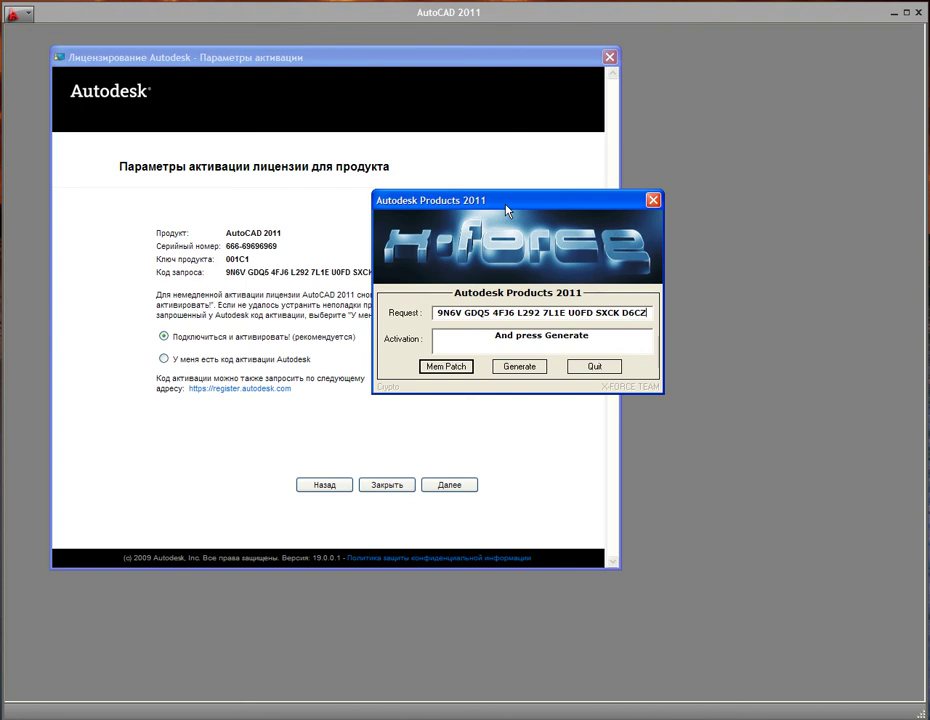
- Generate the activation code in the X-Force keygen and select it
left_click_drag(507, 210, 584, 210)
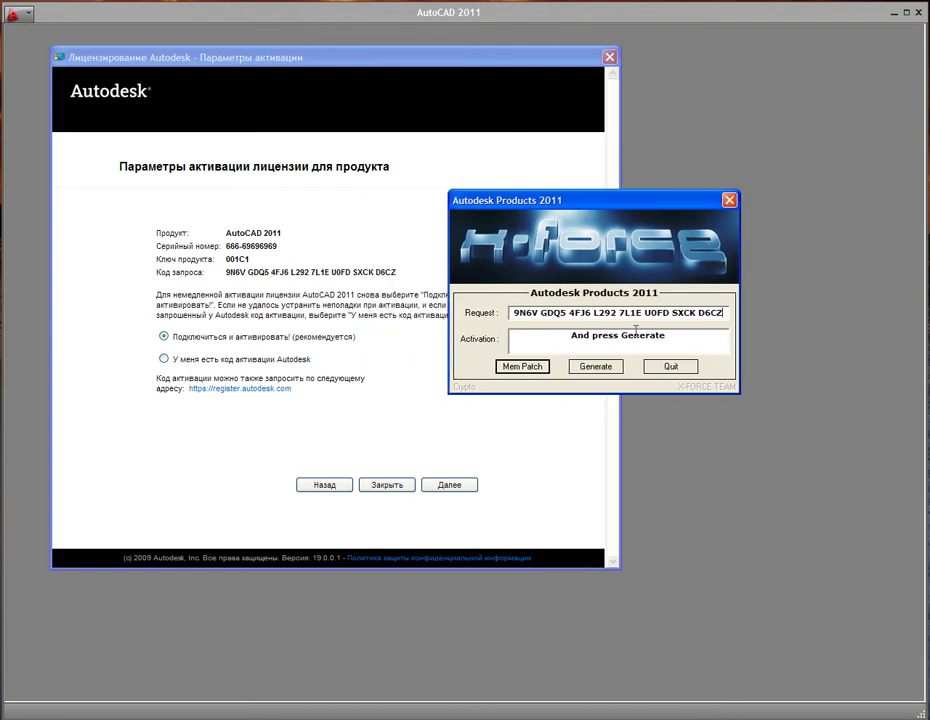
left_click(592, 368)
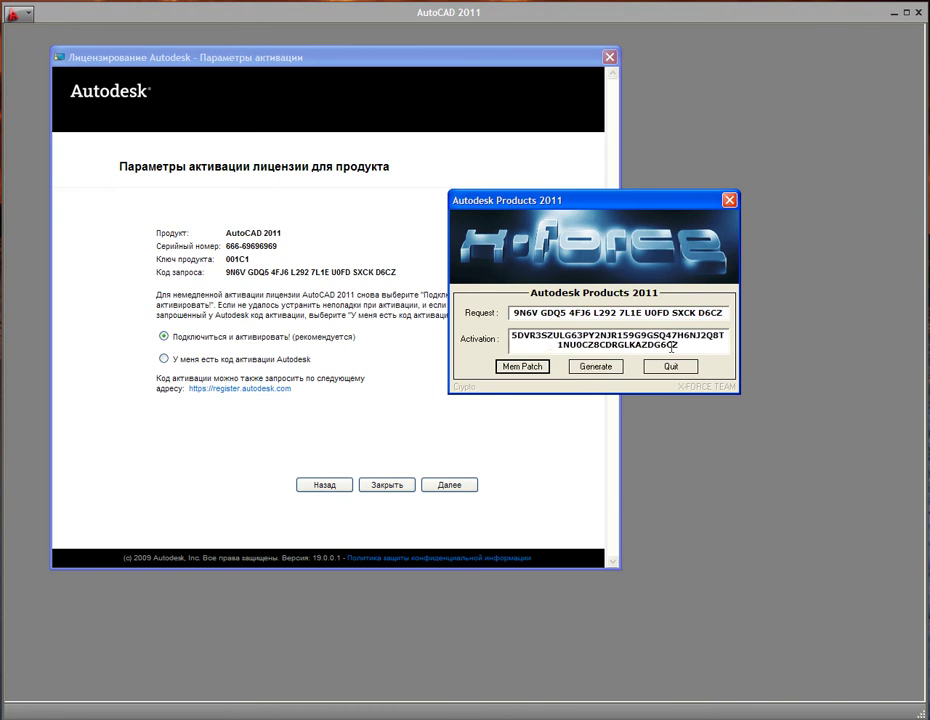
left_click_drag(668, 344, 509, 336)
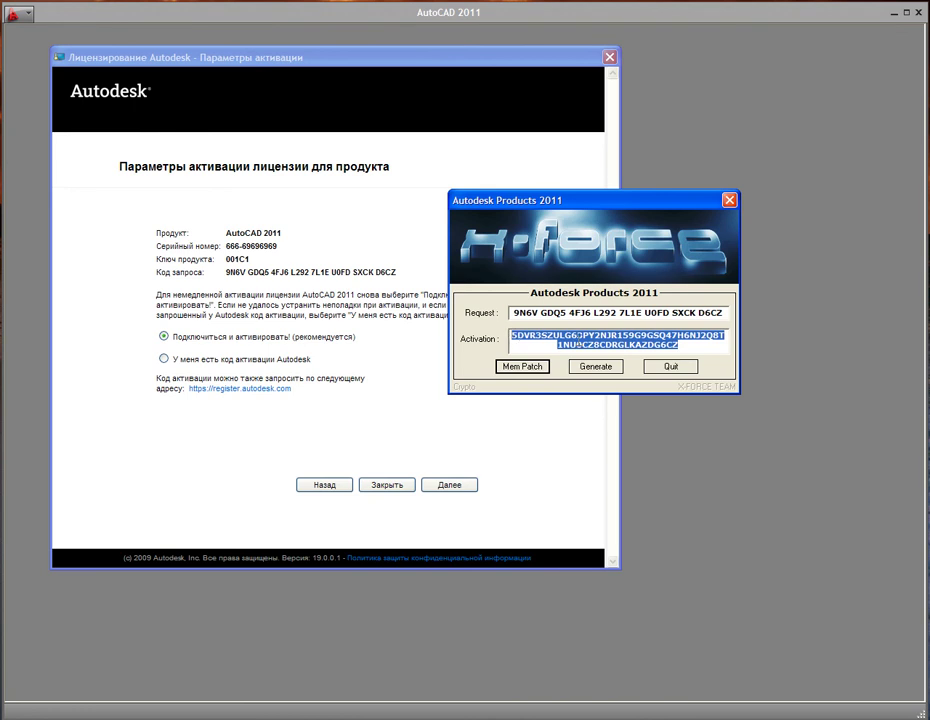
left_click_drag(722, 313, 708, 316)
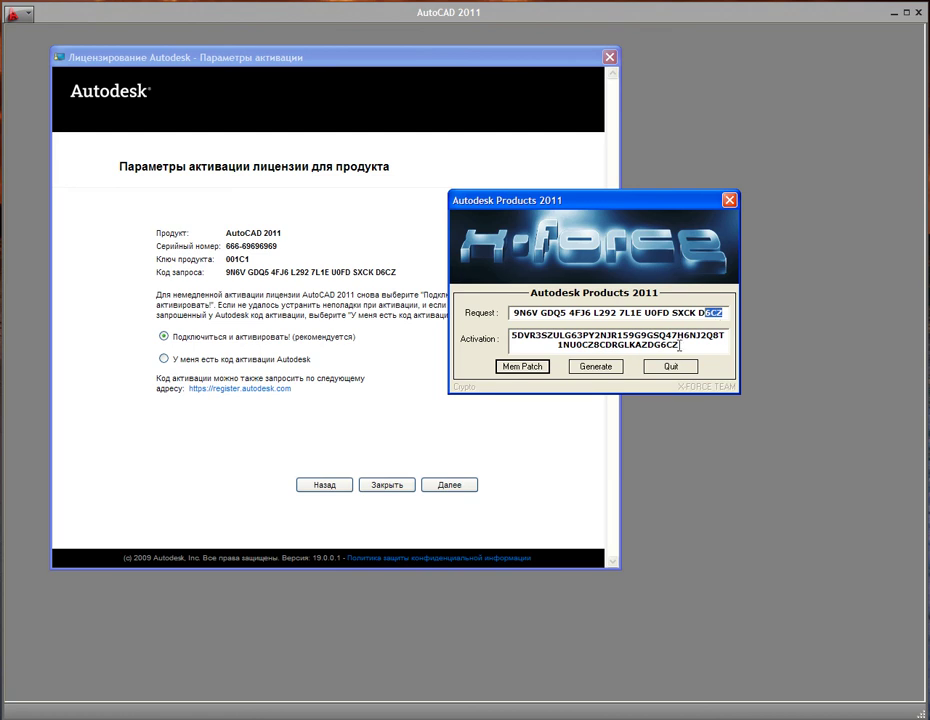
left_click(420, 248)
- Check that the Request field's groups, such as 4FJ6 and D6CZ, match AutoCAD's request code
left_click_drag(226, 281, 270, 279)
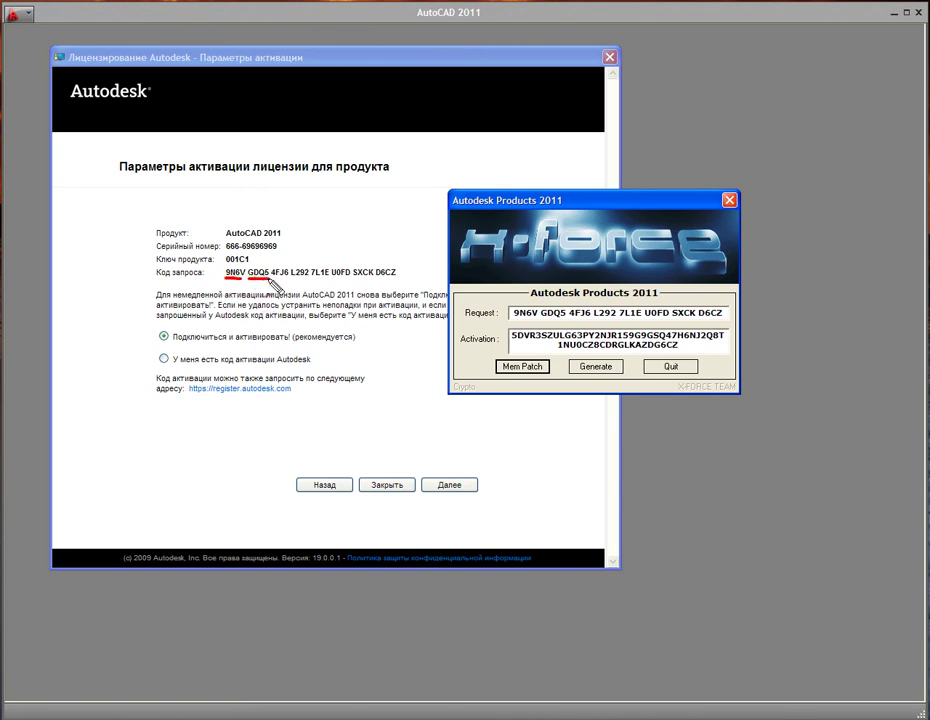
left_click_drag(514, 322, 566, 322)
left_click_drag(272, 280, 291, 280)
left_click_drag(570, 322, 592, 321)
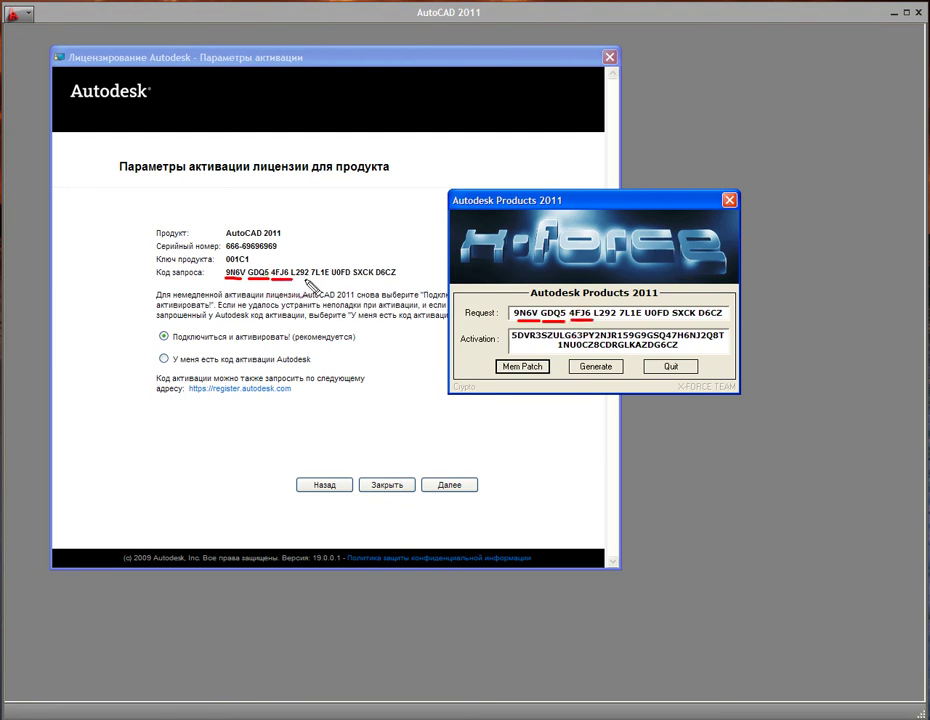
left_click_drag(291, 281, 307, 281)
left_click_drag(371, 281, 406, 281)
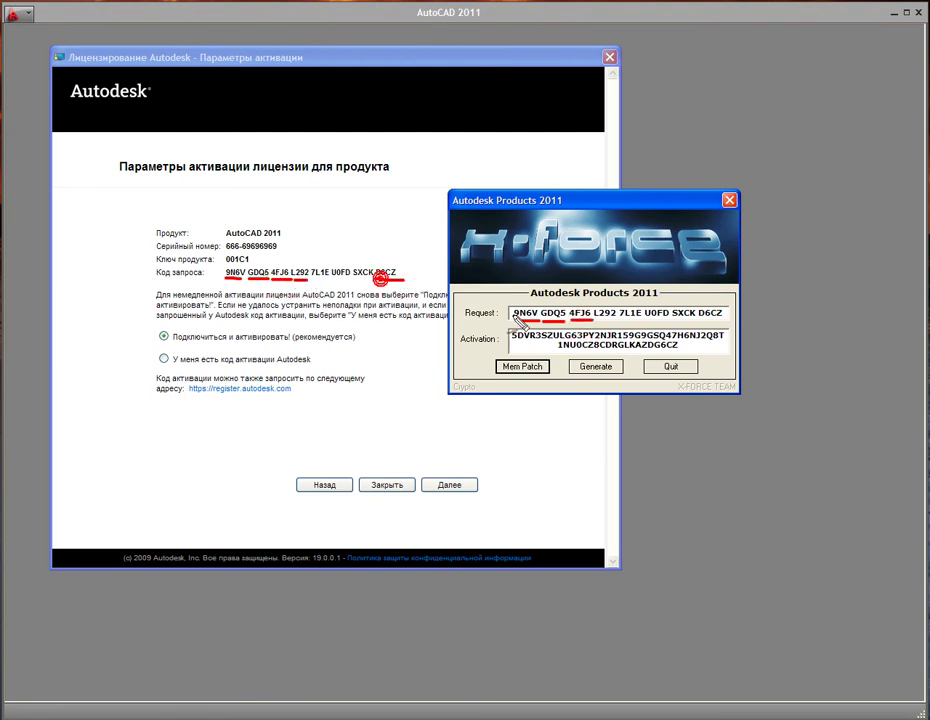
left_click_drag(698, 322, 722, 322)
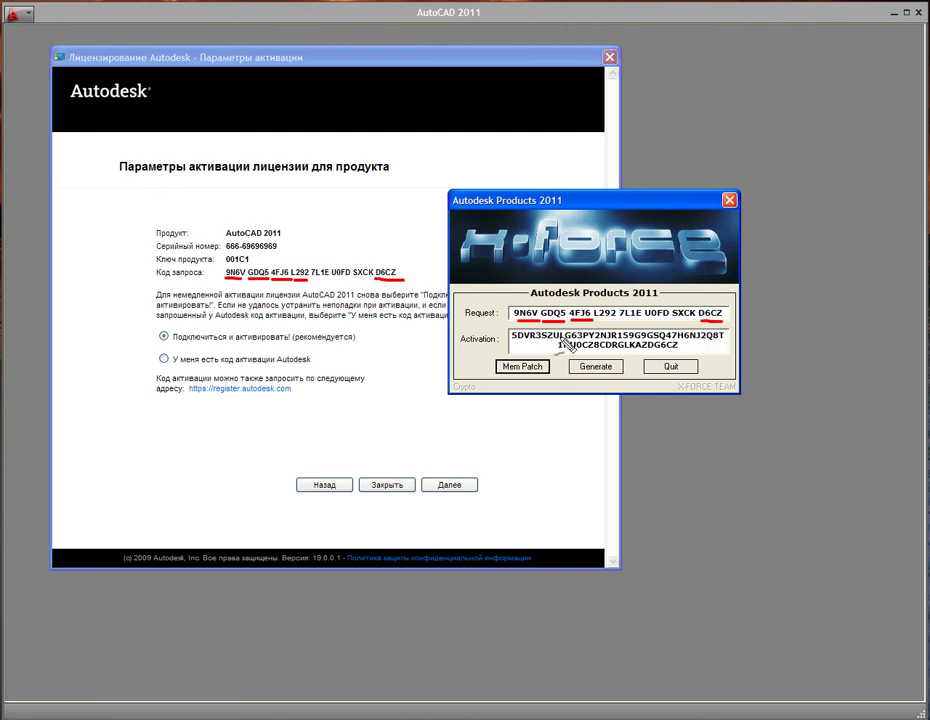
mouse_move(501, 334)
left_mouse_down()
mouse_move(501, 356)
mouse_move(626, 325)
mouse_move(748, 328)
mouse_move(712, 354)
mouse_move(522, 357)
left_mouse_up()
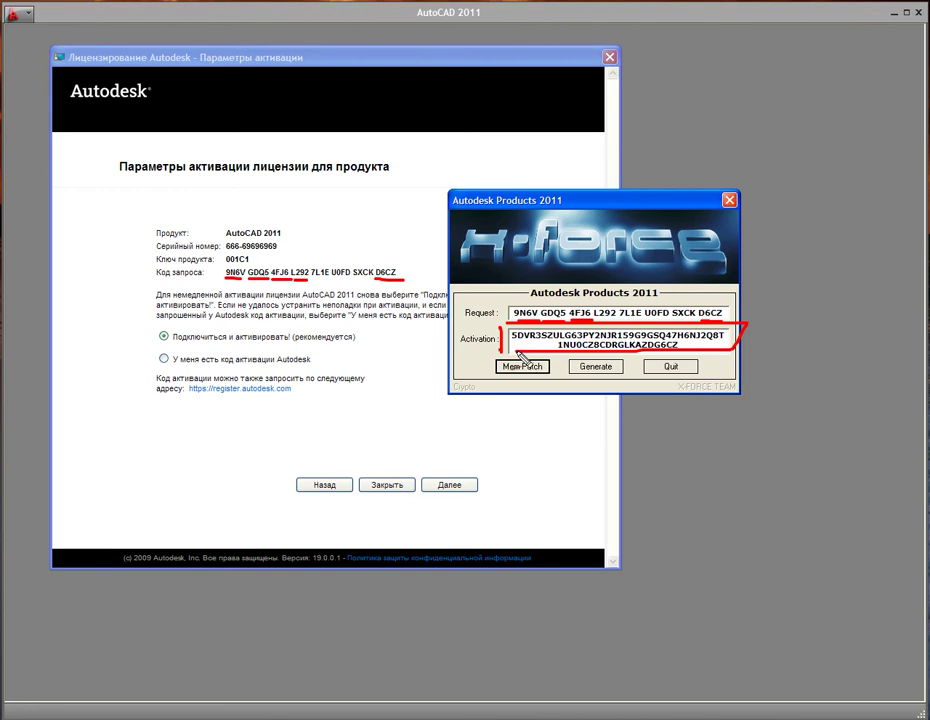
key("Escape")
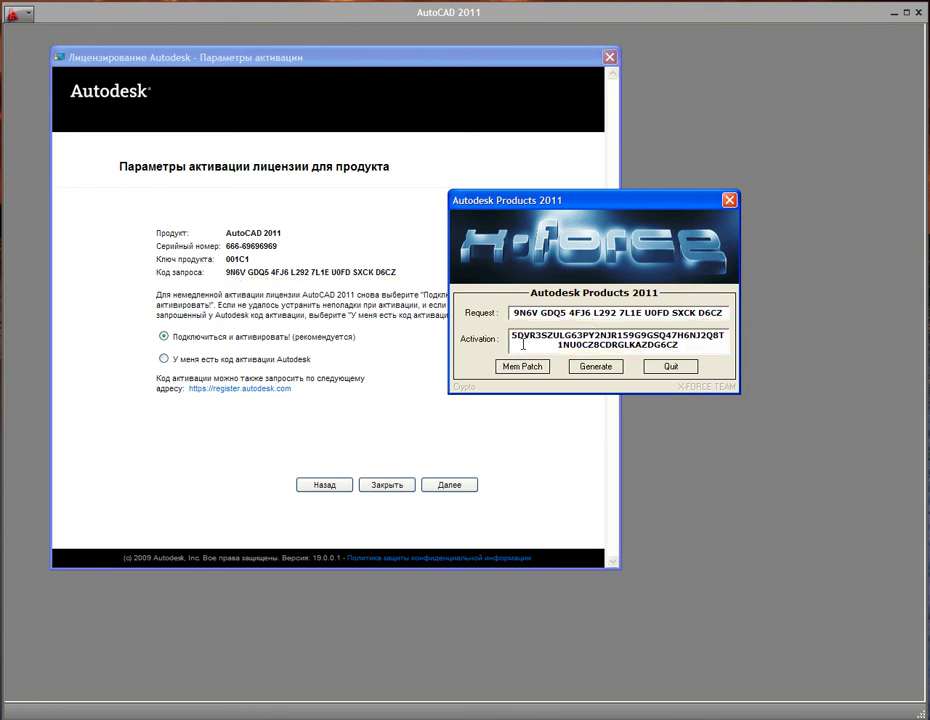
- Copy the generated code from the keygen's Activation field with Копировать
left_click_drag(683, 346, 512, 342)
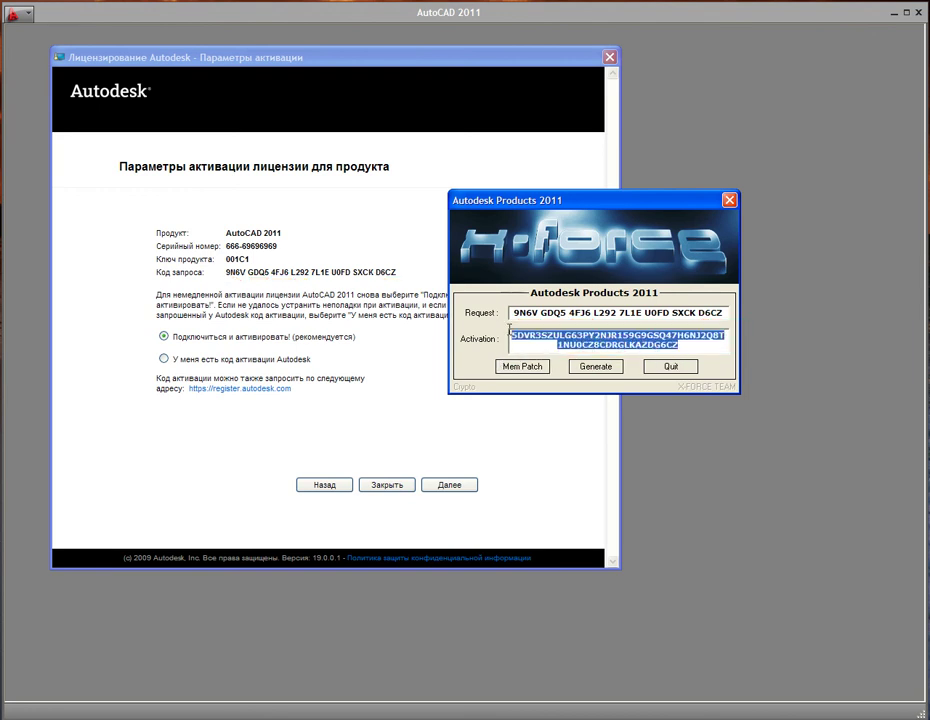
right_click(584, 340)
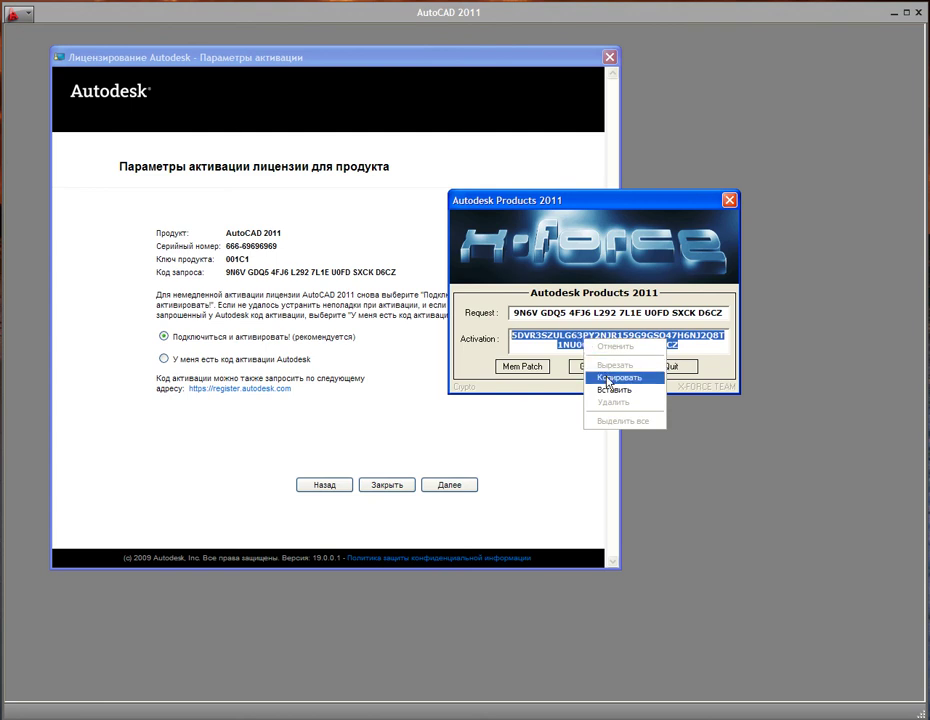
left_click(609, 378)
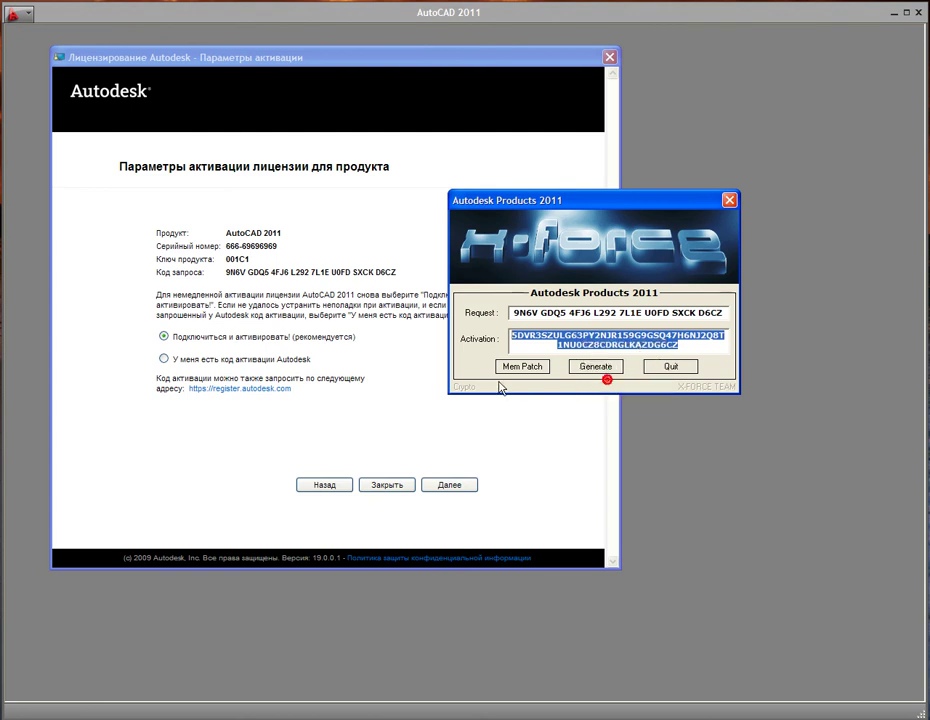
- Choose 'У меня есть код активации Autodesk' on the licensing page
left_click(361, 418)
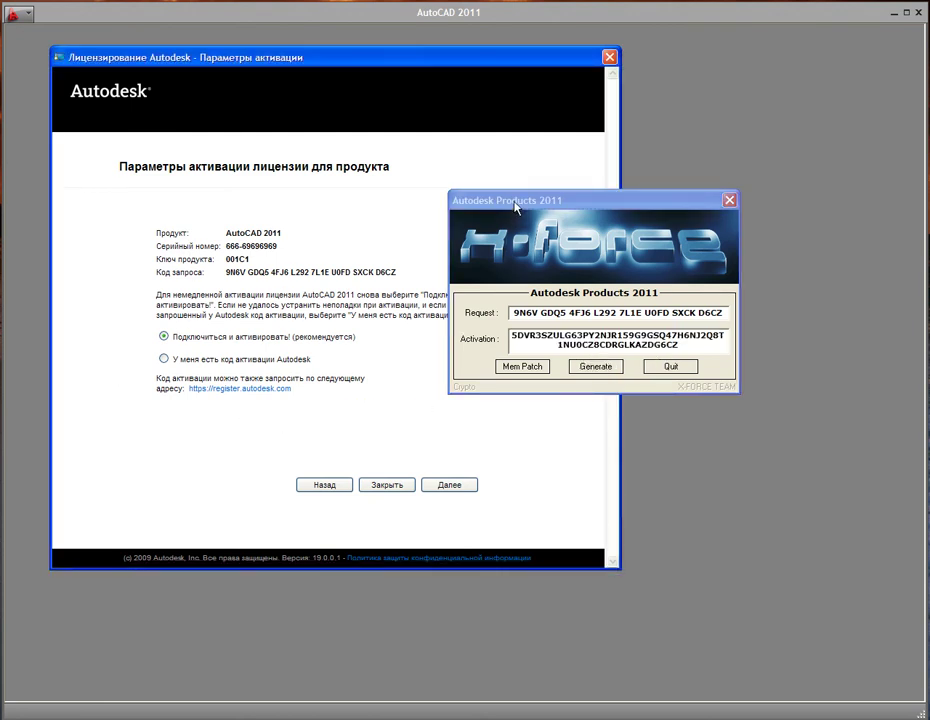
left_click_drag(515, 207, 662, 253)
left_click(313, 236)
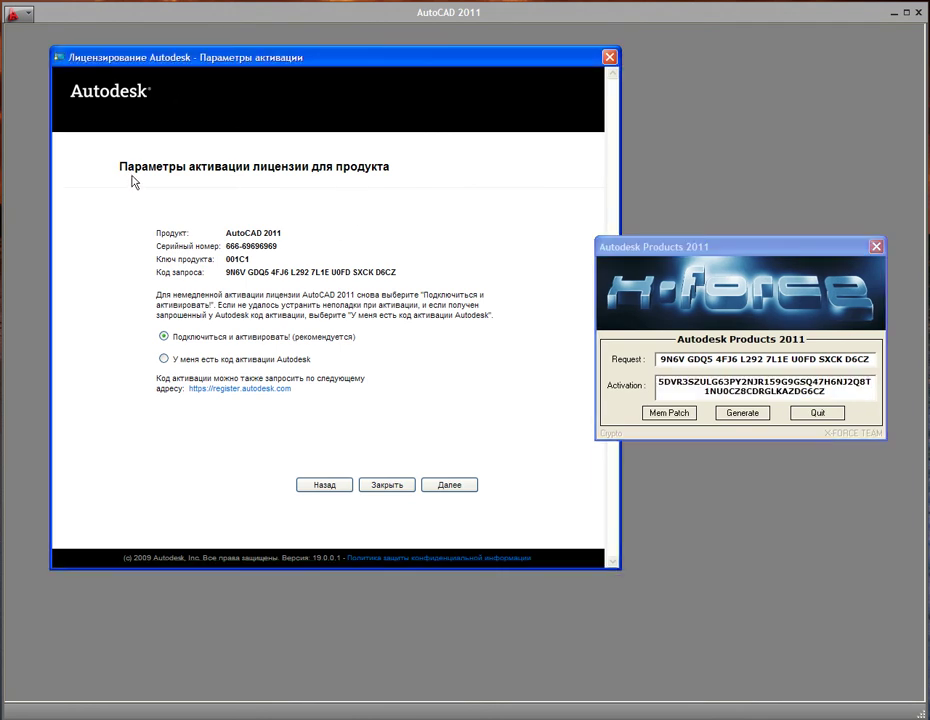
left_click_drag(68, 63, 302, 63)
left_click_drag(158, 362, 197, 377)
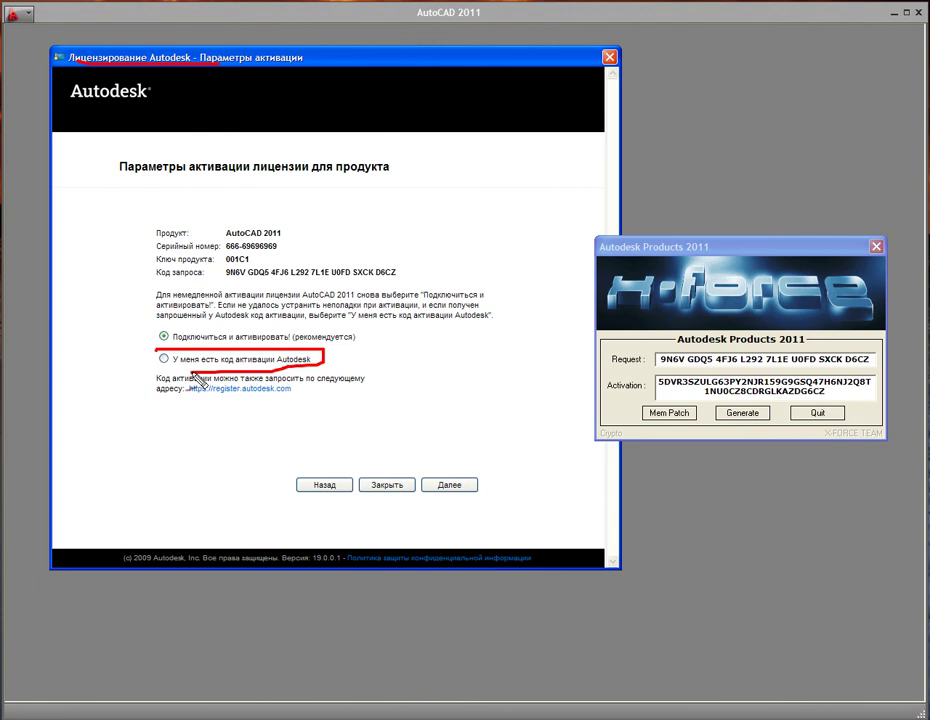
key("Escape")
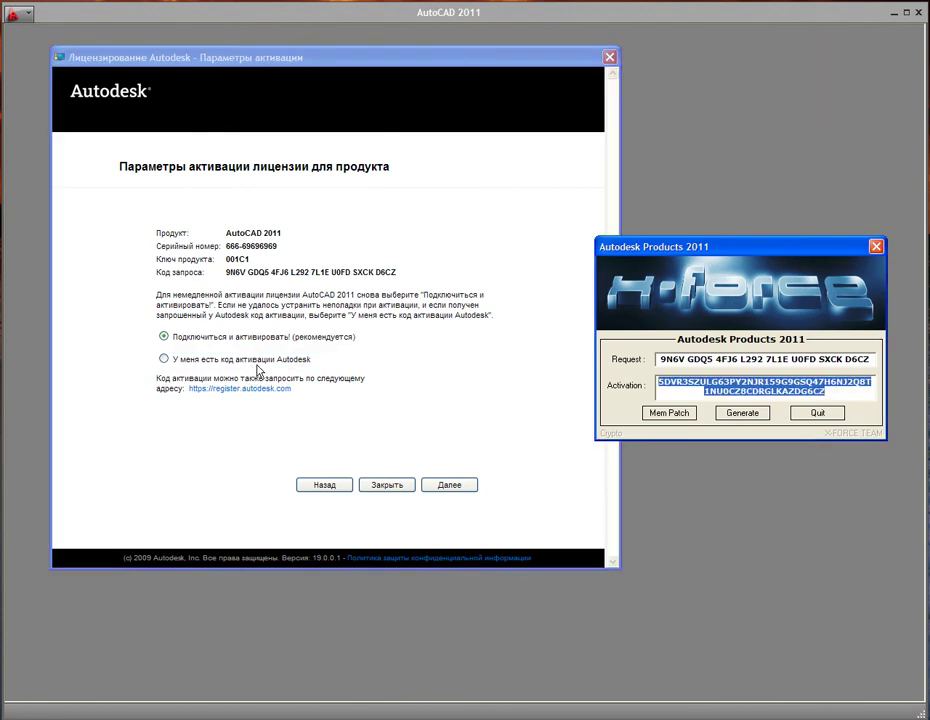
left_click(164, 359)
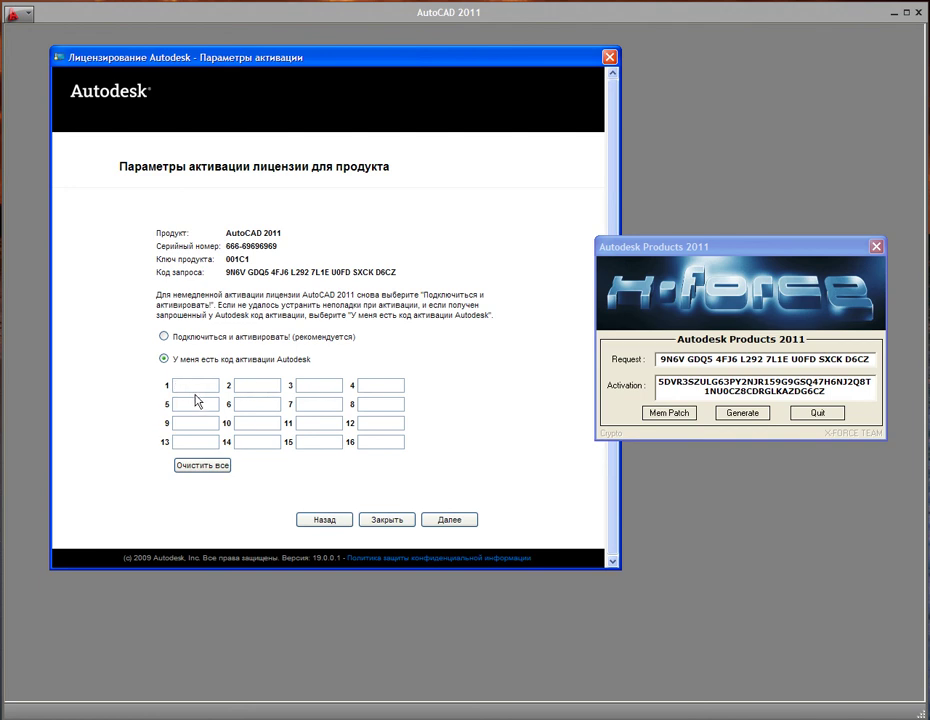
- Paste the keygen's activation code into code boxes 1–14 and check it matches
key("ctrl+v")
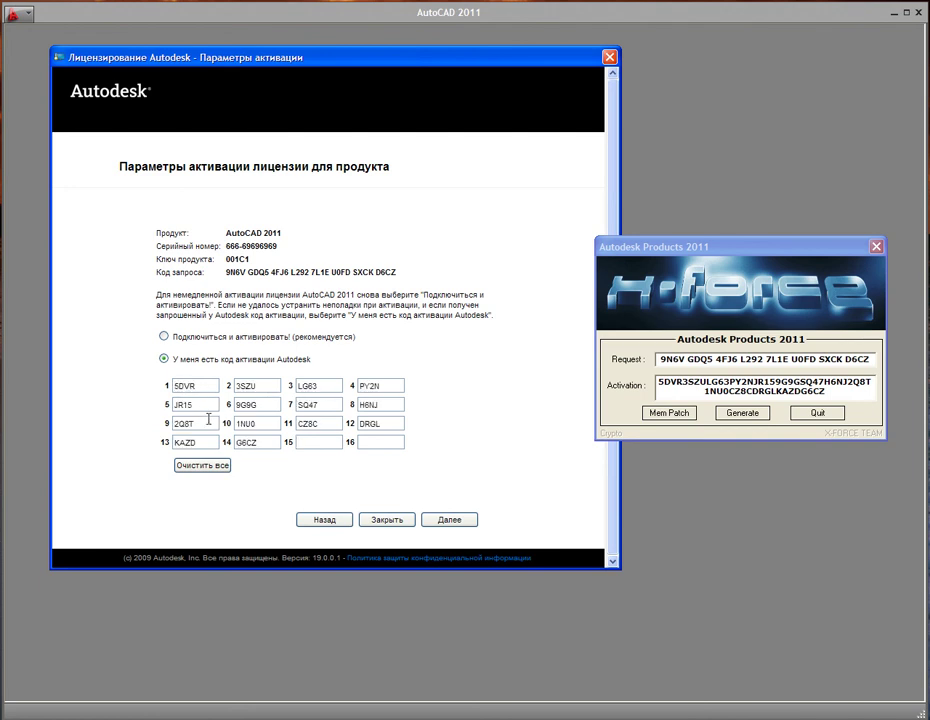
left_click(670, 384)
left_click_drag(670, 384, 193, 387)
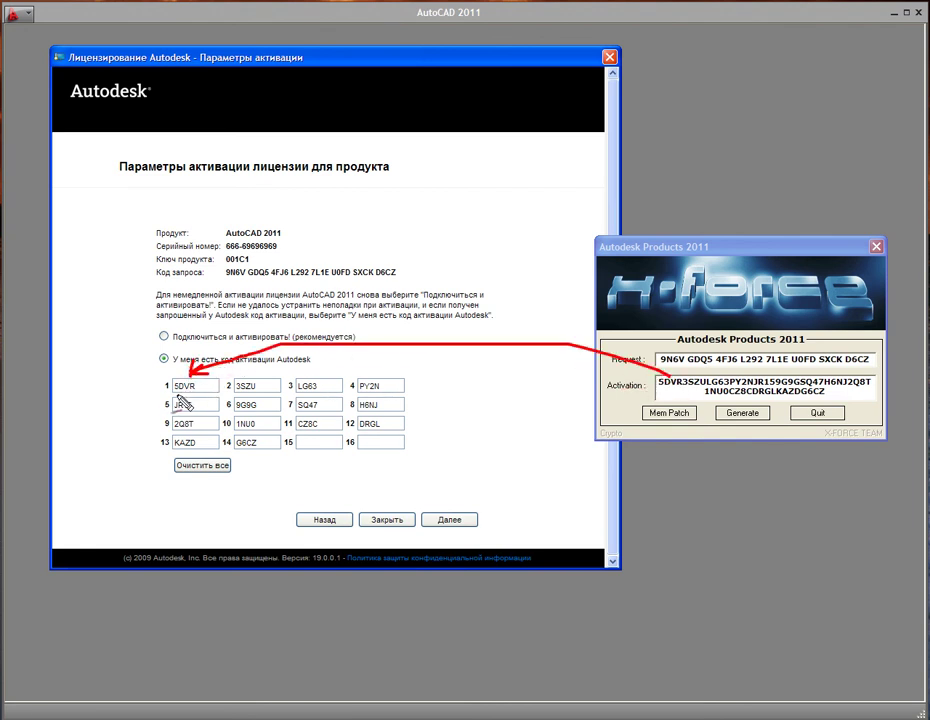
left_click_drag(660, 384, 681, 389)
left_click_drag(235, 397, 257, 396)
key("Escape")
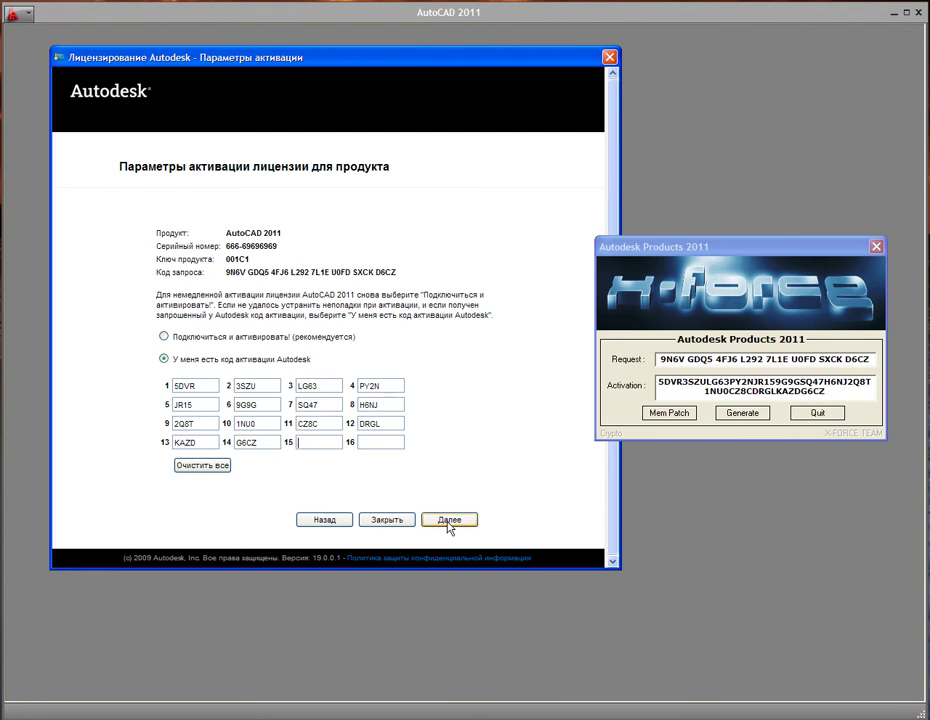
- Submit the activation code with Далее and confirm the 'Активация выполнена' licence-activated page
left_click_drag(446, 515, 448, 522)
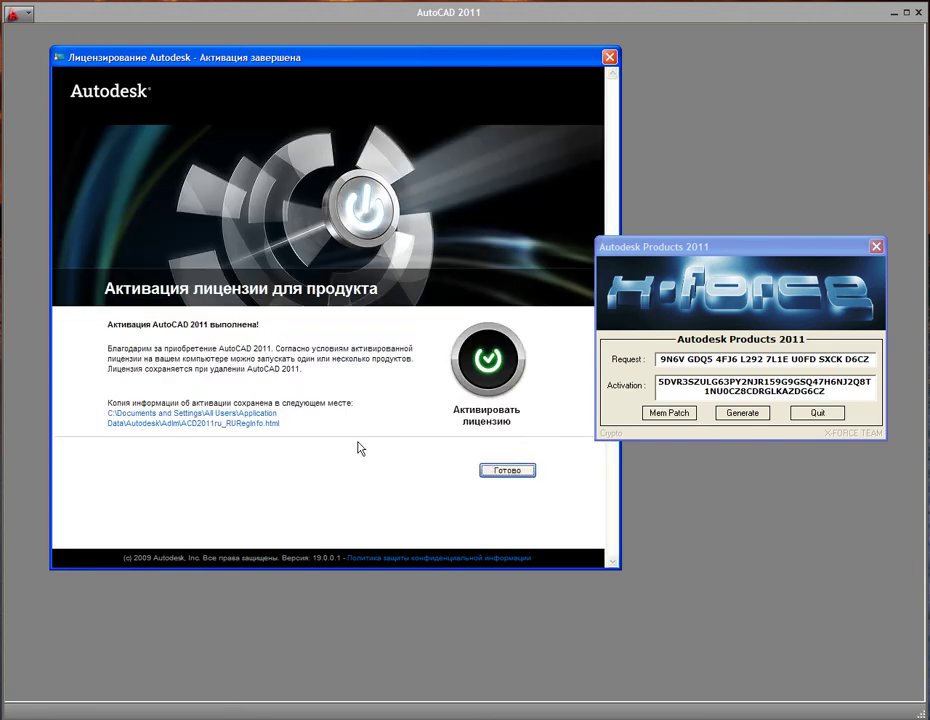
mouse_move(103, 329)
left_mouse_down()
mouse_move(240, 333)
mouse_move(279, 321)
mouse_move(103, 331)
left_mouse_up()
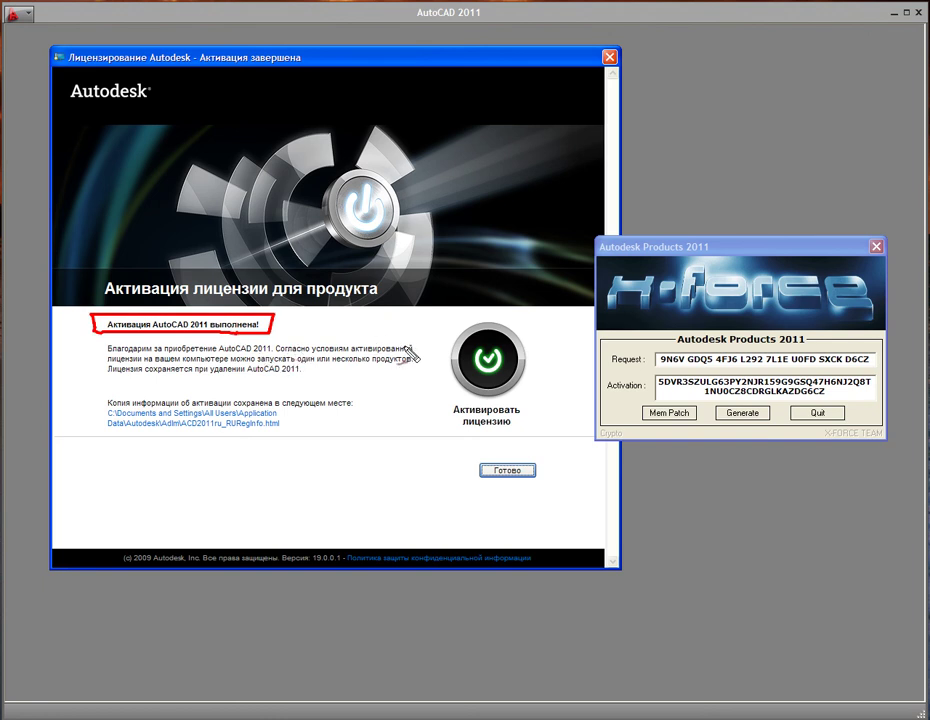
left_click_drag(361, 418, 370, 414)
left_click_drag(468, 380, 513, 392)
left_click_drag(466, 341, 490, 394)
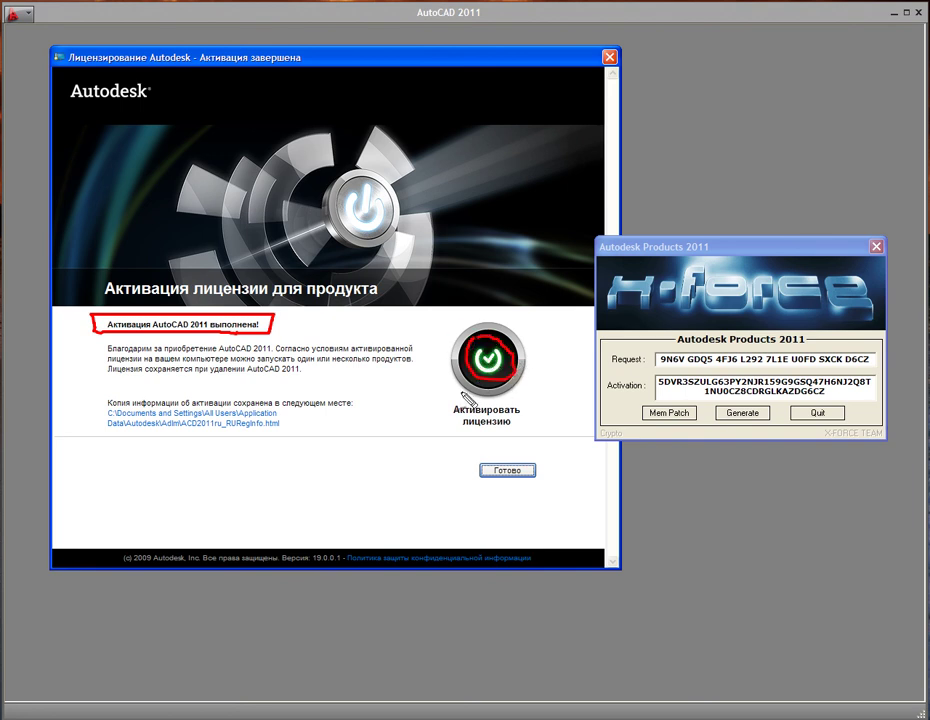
left_click_drag(432, 397, 531, 410)
left_click_drag(427, 395, 531, 402)
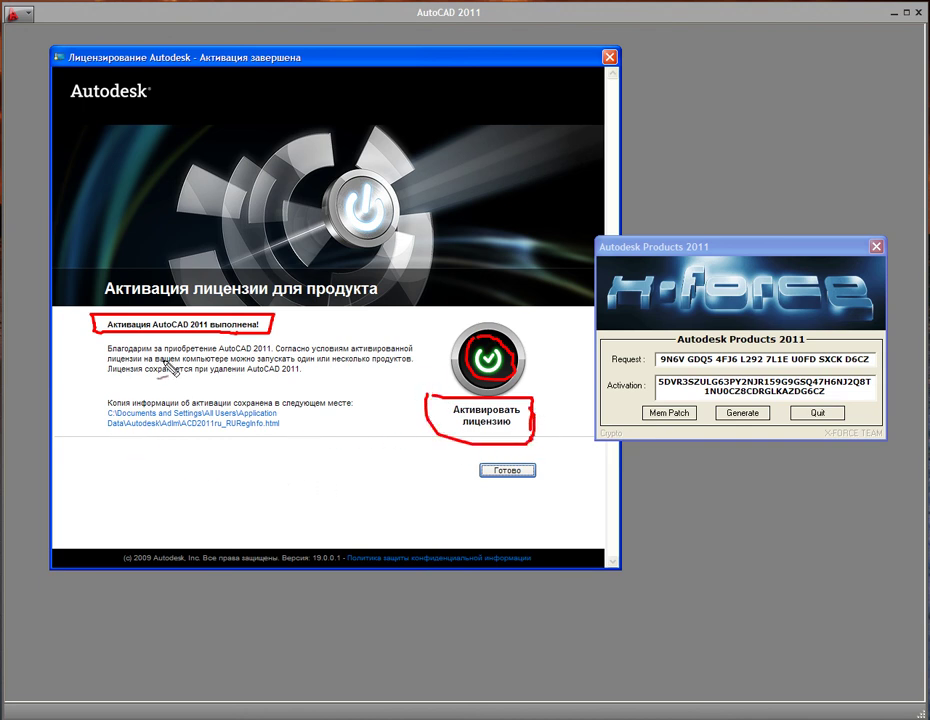
- Note the saved activation file path and finish with Готово
mouse_move(104, 420)
left_mouse_down()
mouse_move(93, 424)
mouse_move(291, 456)
left_mouse_up()
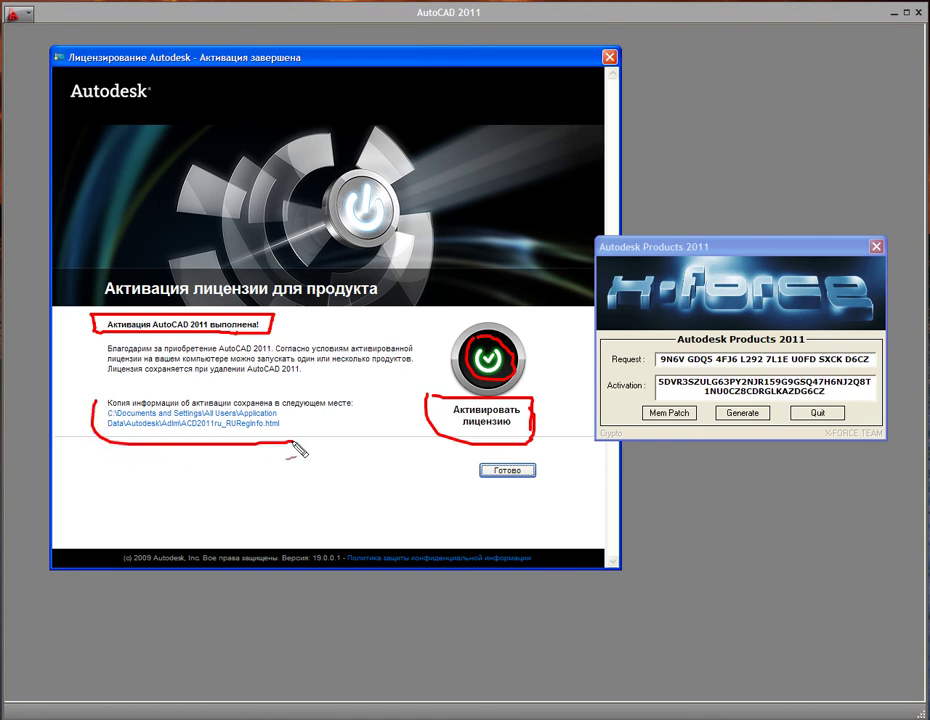
left_click_drag(93, 411, 297, 412)
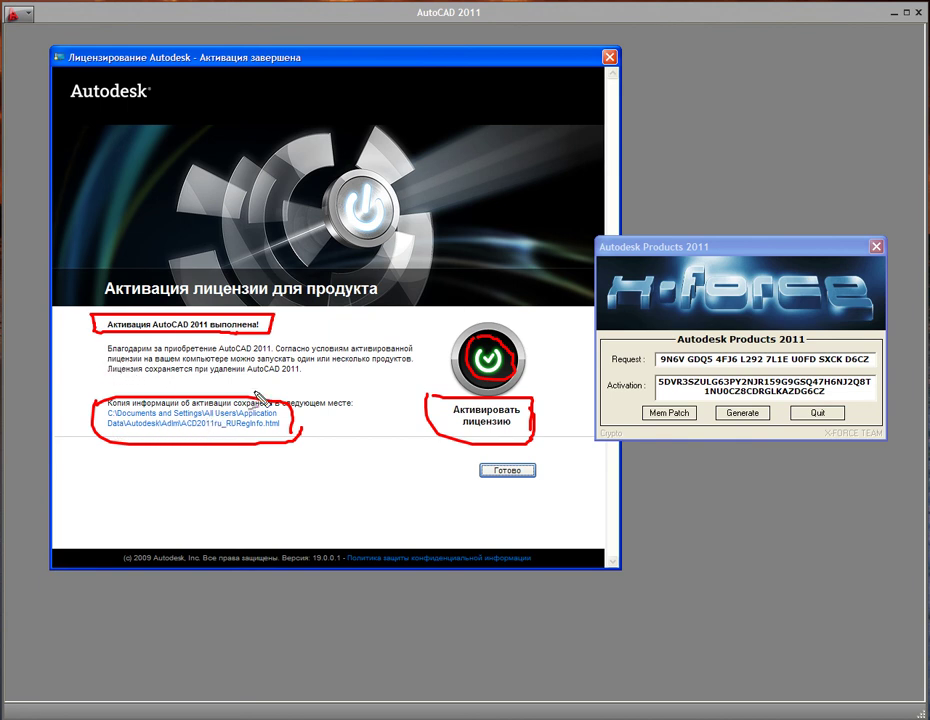
key("Escape")
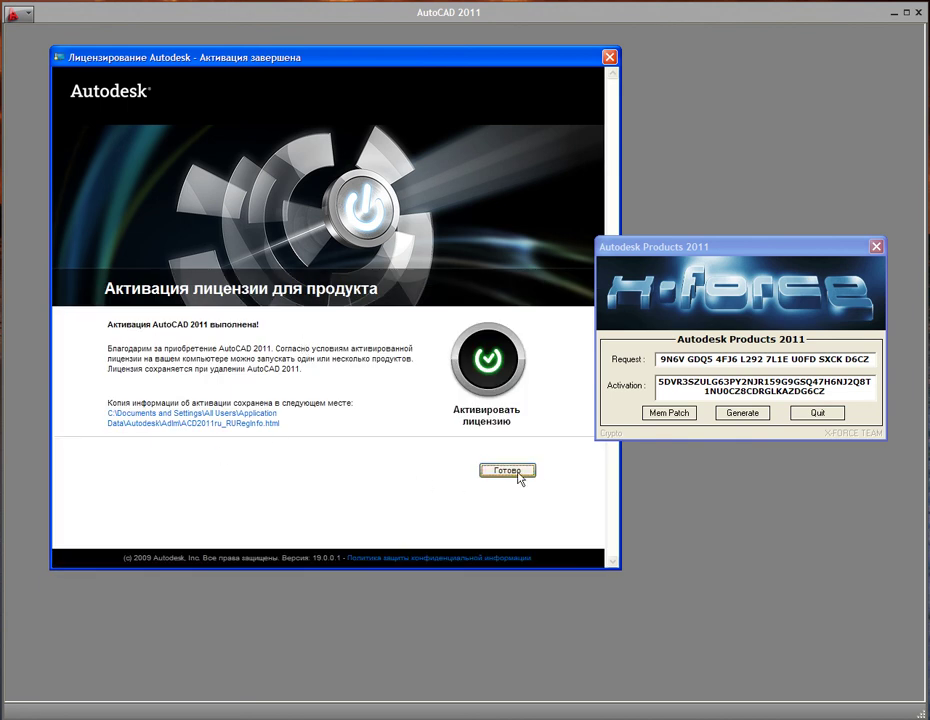
left_click(510, 471)
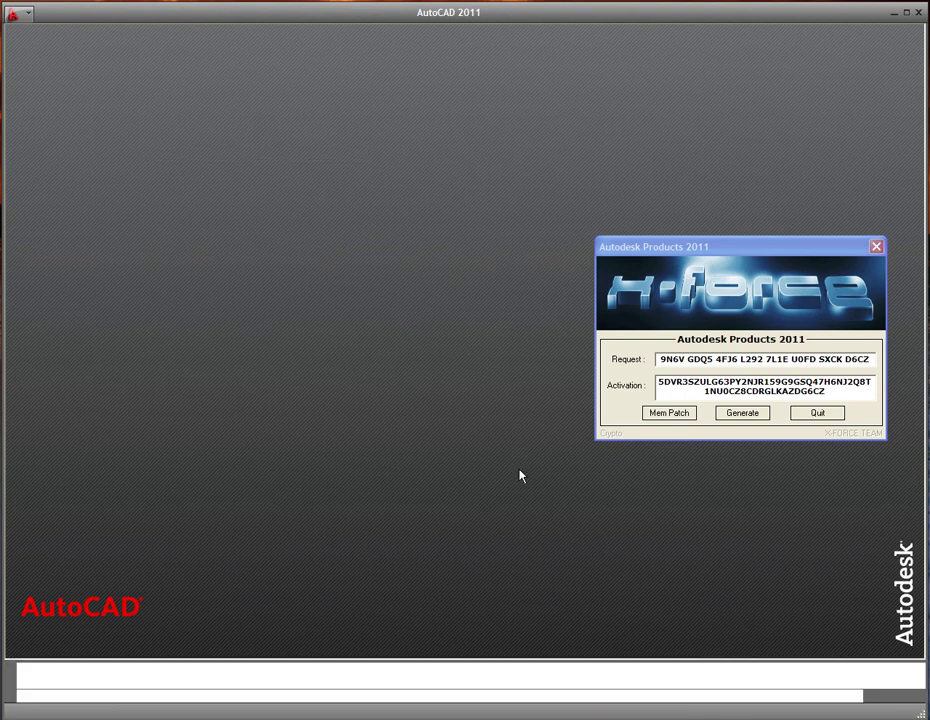
- Move the keygen window aside while AutoCAD loads into Чертеж1.dwg
mouse_move(672, 259)
left_mouse_down()
mouse_move(560, 250)
mouse_move(473, 264)
left_mouse_up()
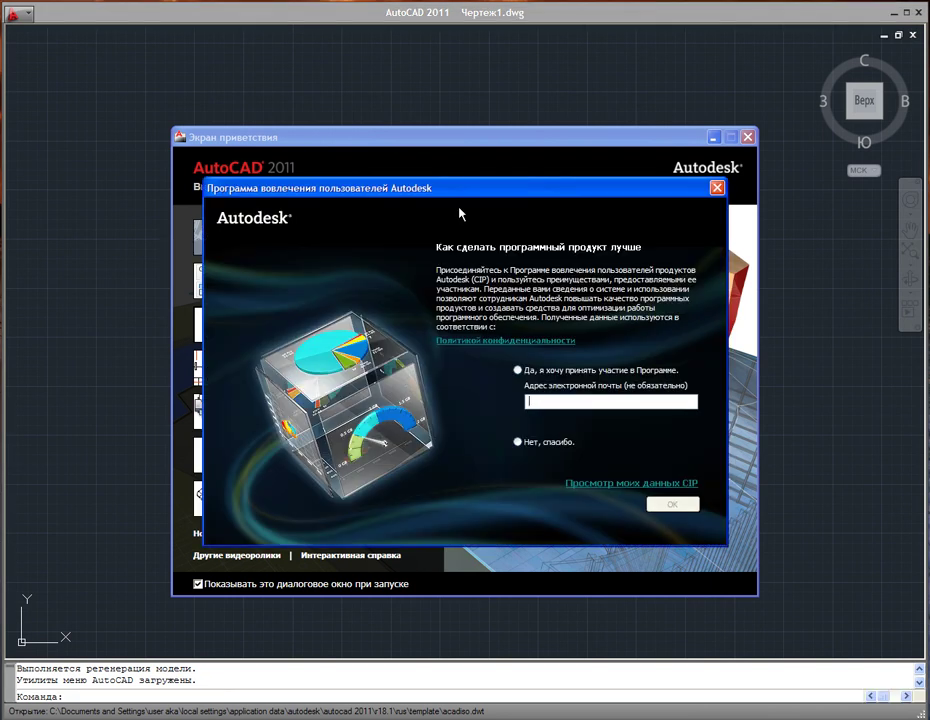
- Decline the Customer Involvement Program with 'Нет, спасибо' and confirm
left_click_drag(461, 185, 427, 161)
left_click(484, 418)
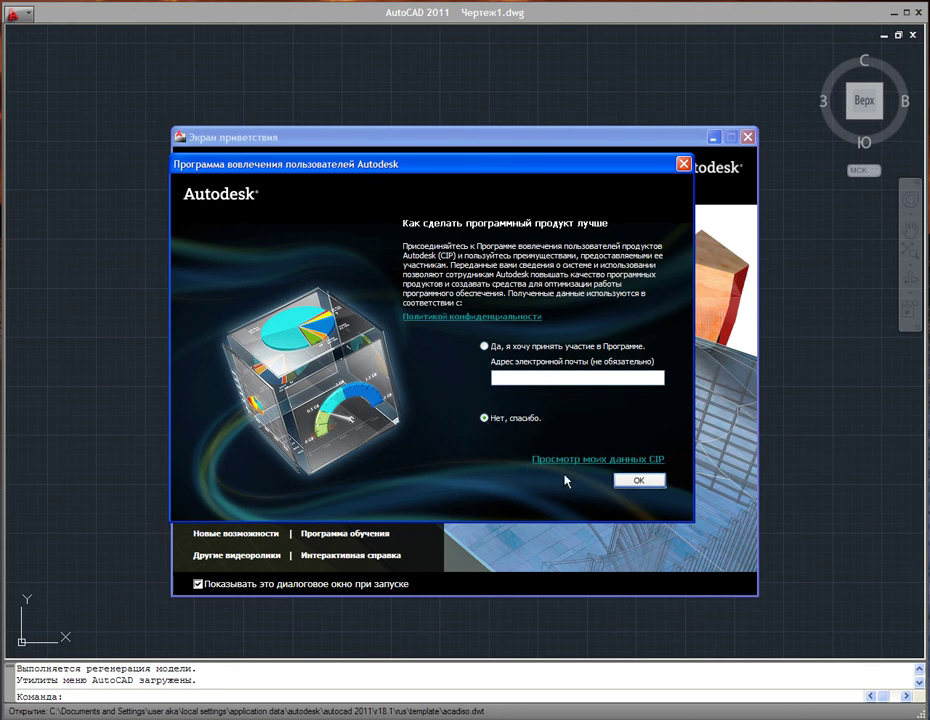
left_click(639, 480)
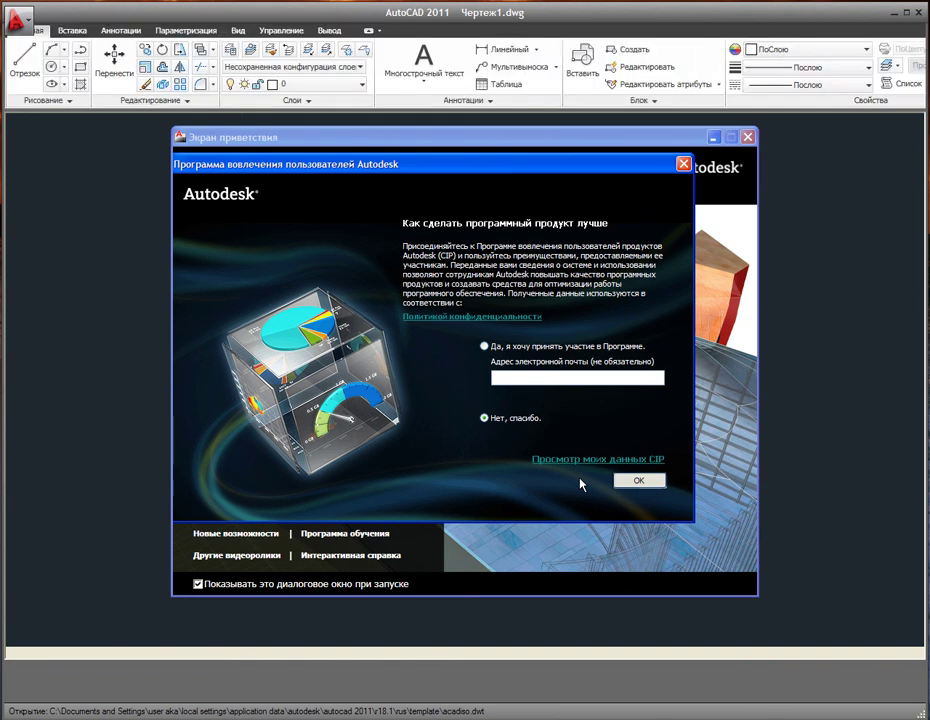
key("Return")
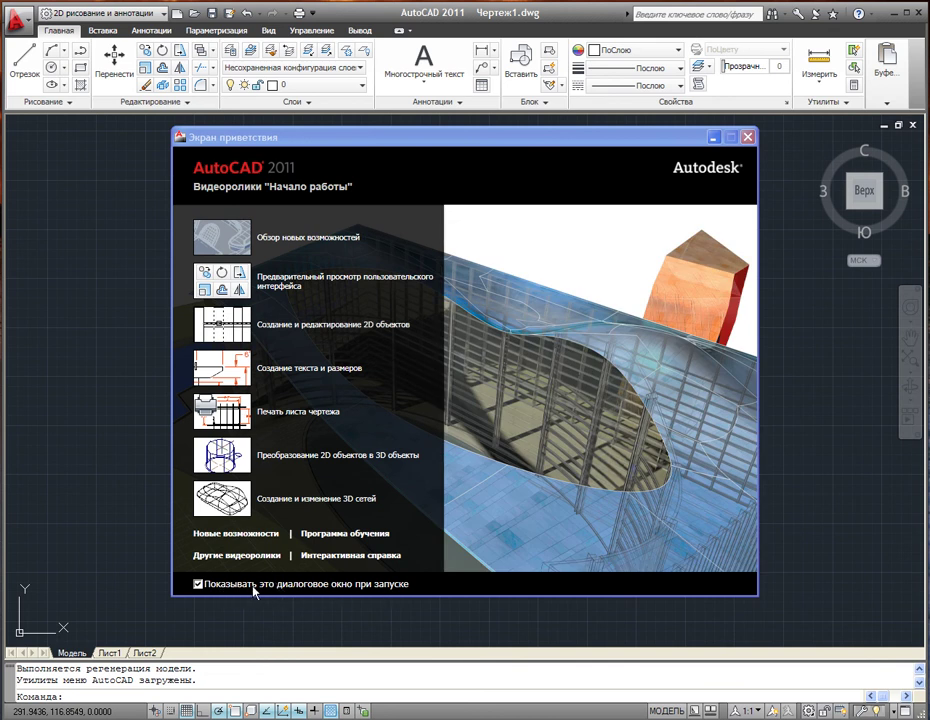
- Turn off the welcome screen at startup, close it, and dismiss the performance notice
left_click(198, 586)
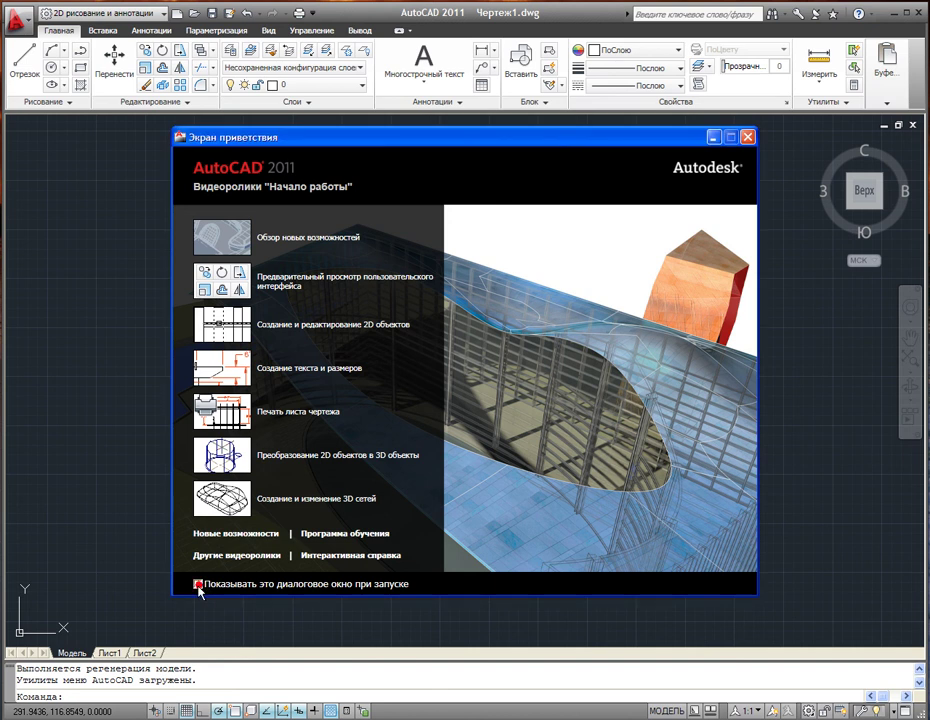
left_click(747, 137)
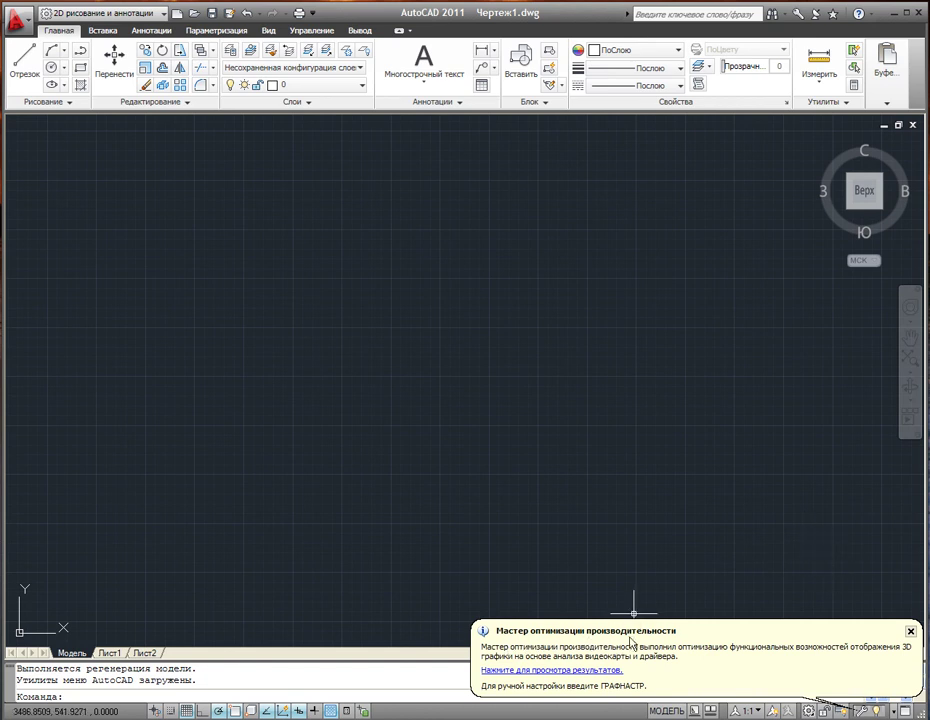
left_click(910, 631)
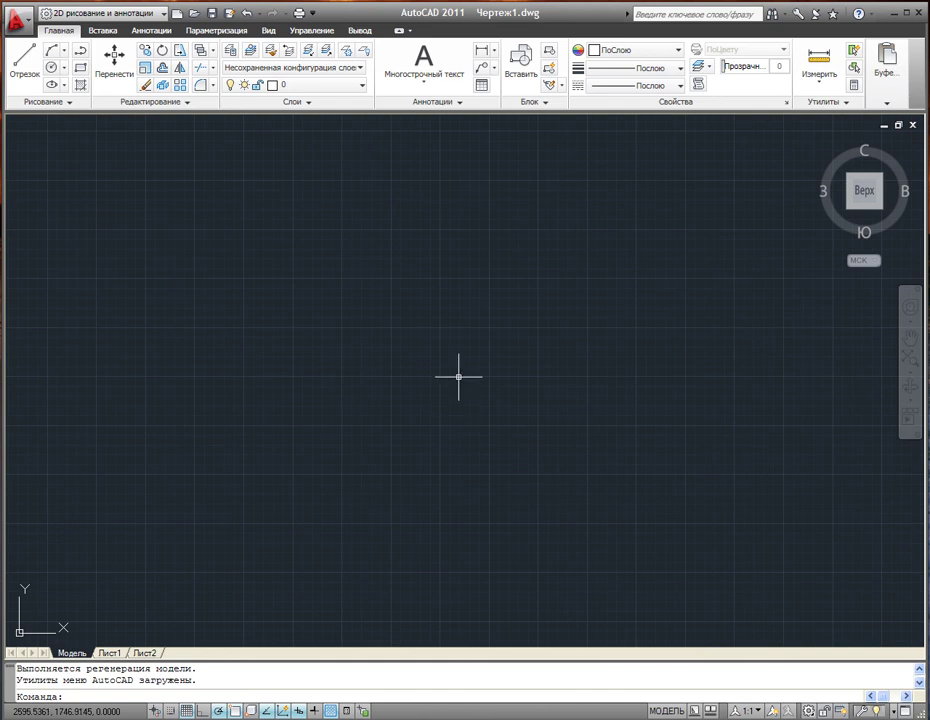
left_click(897, 13)
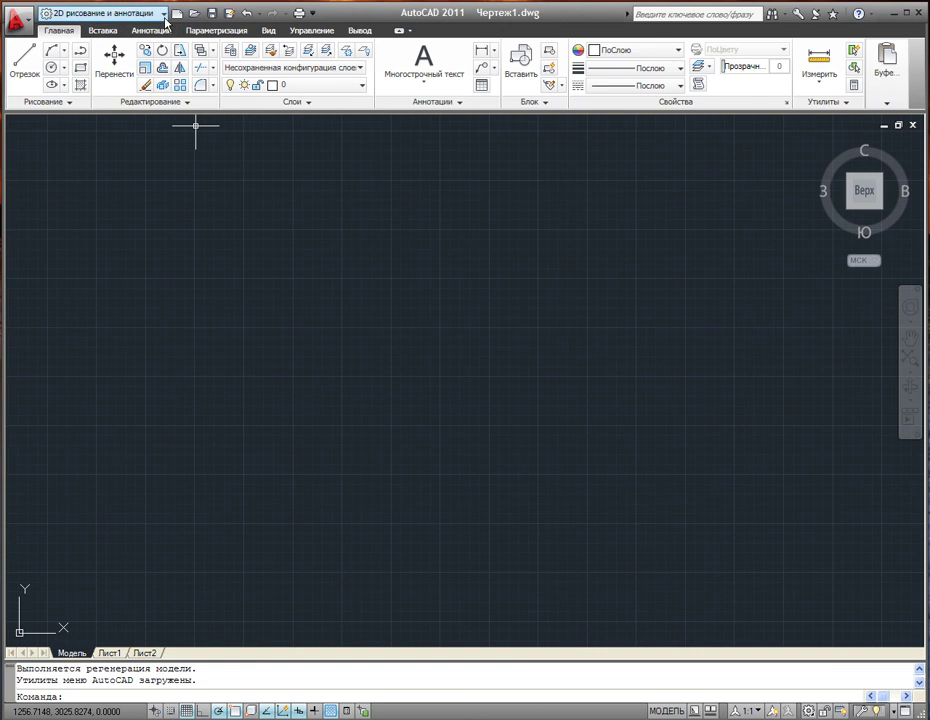
- Choose Классический AutoCAD from the workspace list, then close the tool palettes and 3D toolbar
left_click(164, 15)
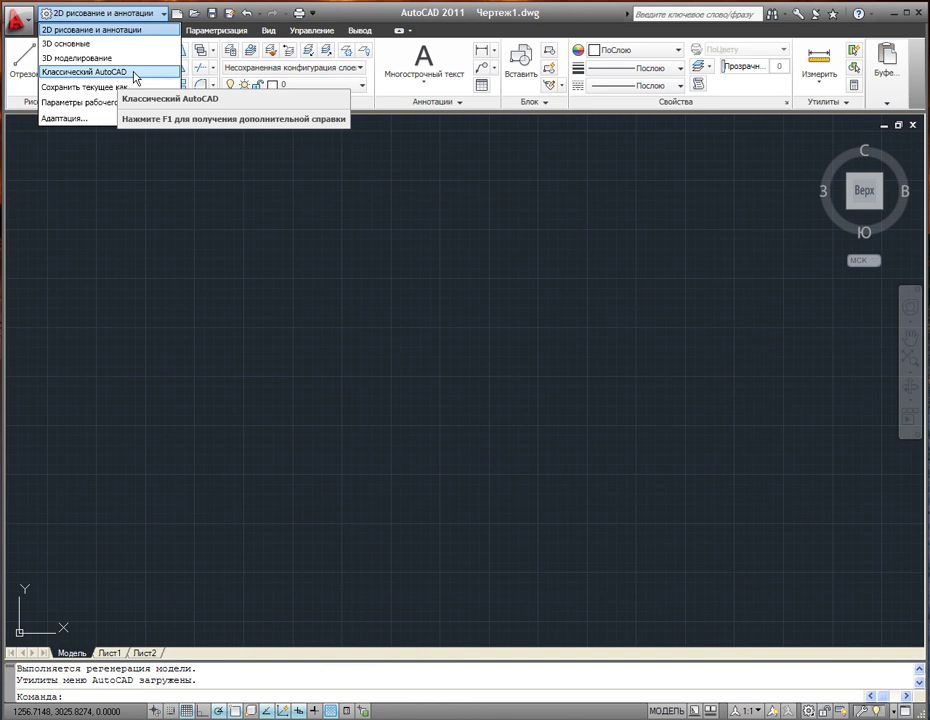
left_click(135, 75)
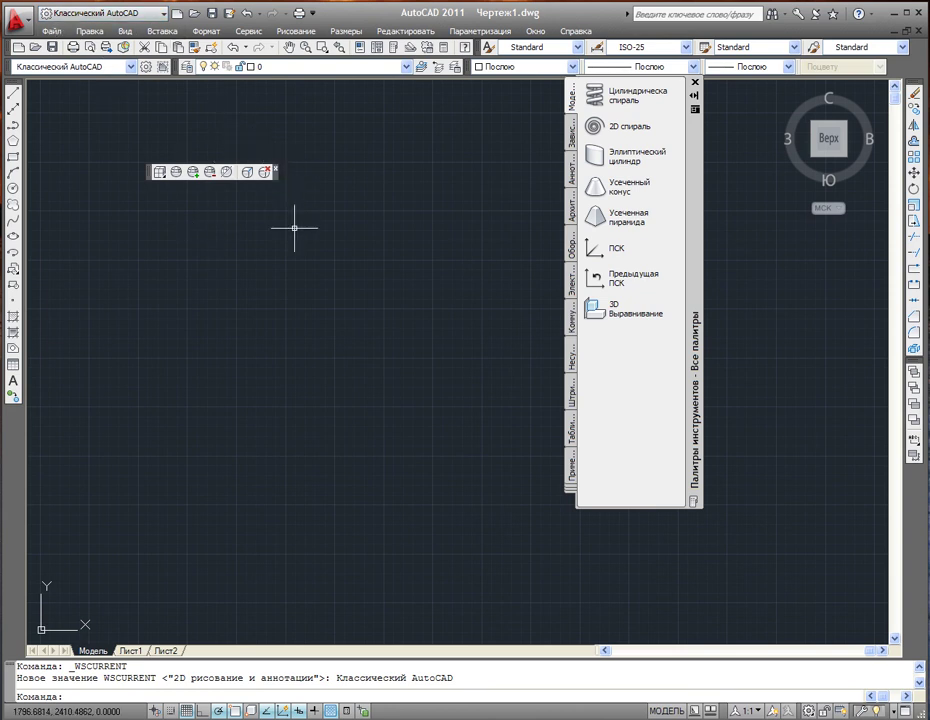
left_click(696, 85)
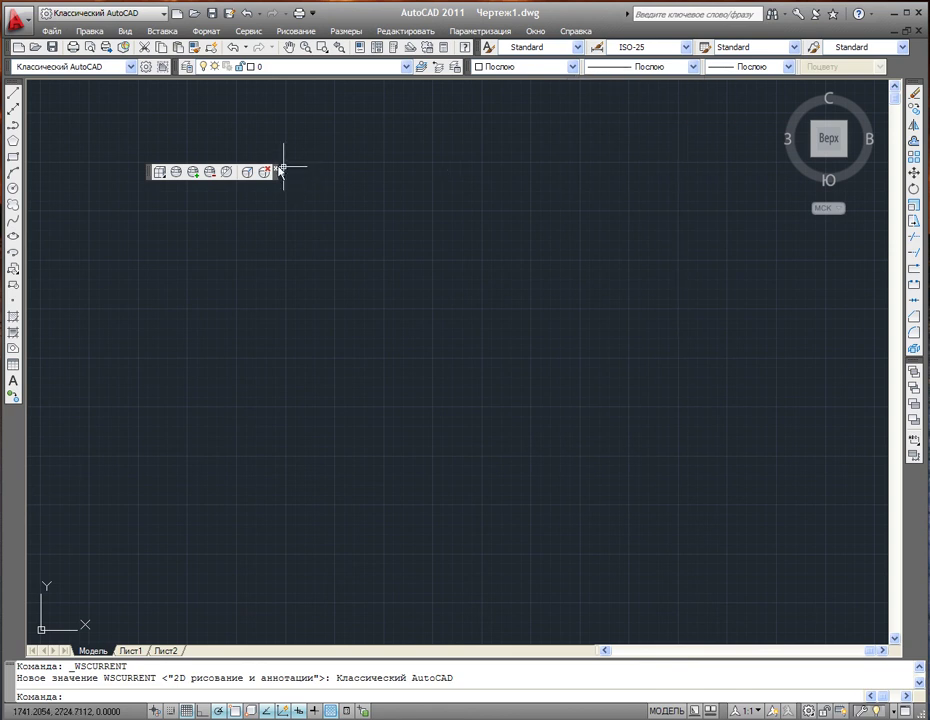
left_click(268, 170)
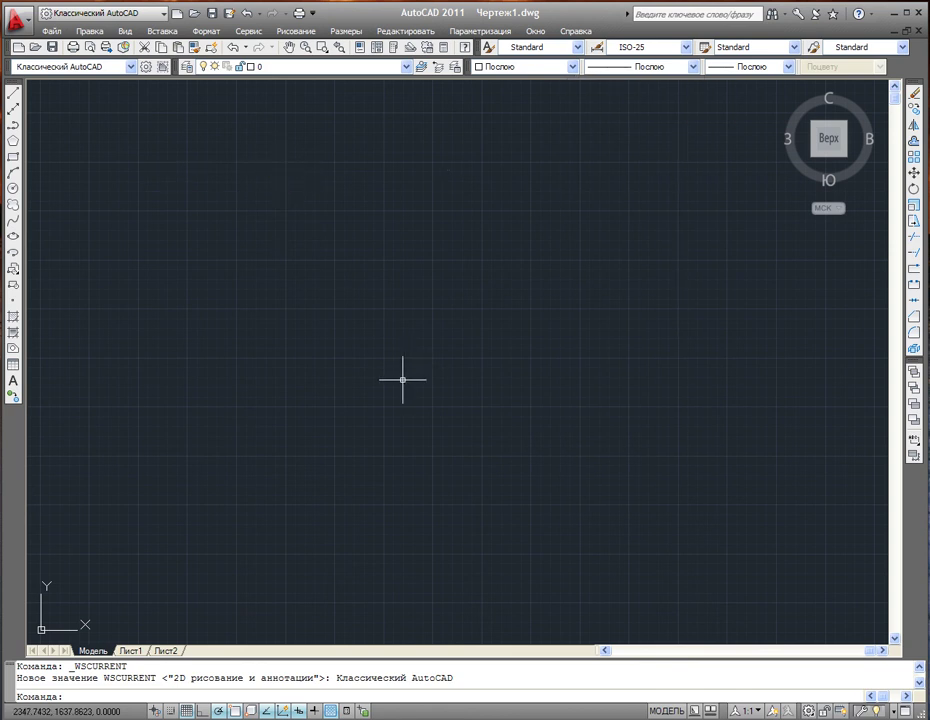